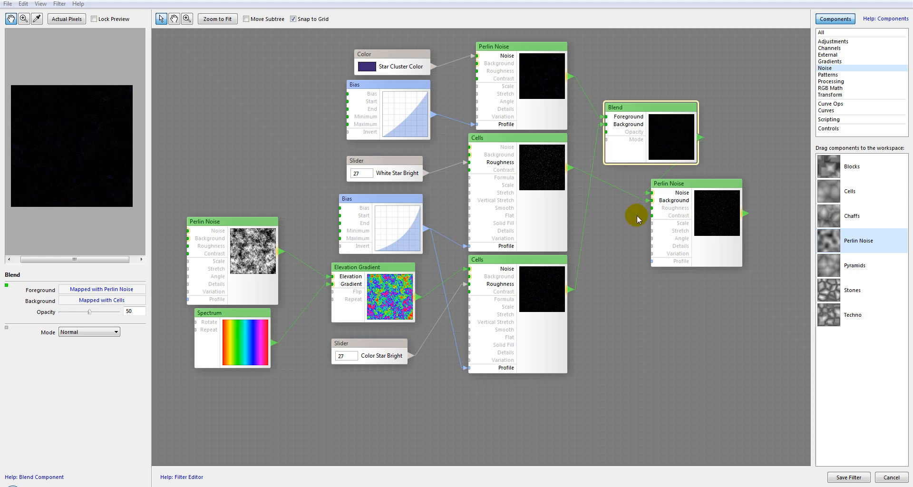
Examine the Nebula reference texture page in the browser.
mouse_move(603, 302)
left_mouse_down()
mouse_move(609, 292)
mouse_move(611, 302)
left_mouse_up()
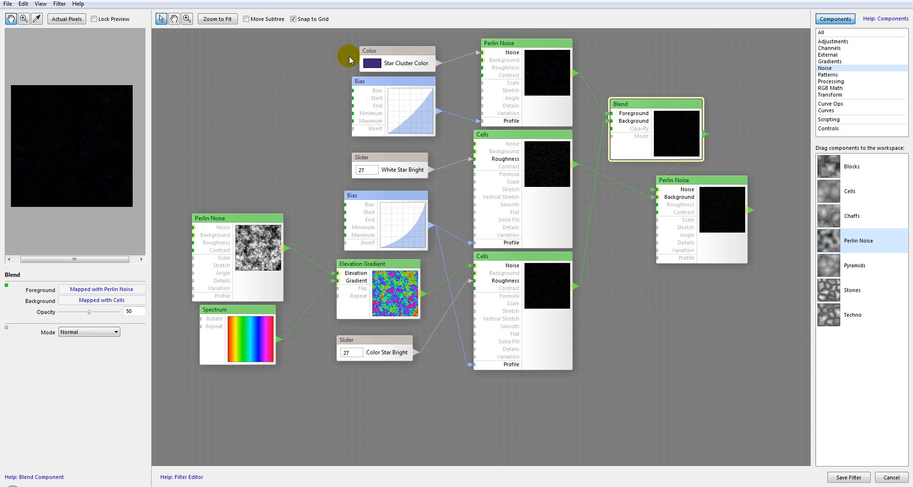
left_click_drag(659, 315, 633, 109)
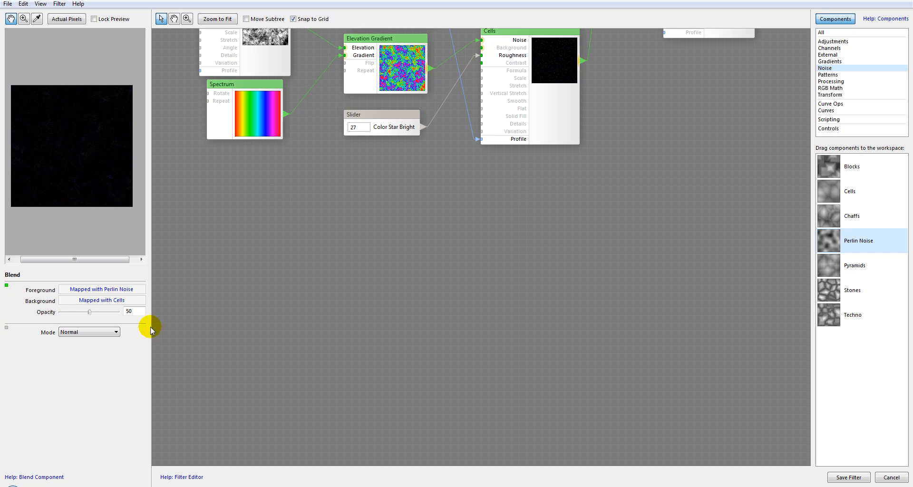
left_click(93, 486)
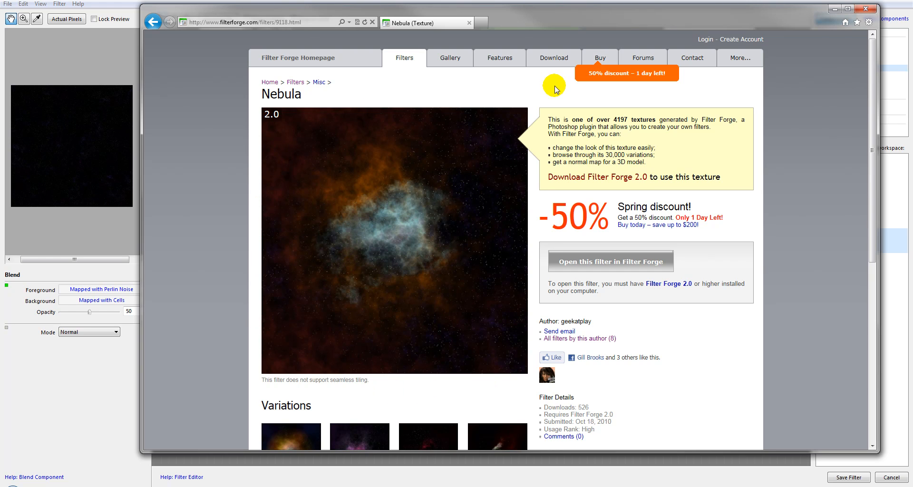
left_click(865, 8)
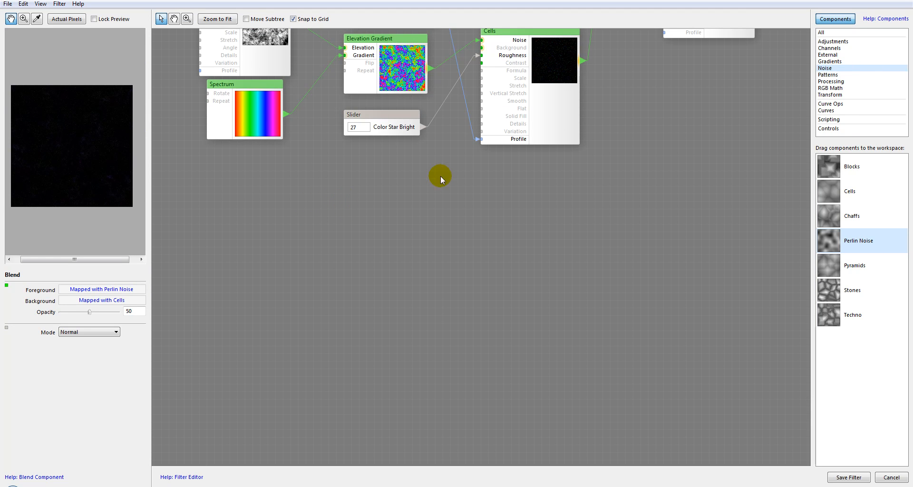
Add a 5-Color Gradient component to the empty area of the workspace.
left_click(830, 61)
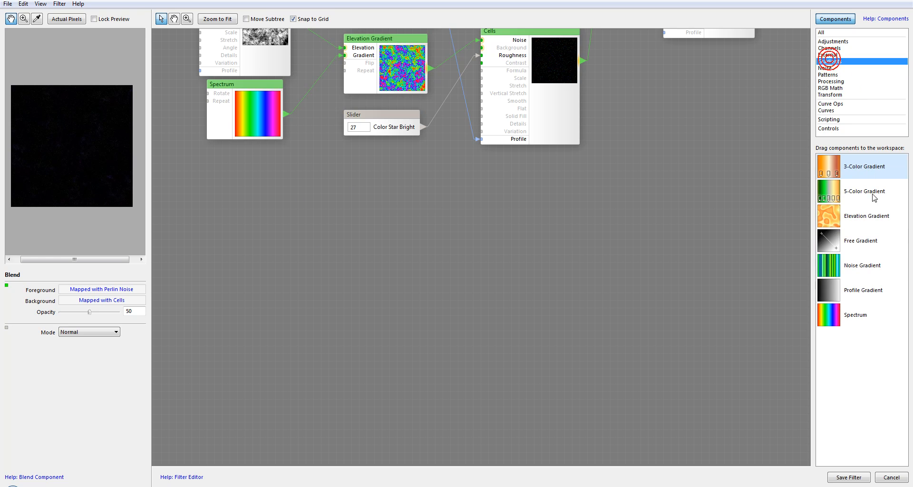
left_click_drag(834, 192, 302, 220)
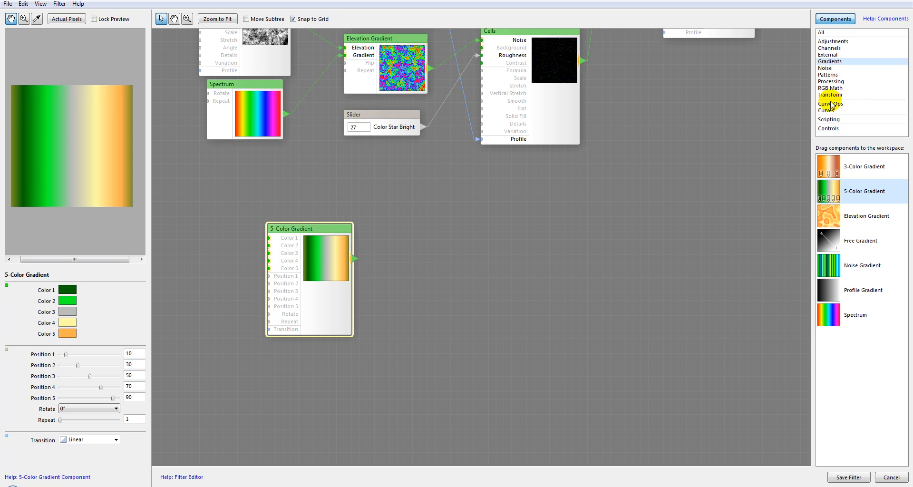
Add a Color control named Big cloud 1 and connect it to the gradient's Color 1 input.
left_click(828, 129)
left_click_drag(829, 216, 184, 238)
left_click(104, 292)
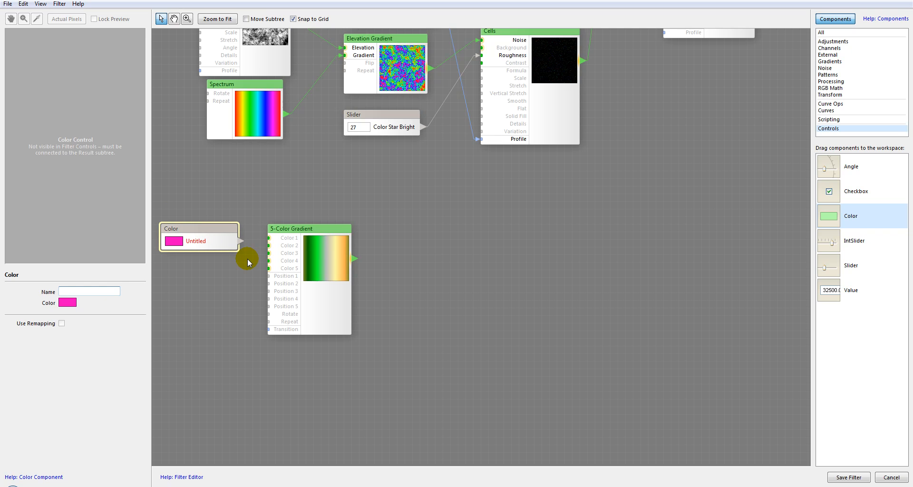
type("Big")
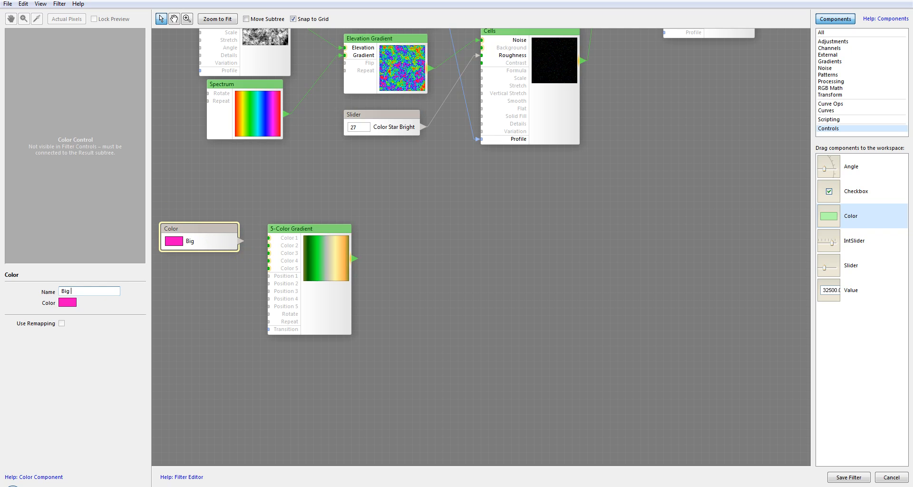
type(" cloud 1")
left_click_drag(272, 238, 269, 238)
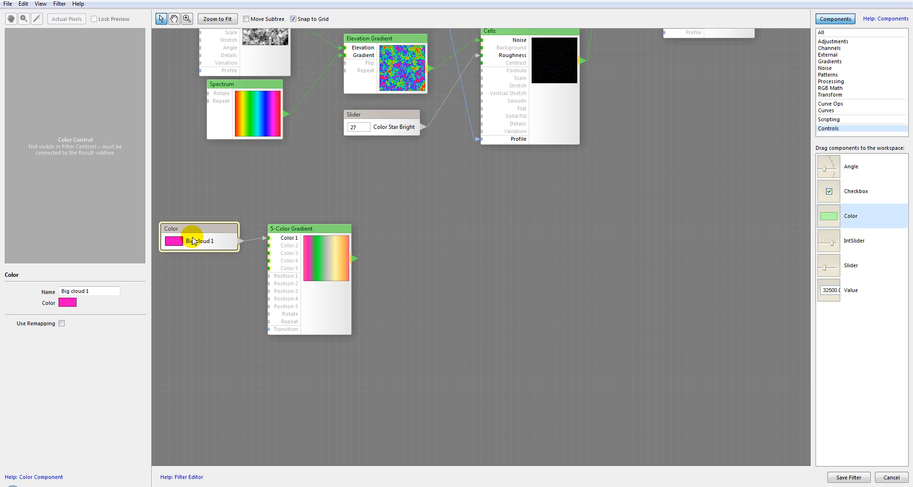
Set Big cloud 1's color to a dark reddish brown.
left_click(66, 303)
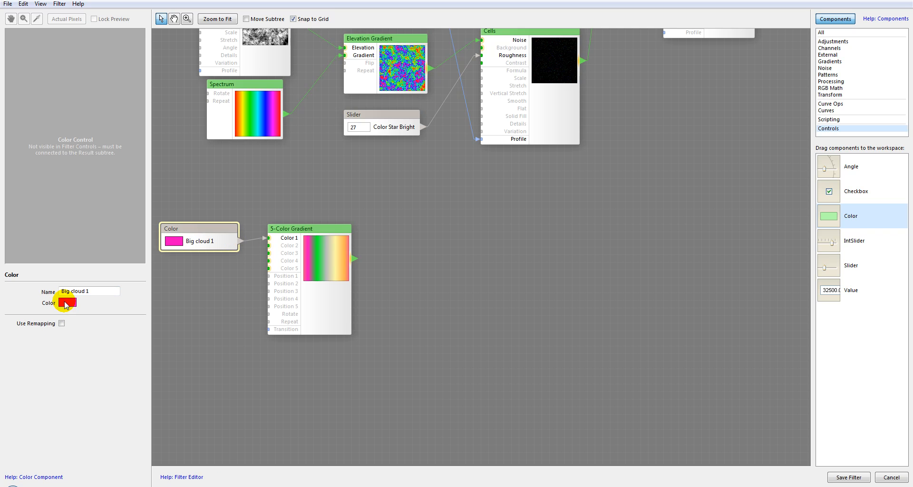
left_click(225, 443)
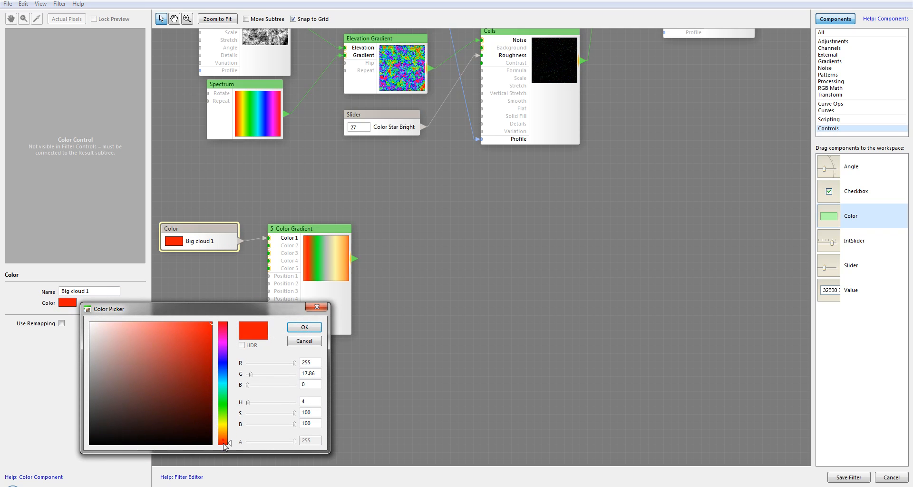
left_click_drag(193, 338, 193, 385)
left_click(305, 328)
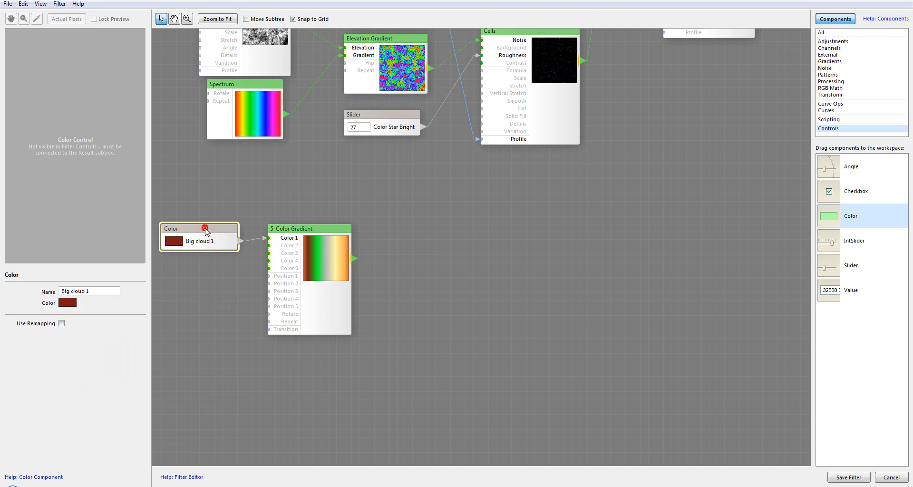
Paste four copies of the Big cloud 1 color control and stack them below it.
left_click(204, 271)
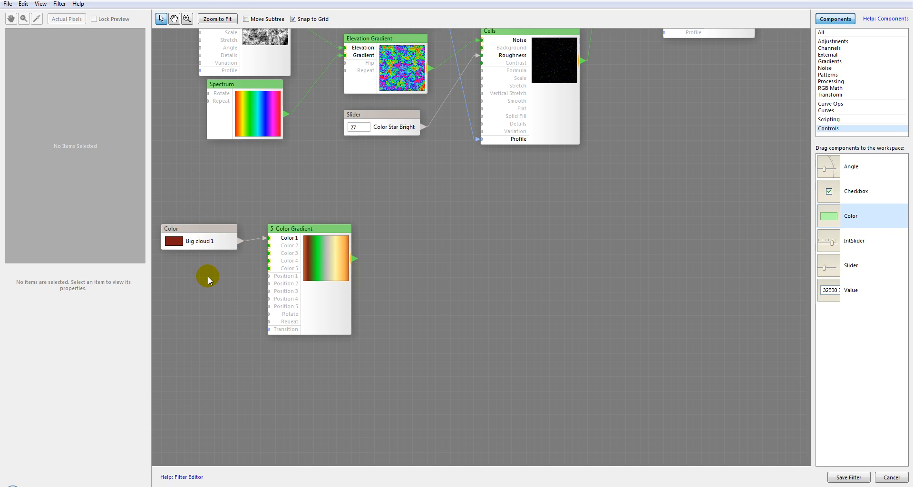
key("ctrl+v")
left_click_drag(461, 272, 189, 260)
key("ctrl+v")
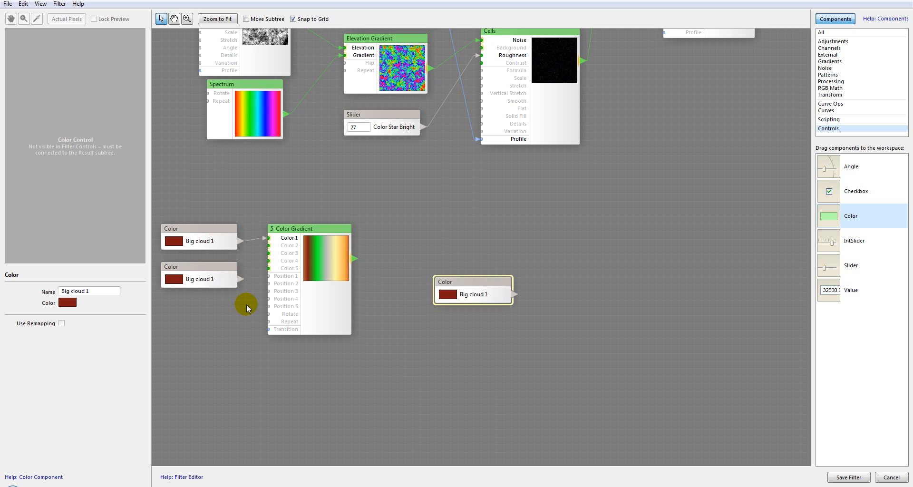
left_click_drag(477, 287, 200, 307)
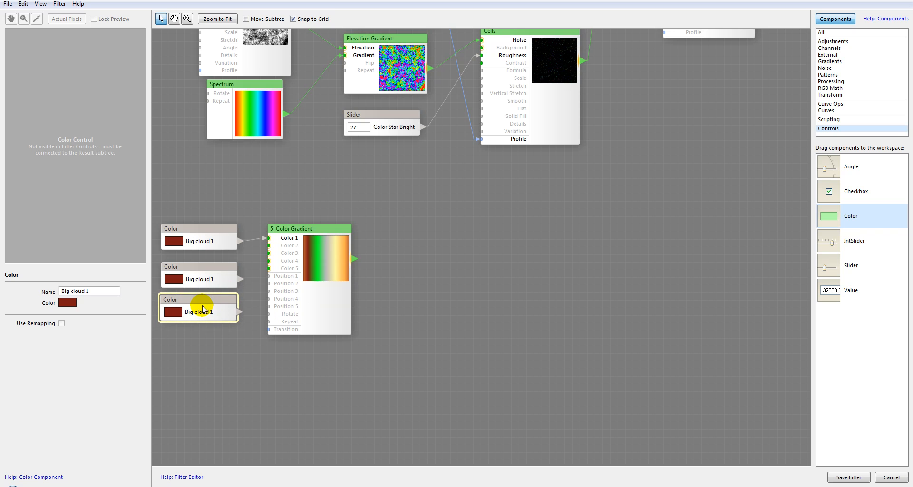
key("ctrl+v")
left_click_drag(475, 309, 214, 331)
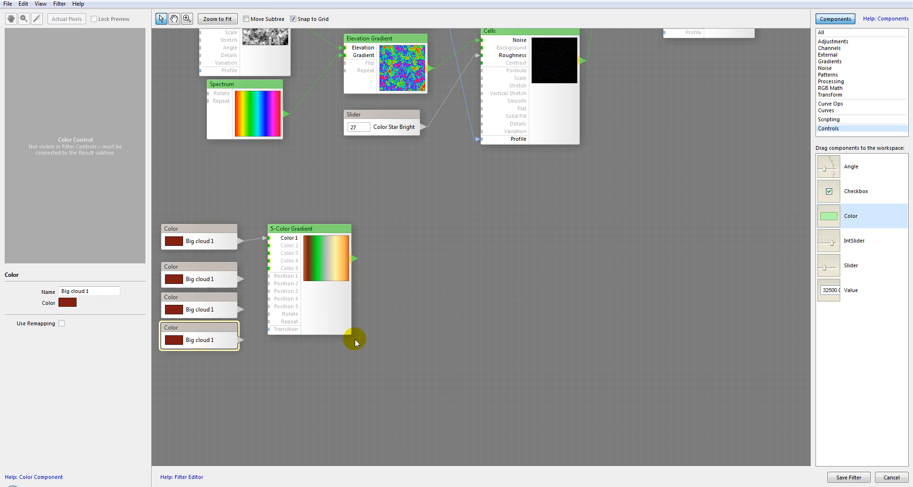
key("ctrl+v")
left_click_drag(496, 315, 185, 360)
Rename the second copy Big cloud 2 and set its color to bright orange.
left_click(200, 284)
left_click(104, 290)
key("BackSpace")
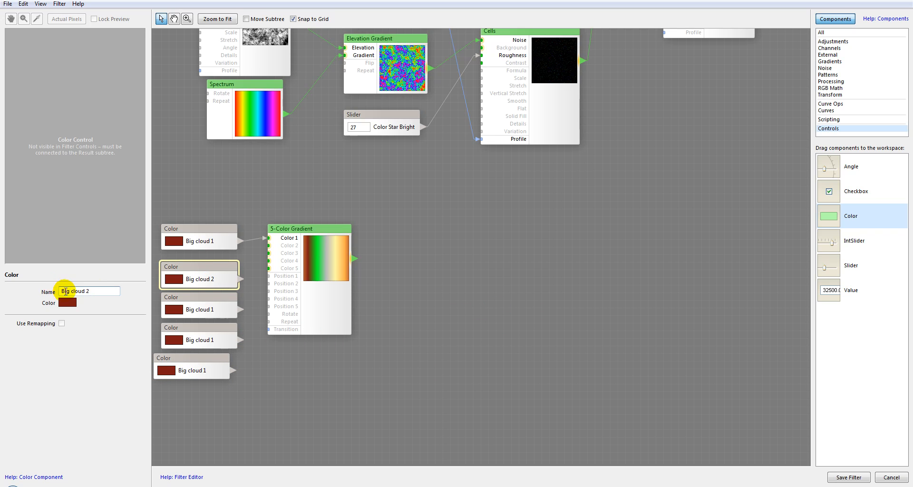
left_click(67, 305)
left_click_drag(222, 429, 224, 439)
left_click(188, 341)
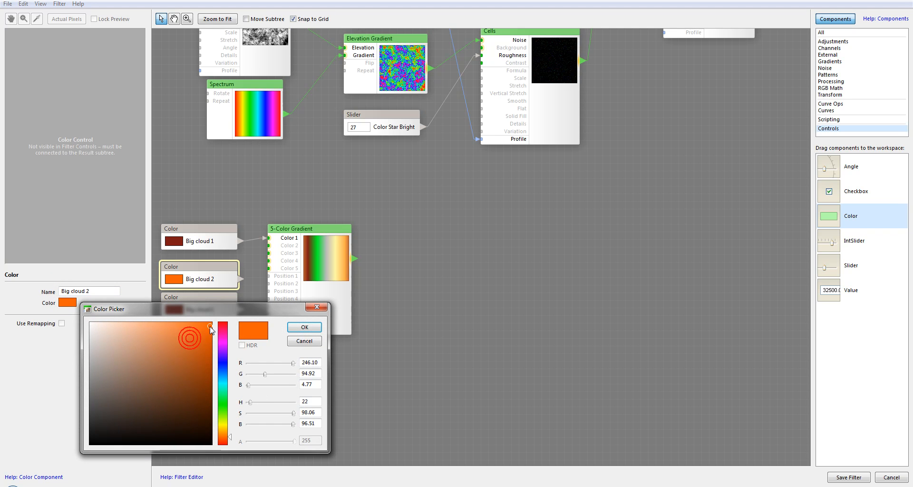
left_click(304, 327)
Rename the third copy Big cloud 3 and set its color to a light golden tan.
left_click(208, 309)
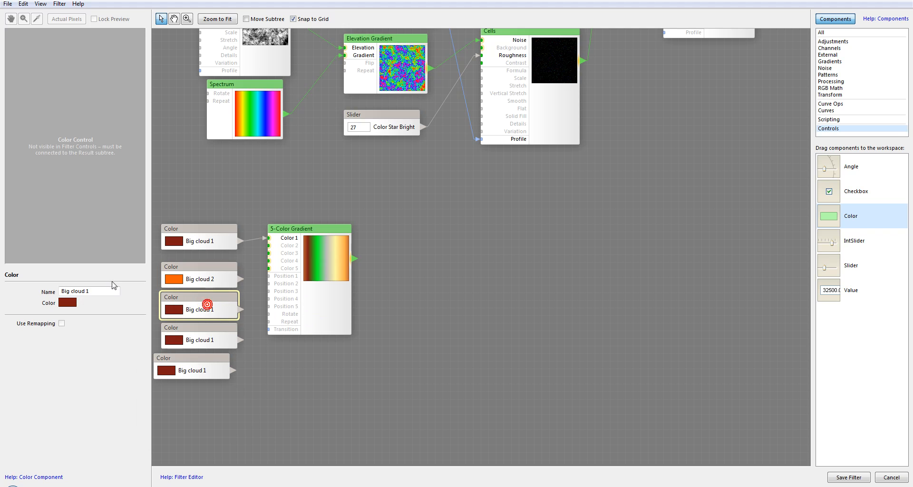
type("3")
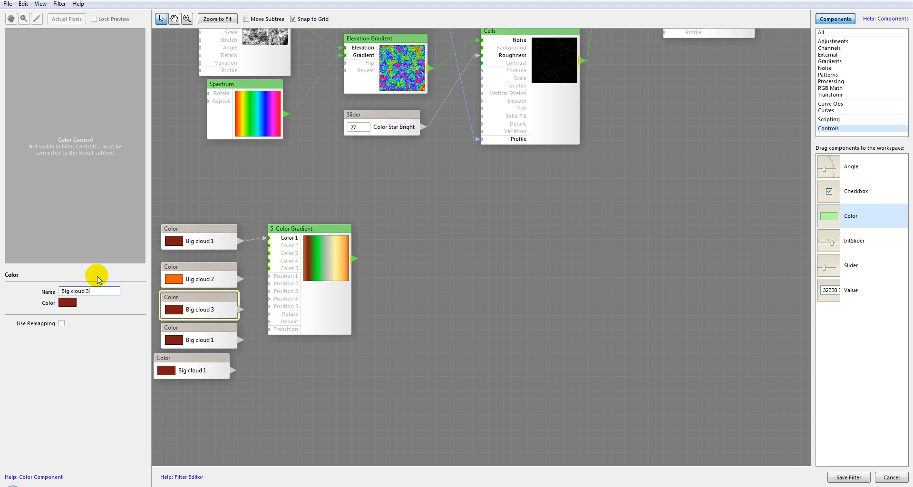
left_click(64, 304)
left_click(224, 431)
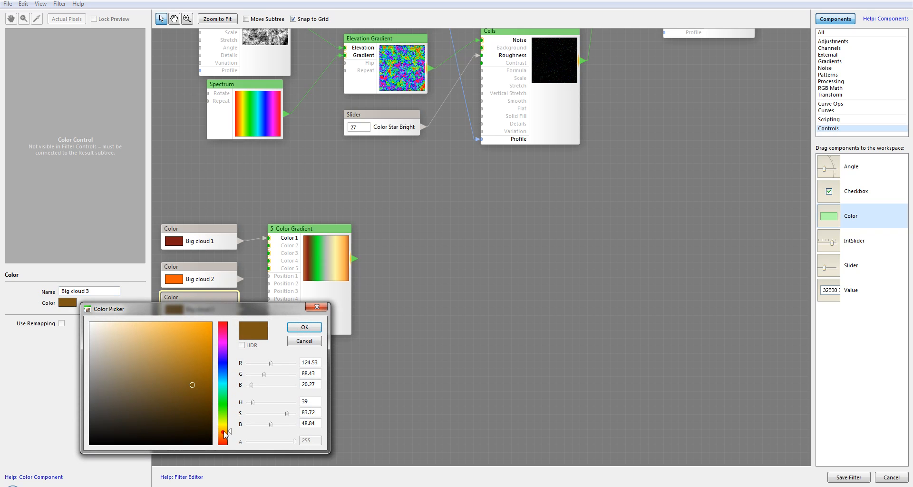
left_click_drag(185, 398, 161, 341)
left_click(298, 328)
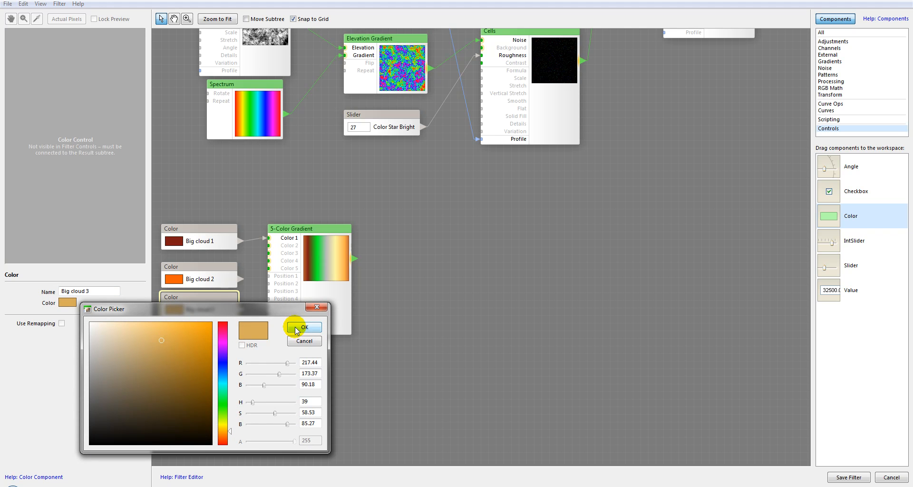
Rename the fourth copy Big cloud 4 and set its color to a pale gold.
left_click(189, 344)
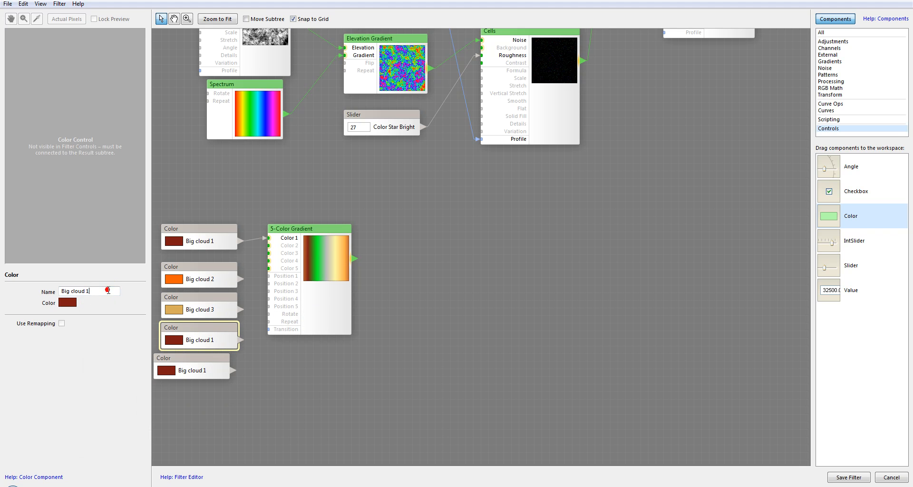
type("4")
left_click(68, 305)
left_click(222, 429)
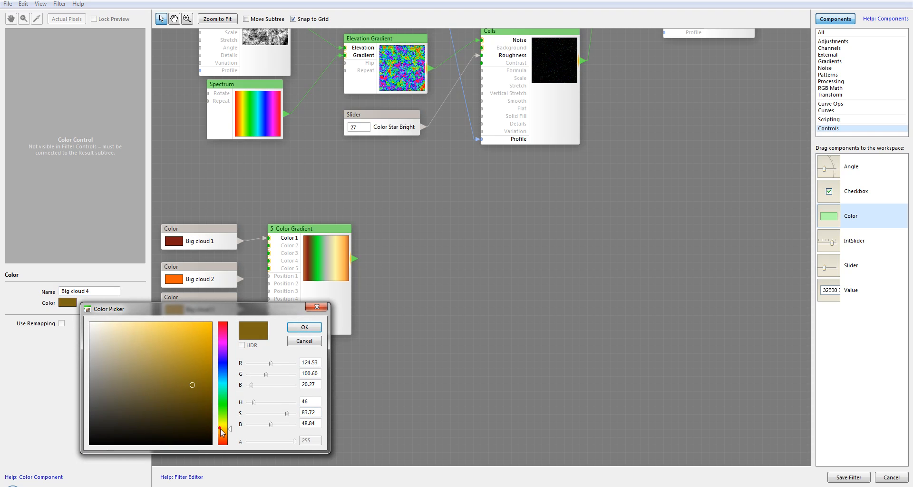
left_click(138, 332)
left_click(304, 327)
Rename the fifth copy Big cloud 5 and set its color to a pale cream.
left_click_drag(195, 358, 213, 360)
left_click(100, 291)
key("BackSpace")
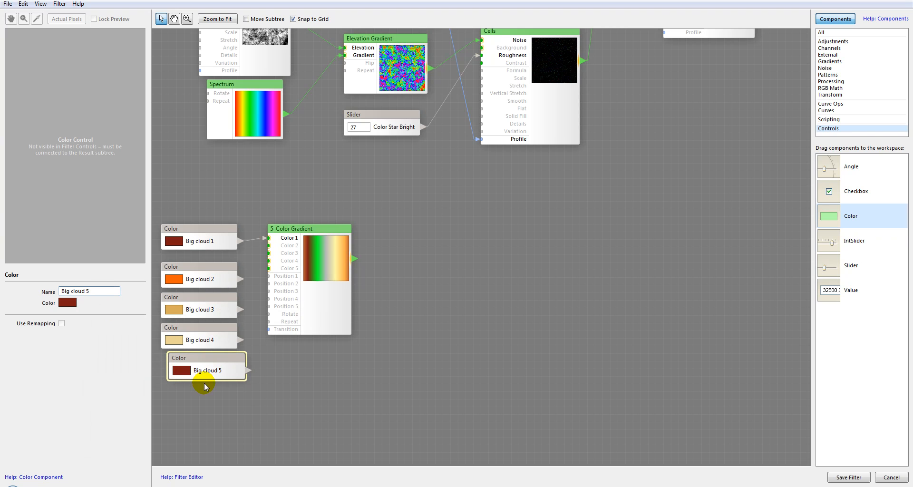
left_click(70, 303)
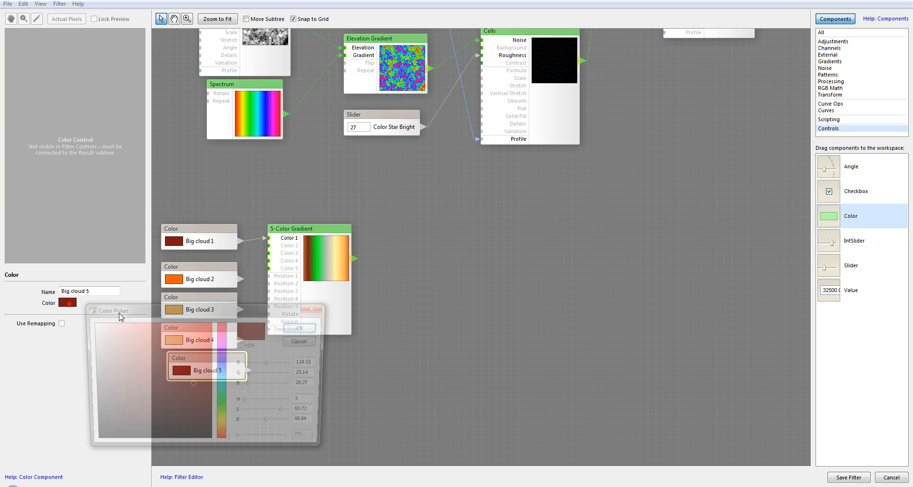
left_click_drag(146, 330, 108, 327)
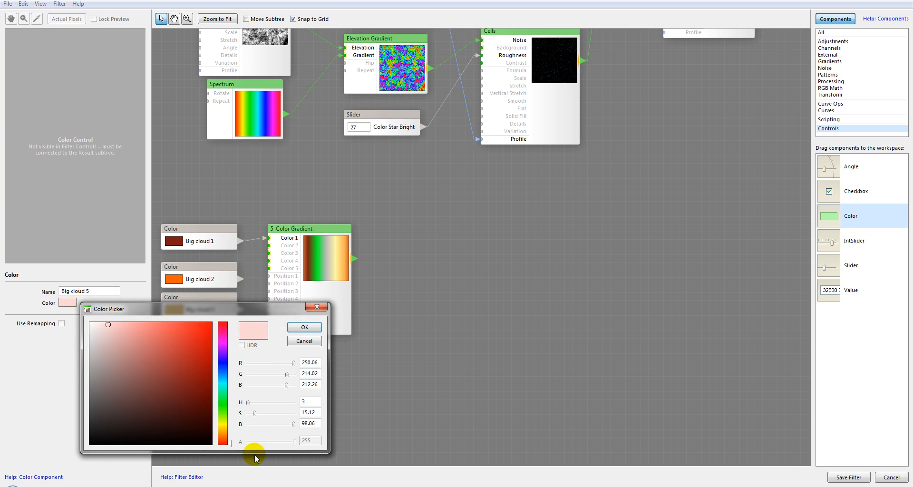
left_click(222, 431)
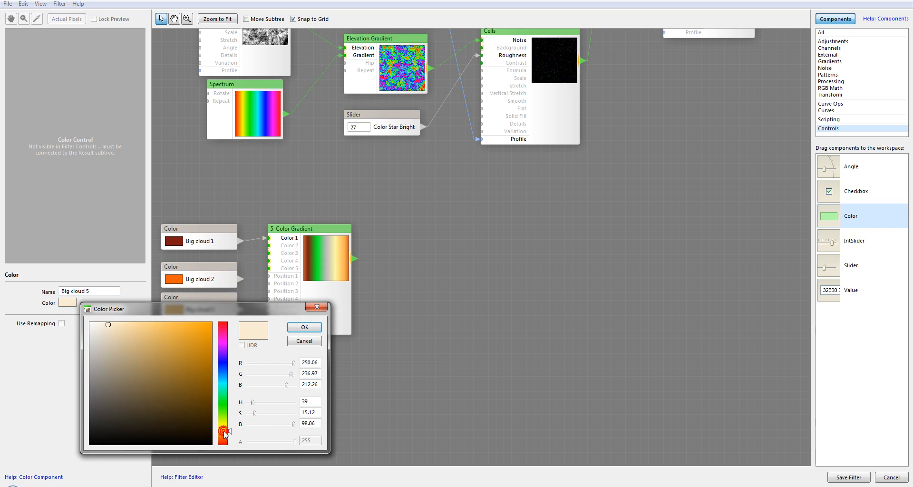
left_click(304, 327)
Arrange the five Big cloud color controls into an evenly spaced column.
left_click(207, 365)
mouse_move(212, 286)
left_mouse_down()
mouse_move(215, 262)
mouse_move(213, 299)
mouse_move(215, 289)
left_mouse_up()
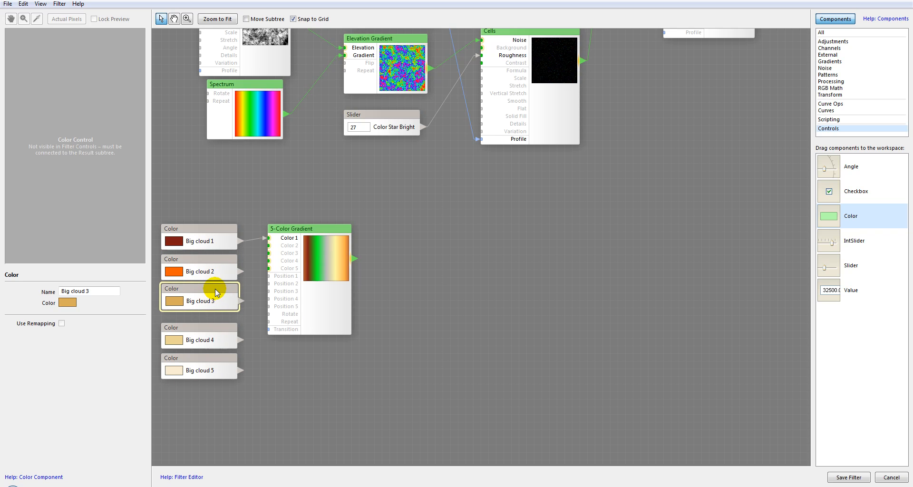
left_click_drag(215, 339, 215, 321)
left_click_drag(210, 372, 214, 350)
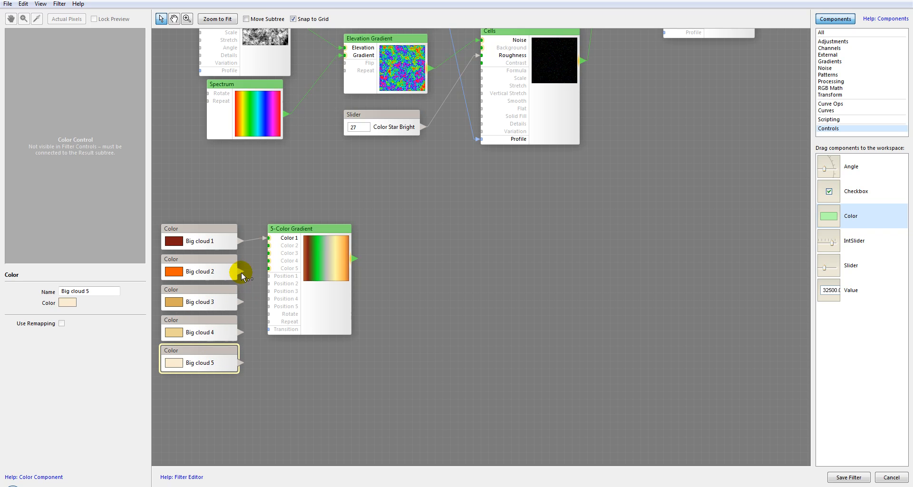
Connect Big cloud 2 through Big cloud 5 to the gradient's Color 2 through Color 5 inputs.
mouse_move(259, 253)
left_mouse_down()
mouse_move(261, 242)
mouse_move(268, 253)
left_mouse_up()
left_click_drag(241, 332, 270, 261)
left_click_drag(241, 362, 269, 275)
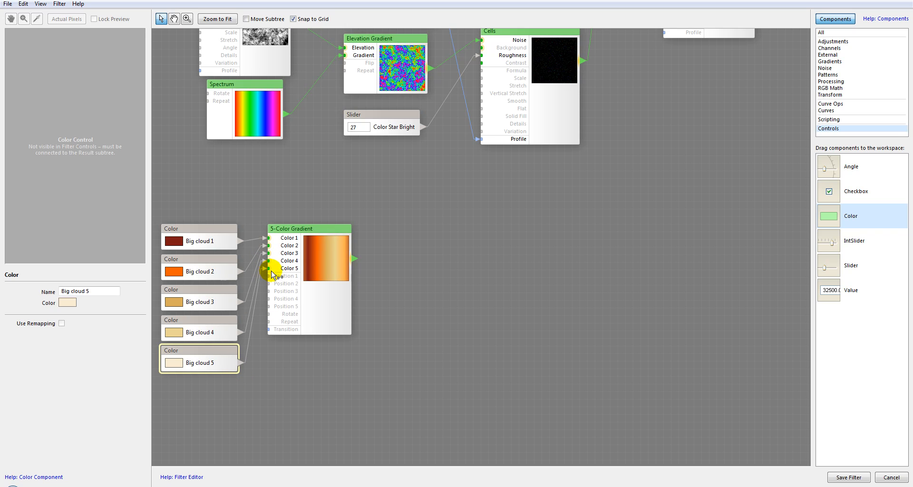
Set the 5-Color Gradient's positions to 0, 34, 63, 82 and 100 and nudge the node closer to the controls.
left_click_drag(329, 229, 332, 241)
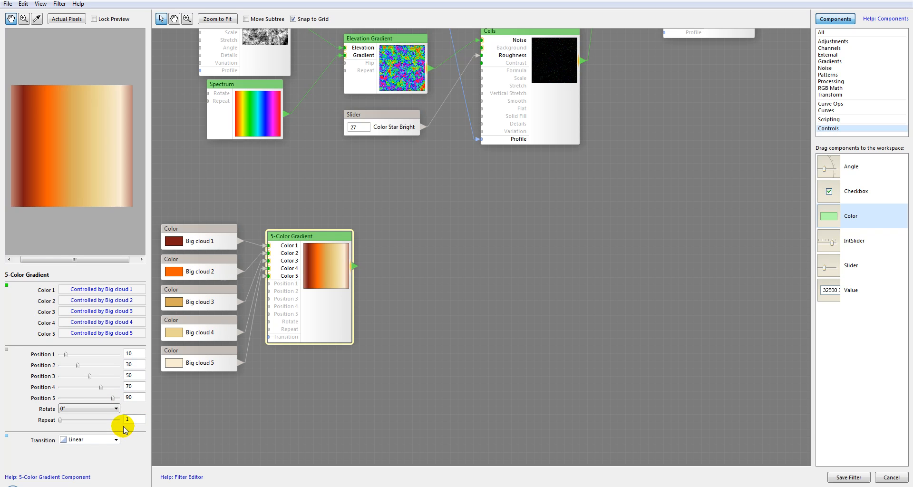
mouse_move(64, 353)
left_mouse_down()
mouse_move(71, 351)
mouse_move(61, 350)
left_mouse_up()
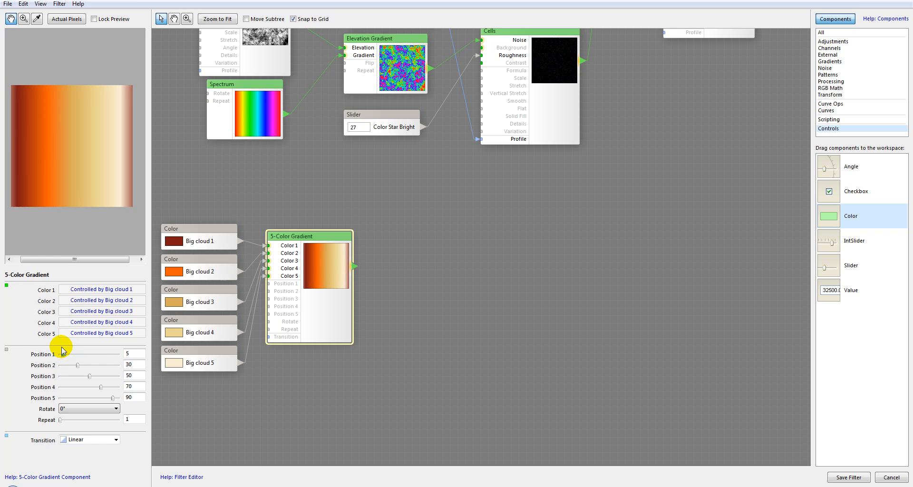
left_click(119, 400)
left_click_drag(62, 354, 36, 355)
mouse_move(87, 378)
left_mouse_down()
mouse_move(108, 387)
mouse_move(82, 366)
left_mouse_up()
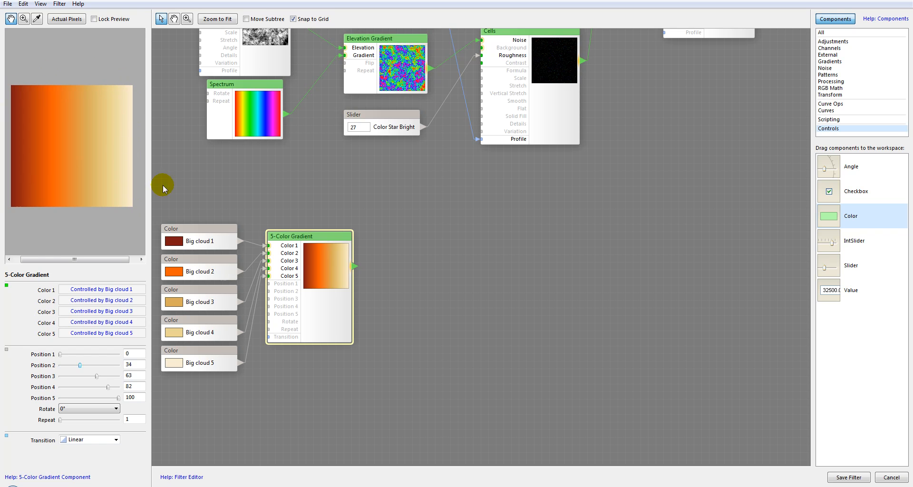
left_click_drag(317, 238, 310, 237)
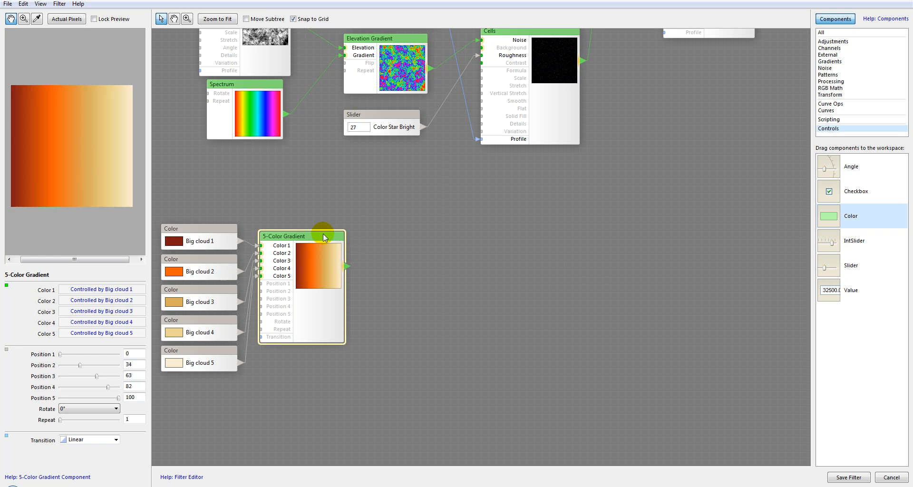
Lower the 5-Color Gradient node slightly and place a Free Gradient component above it.
left_click_drag(324, 235, 333, 259)
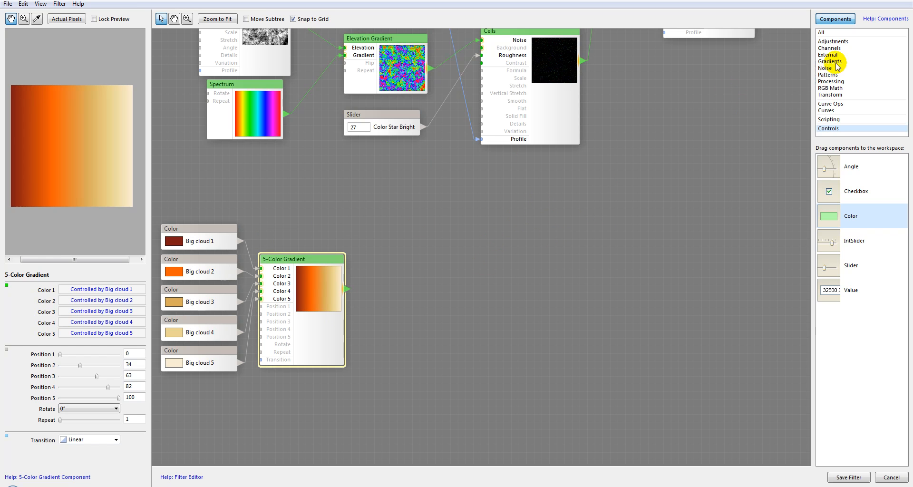
left_click(827, 49)
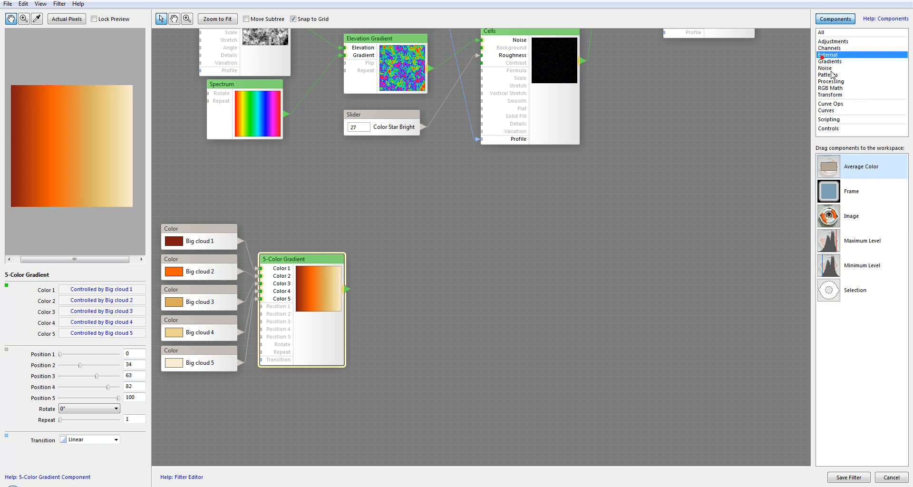
left_click(831, 61)
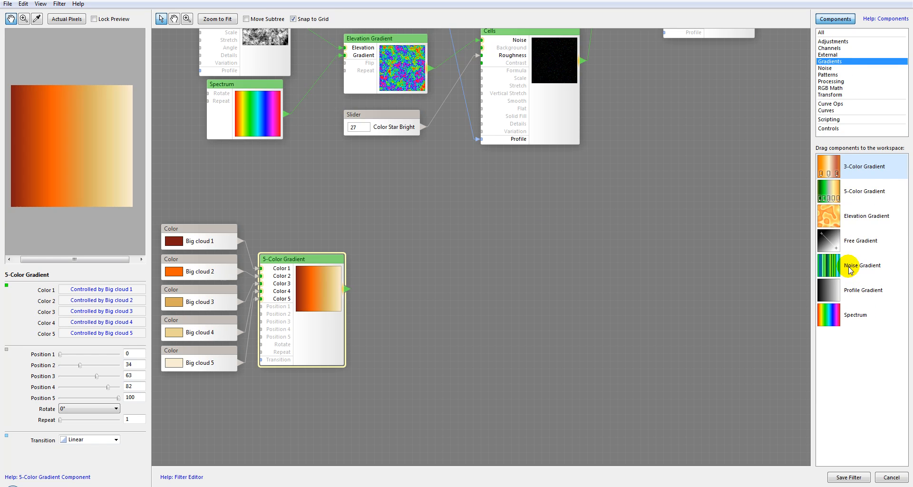
left_click_drag(834, 239, 346, 164)
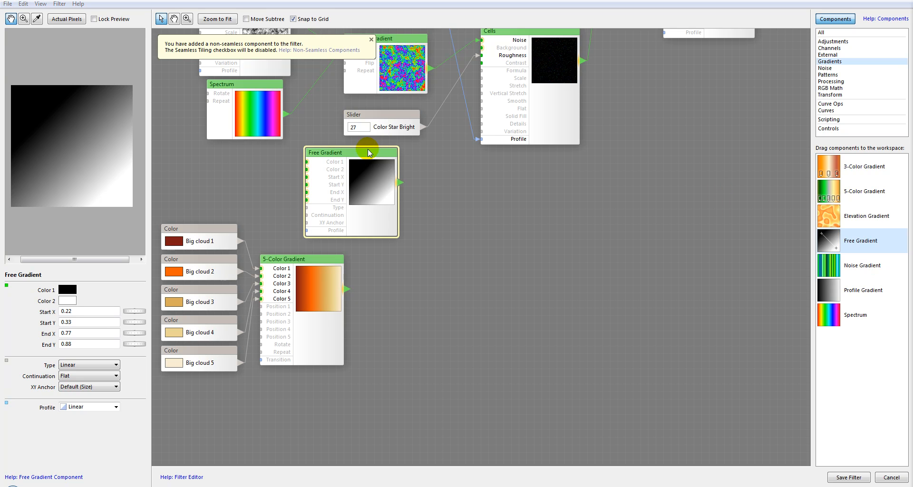
left_click_drag(368, 155, 353, 150)
left_click_drag(353, 150, 352, 148)
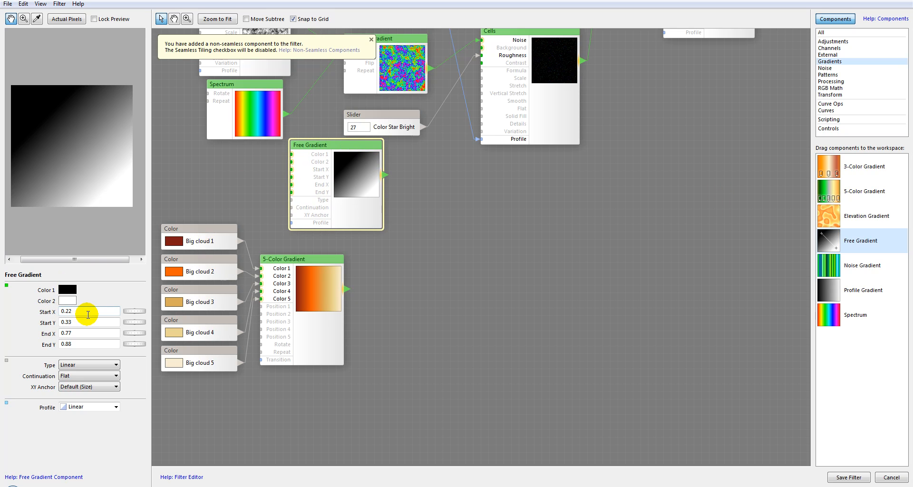
Set the Free Gradient's type to Radial and its XY anchor to Max Size.
left_click(89, 364)
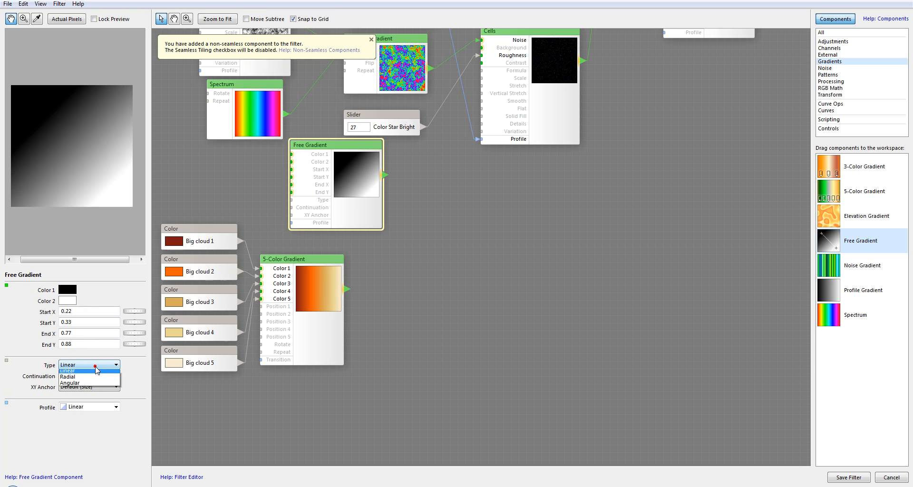
left_click(87, 381)
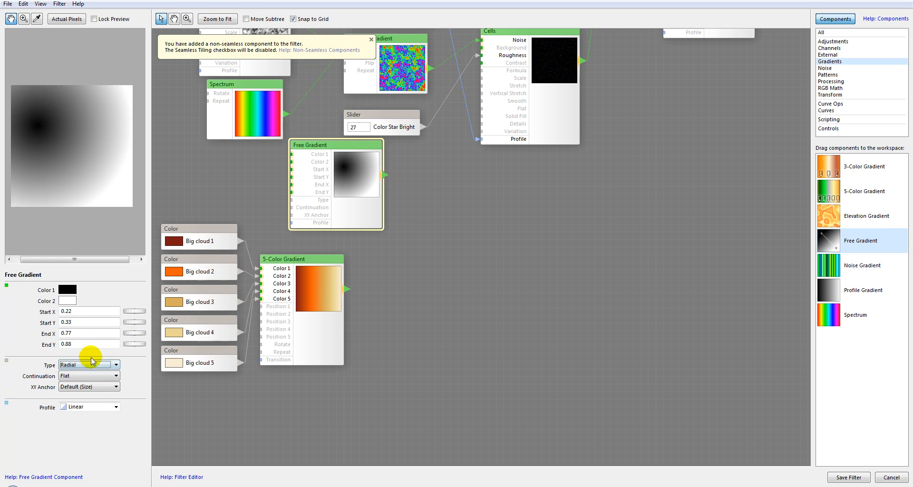
left_click(102, 389)
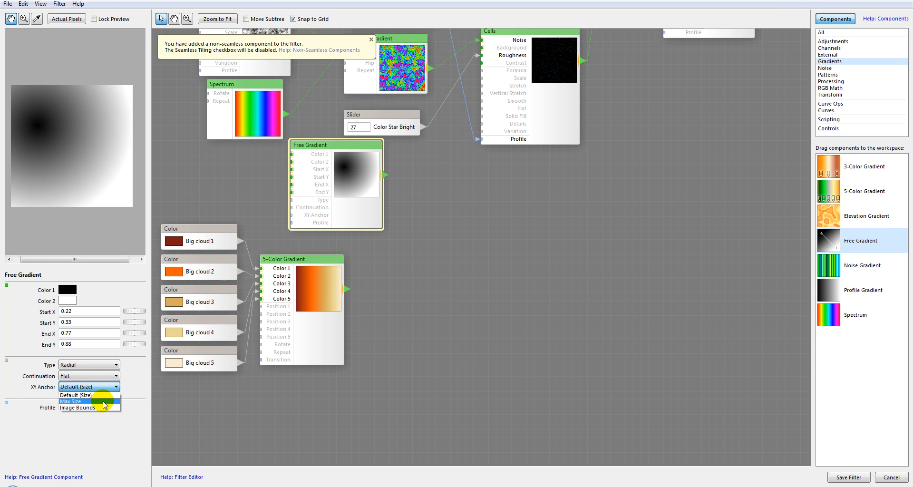
left_click(104, 402)
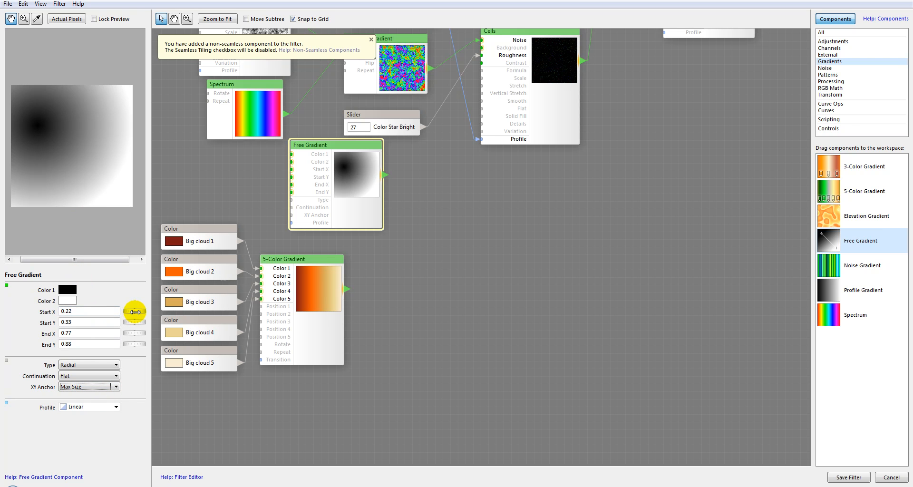
Set the Free Gradient's Color 1 to white and Color 2 to black.
left_click(67, 289)
left_click(91, 323)
left_click(305, 327)
left_click(72, 299)
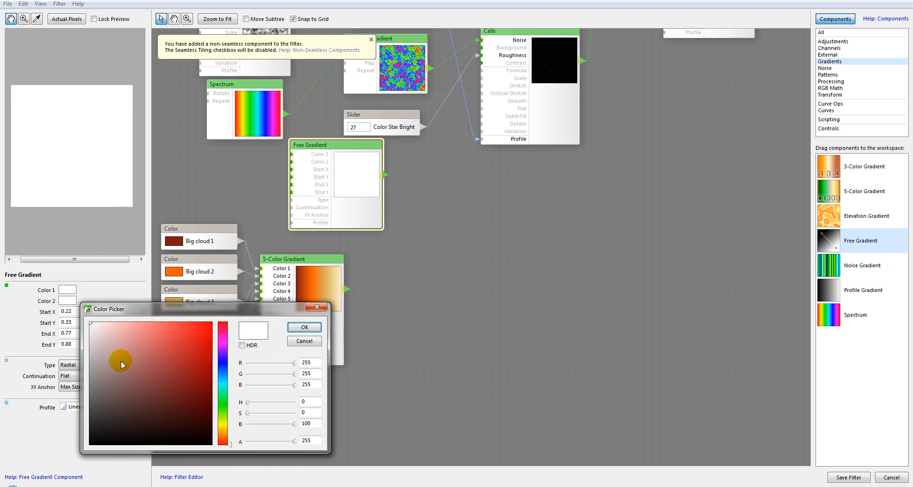
left_click(304, 327)
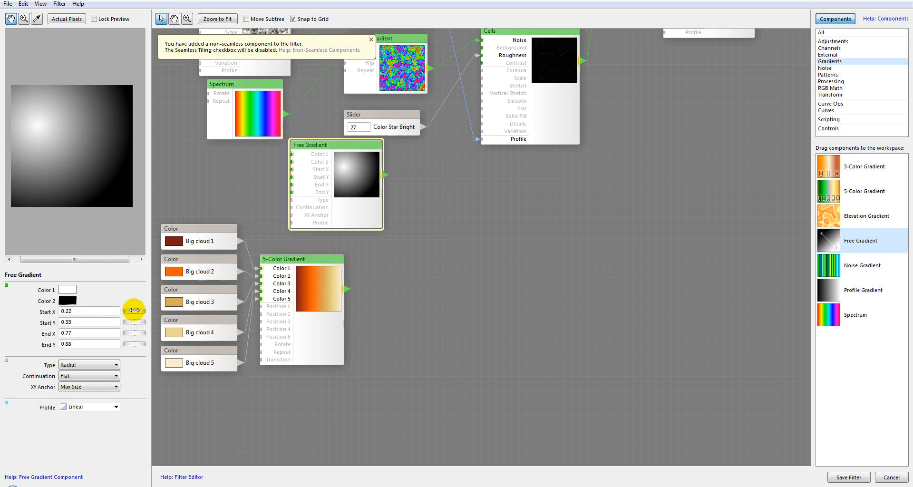
Set the Free Gradient's Start X to 0.48, Start Y to 0.5, End X to 0.75 and End Y to 0.82.
left_click_drag(134, 310, 195, 317)
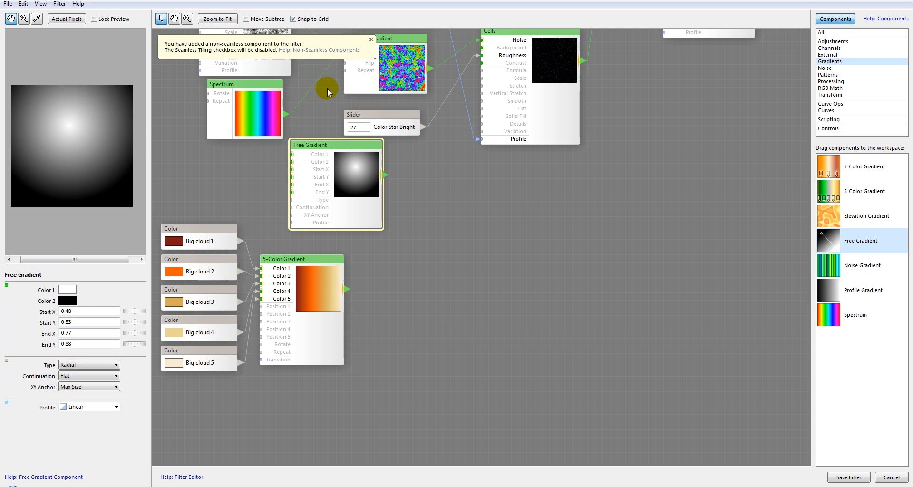
left_click(371, 39)
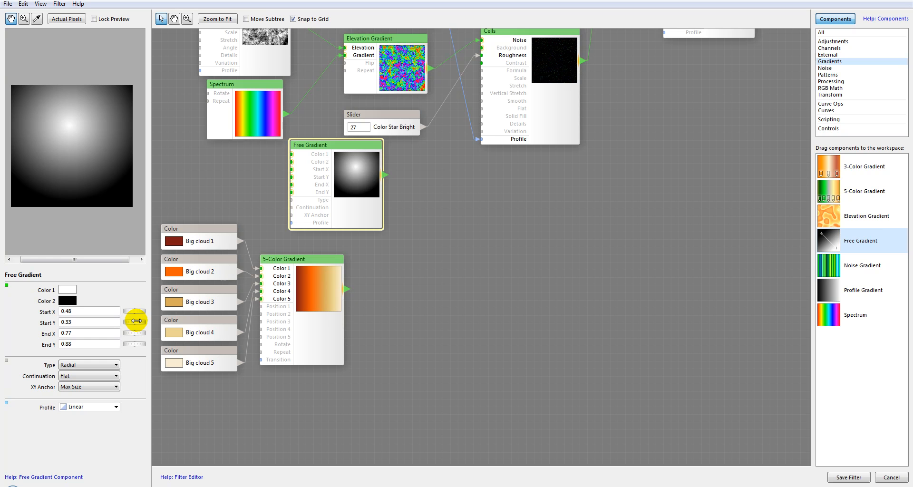
left_click_drag(136, 321, 180, 321)
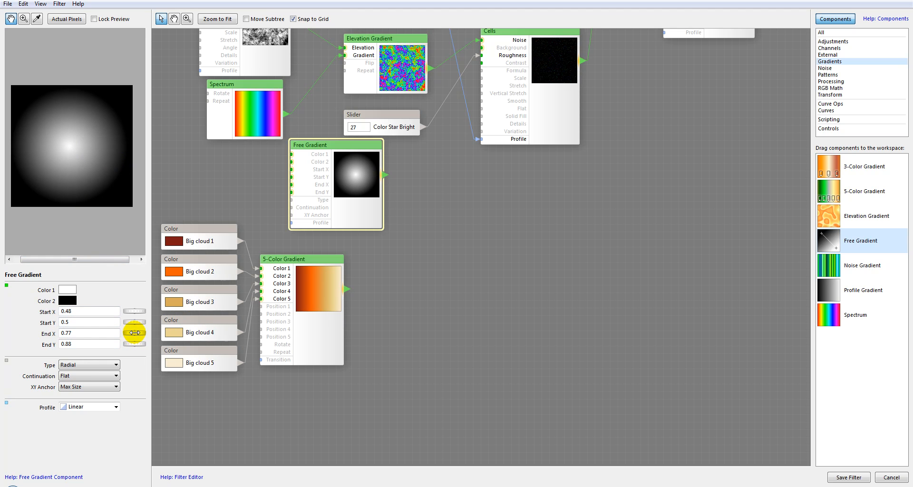
left_click_drag(135, 333, 129, 333)
left_click_drag(134, 344, 114, 342)
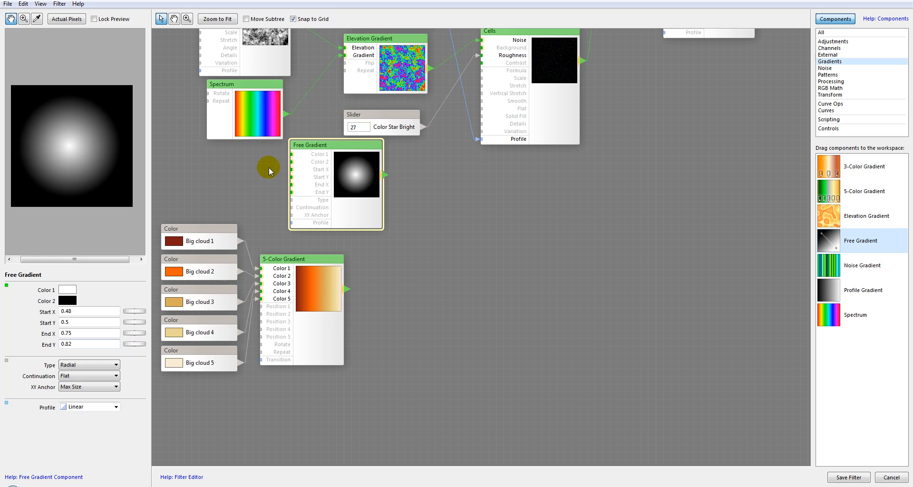
Add an Elevation Gradient, feeding the Free Gradient into Elevation and the 5-Color Gradient into Gradient.
left_click_drag(329, 144, 300, 151)
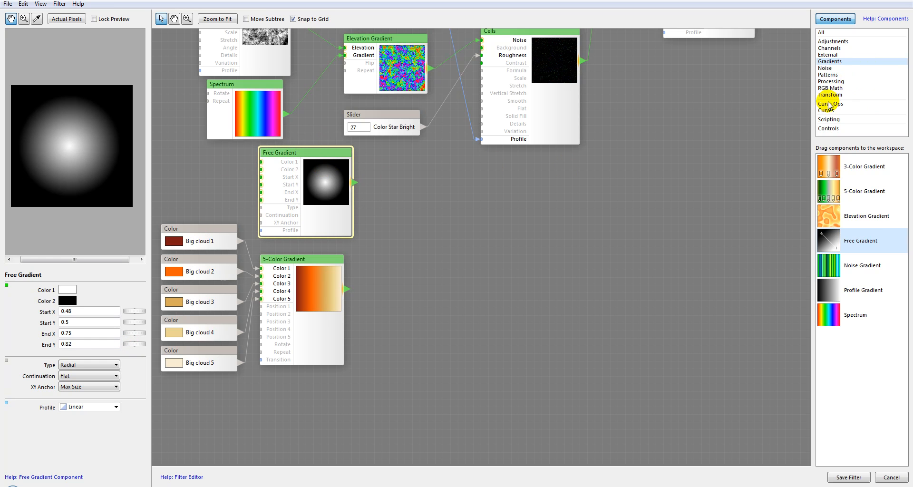
left_click_drag(827, 221, 434, 206)
left_click_drag(506, 207, 464, 192)
left_click_drag(352, 181, 410, 205)
left_click_drag(347, 289, 406, 207)
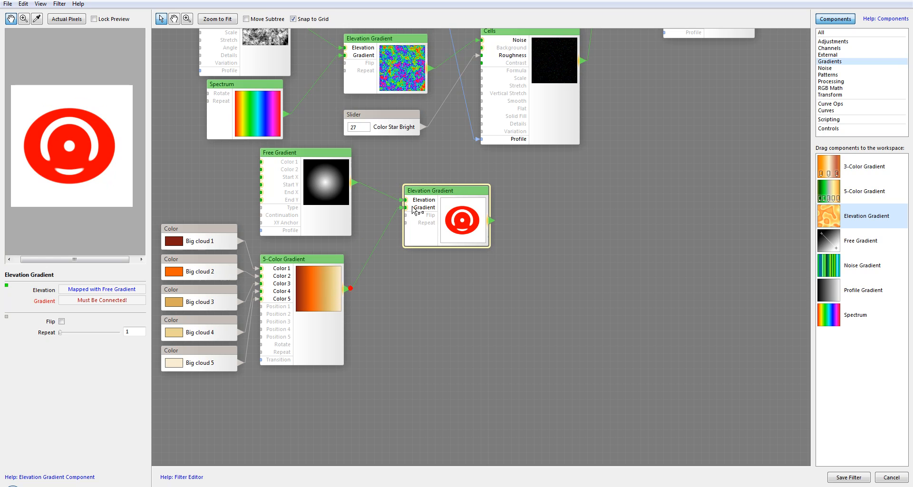
Add a Perlin Noise component and connect the Elevation Gradient's output to its Noise input.
left_click(465, 221)
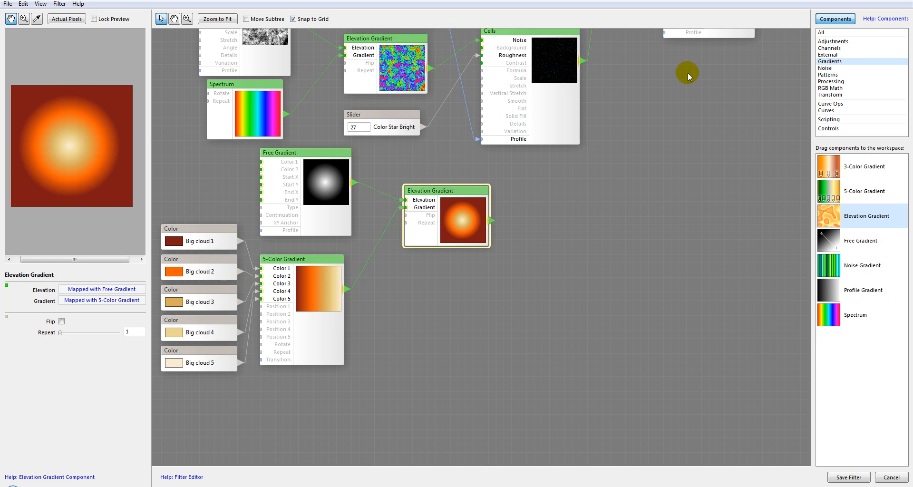
left_click(826, 68)
left_click_drag(836, 243, 581, 247)
left_click_drag(452, 193, 437, 193)
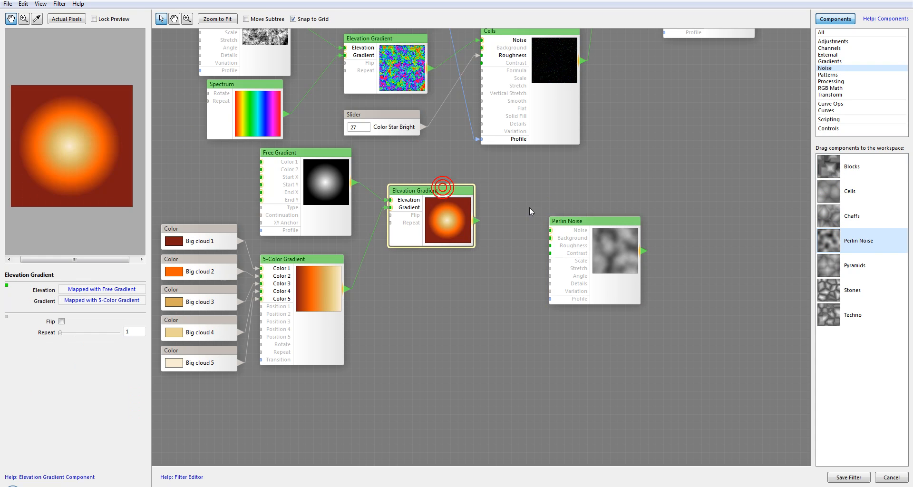
left_click_drag(590, 223, 559, 201)
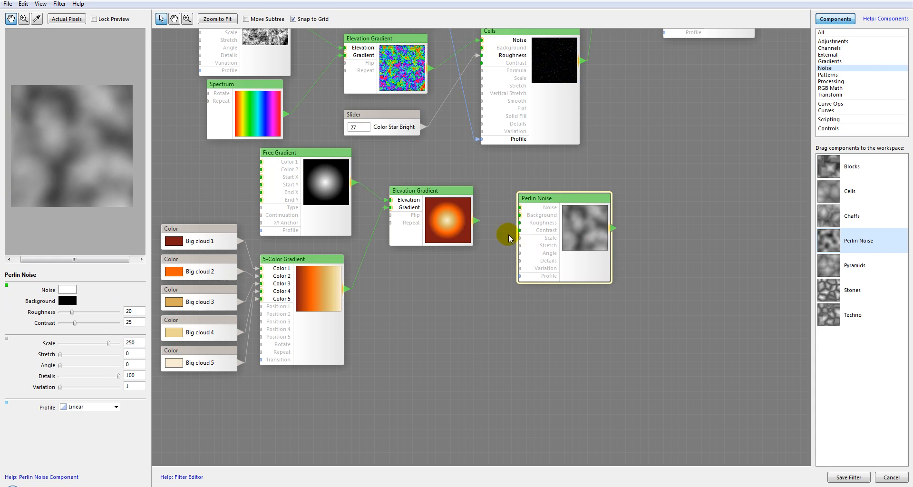
left_click_drag(476, 220, 590, 211)
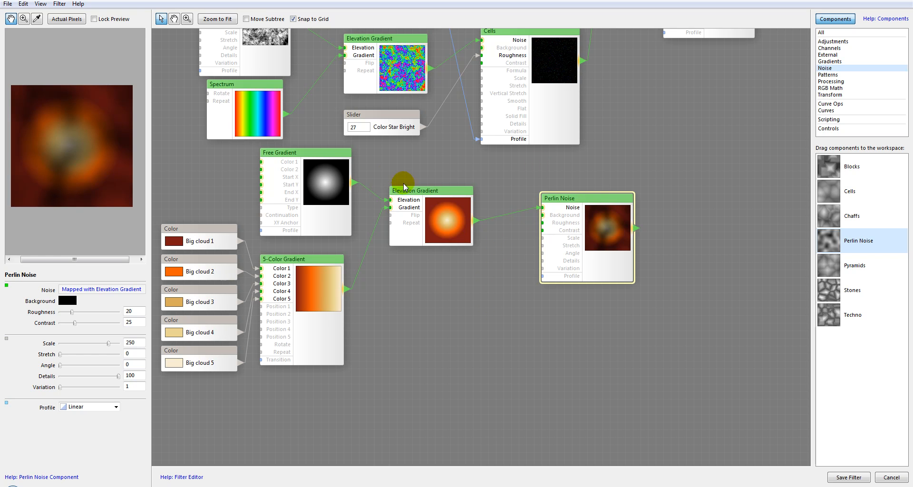
Duplicate the five Big cloud controls, the 5-Color Gradient and the Elevation Gradient by copying and pasting them.
left_click_drag(327, 259, 329, 252)
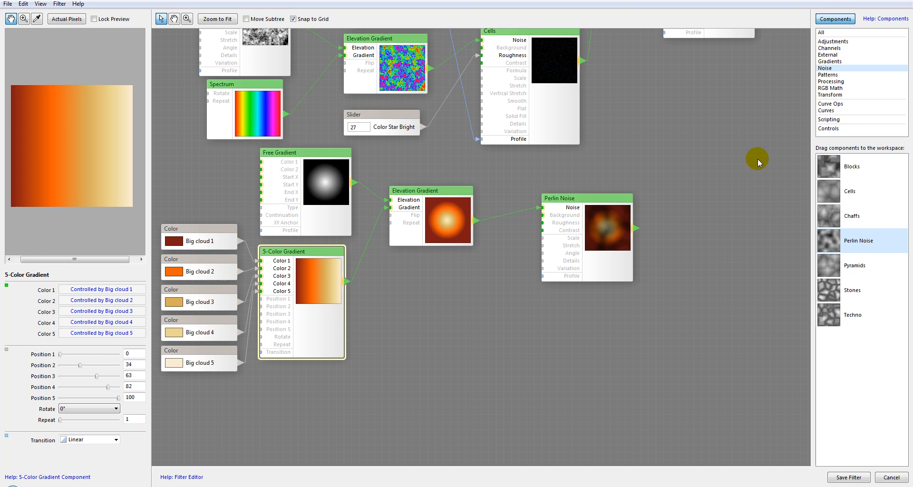
left_click_drag(502, 310, 554, 239)
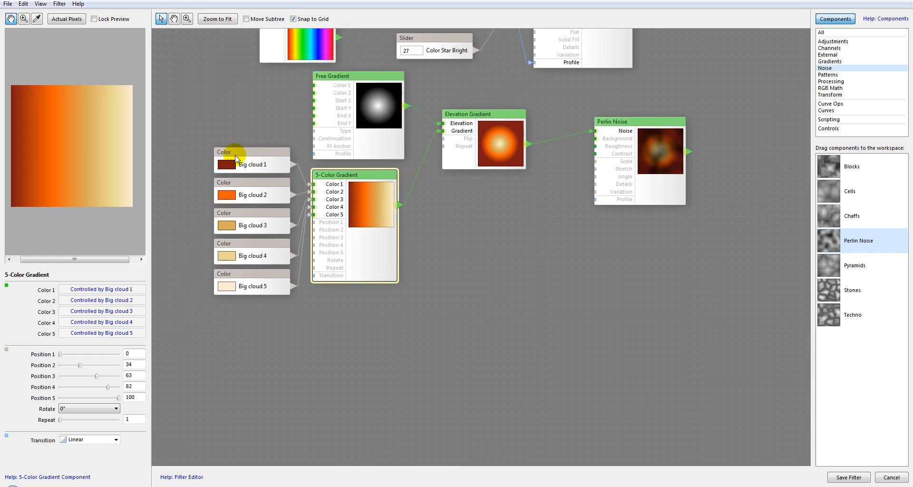
left_click(215, 154)
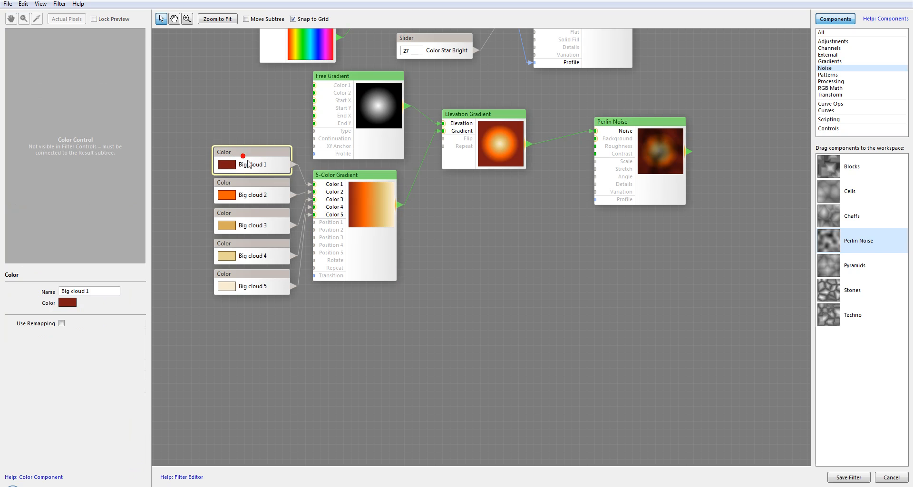
left_click(265, 196, "shift")
left_click(265, 224, "shift")
left_click(271, 247, "shift")
left_click(270, 276, "shift")
left_click(367, 267, "shift")
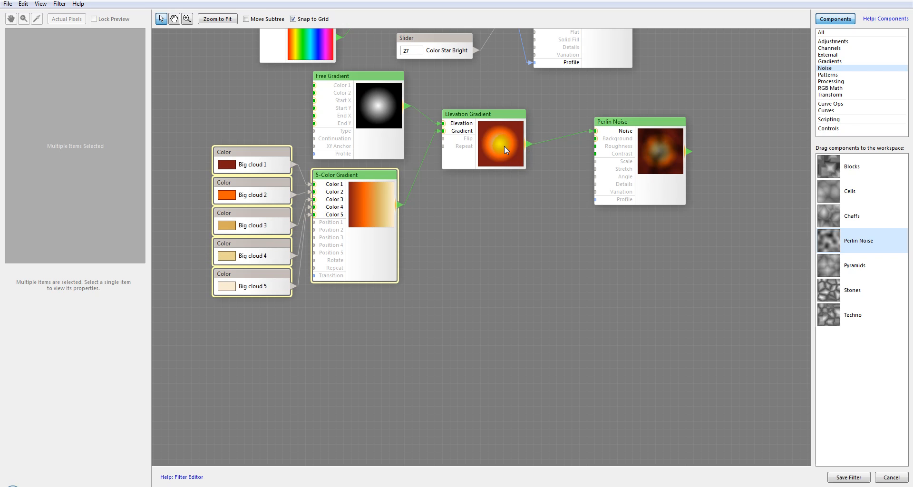
left_click(349, 221, "ctrl")
left_click(361, 219, "shift")
left_click(498, 135, "shift")
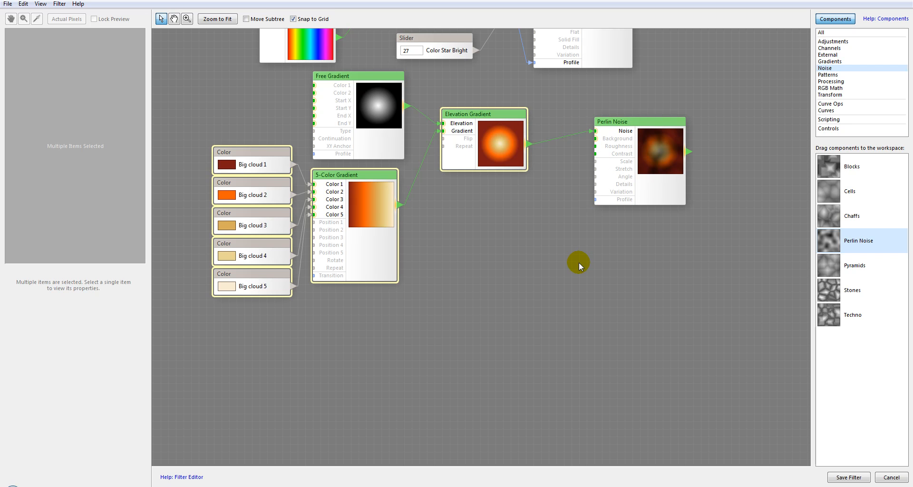
left_click(407, 348)
key("ctrl+v")
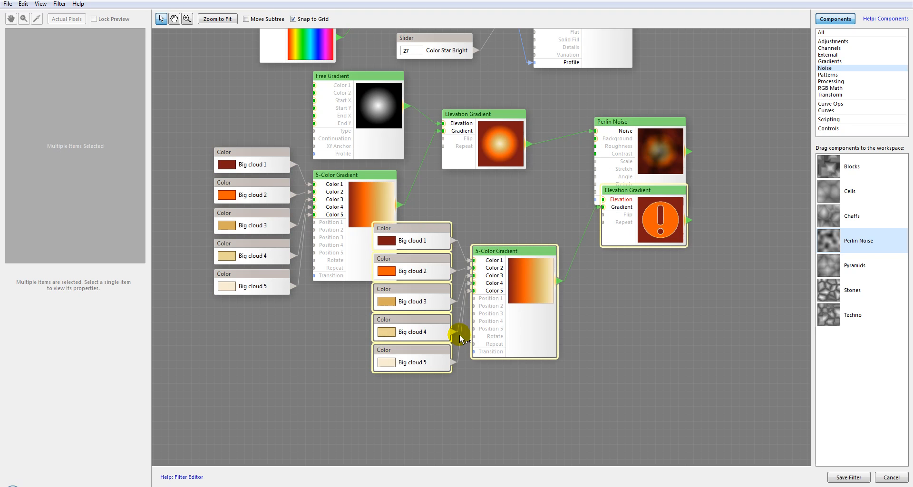
Arrange the pasted copies in a group below the original cloud controls and gradients.
left_click_drag(529, 265, 400, 342)
left_click_drag(555, 296, 559, 128)
left_click_drag(405, 181, 376, 212)
left_click_drag(536, 174, 537, 298)
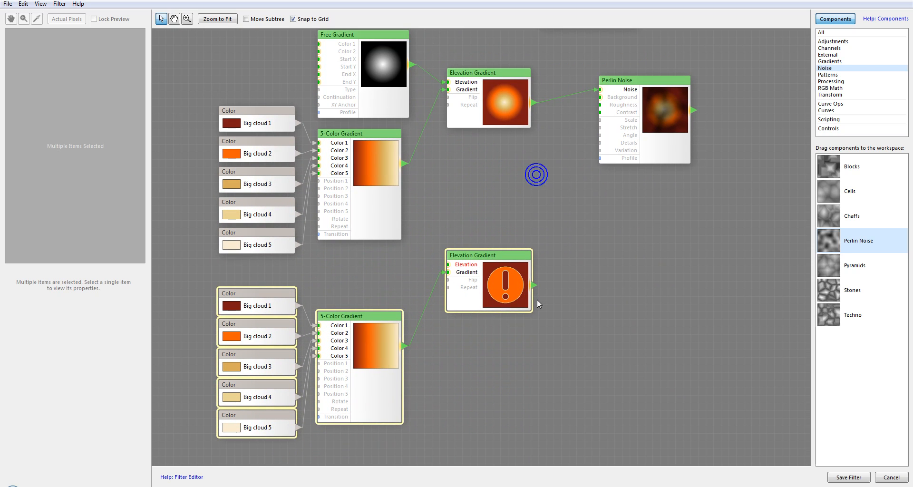
Rename the first copied color control Small cloud 1.
left_click(271, 286)
left_click(243, 310)
left_click(68, 290)
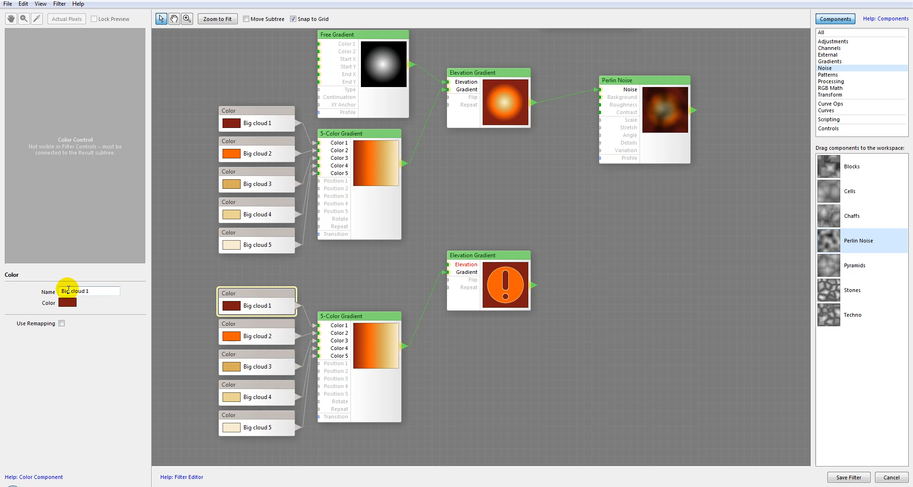
double_click(67, 291)
type("Small")
Rename the remaining copied controls Small cloud 2 through Small cloud 5.
left_click(278, 336)
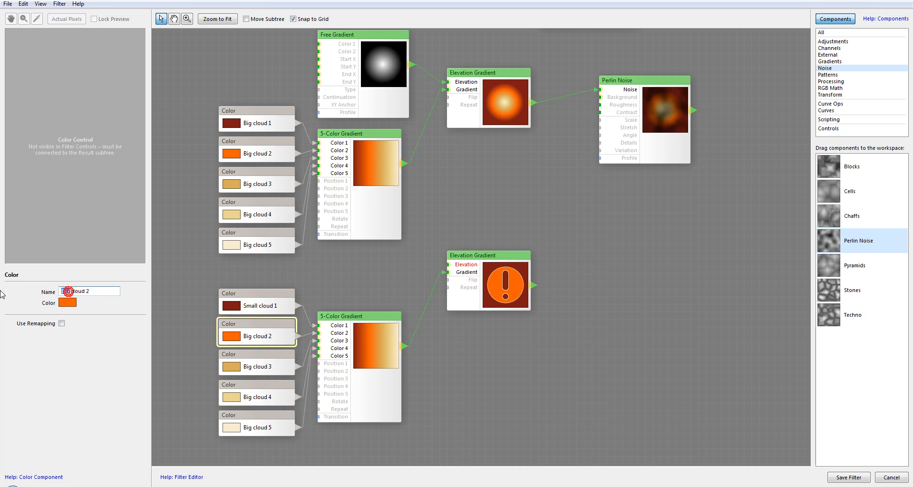
type("Small")
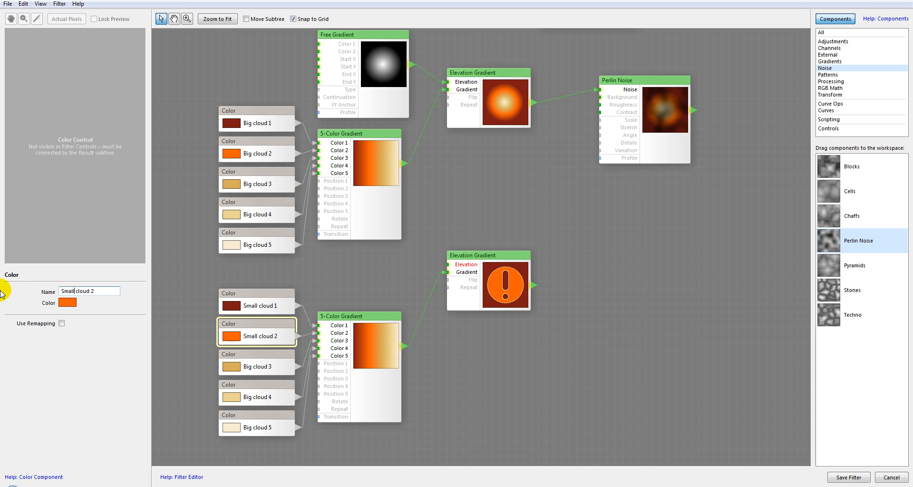
left_click(246, 363)
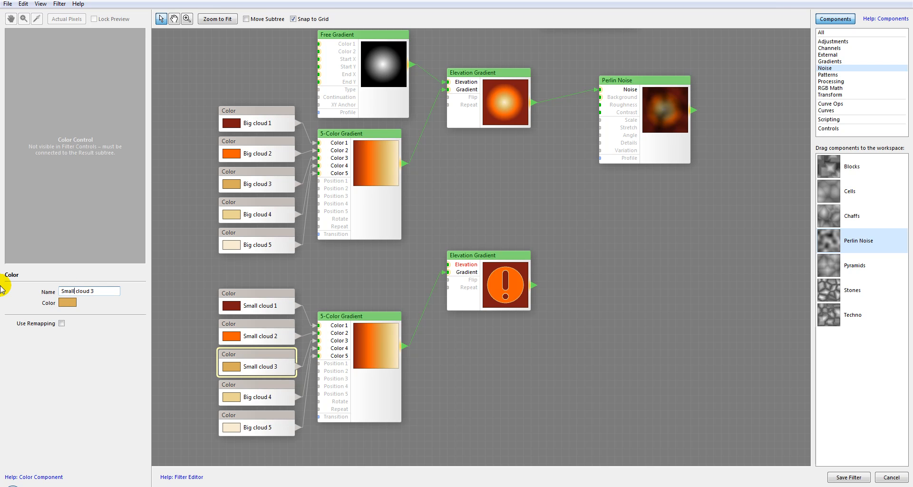
left_click(264, 390)
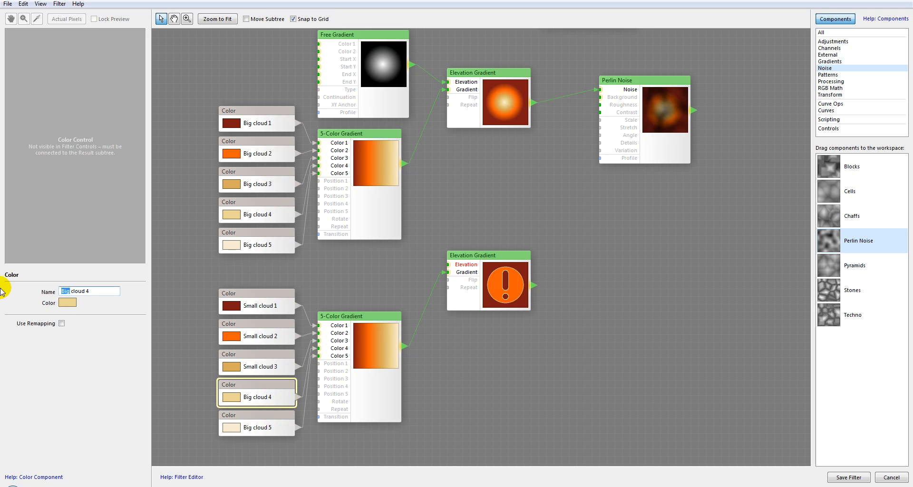
type("mall")
left_click(264, 428)
left_click(64, 291)
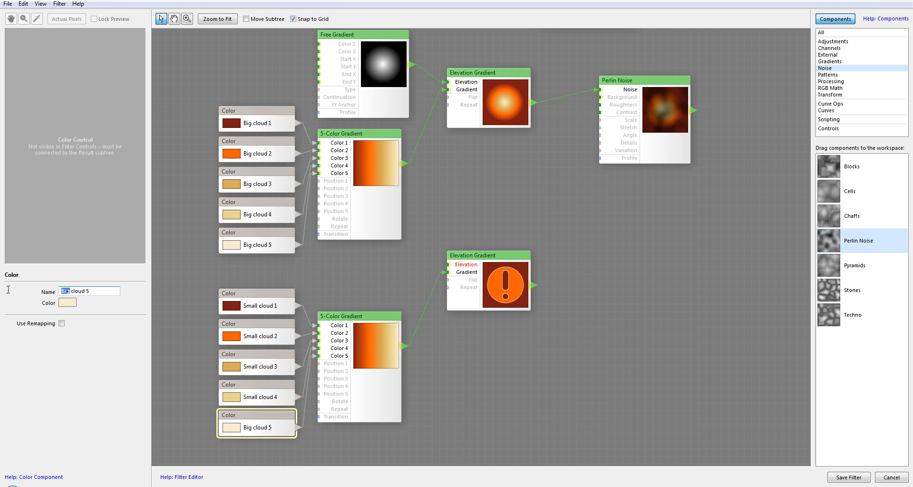
type("Small")
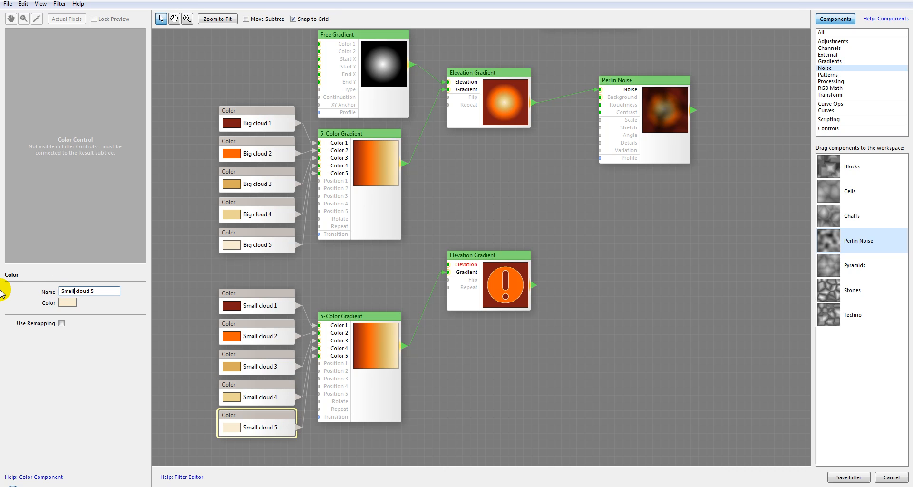
left_click(273, 302)
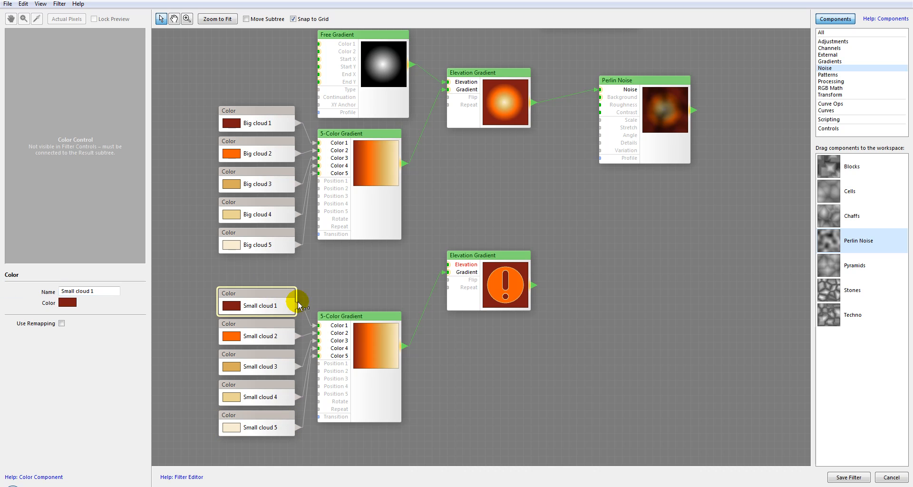
Set the Small cloud 1 color to black and the Small cloud 2 color to a near-black dark grey.
left_click(67, 302)
left_click_drag(133, 388, 90, 444)
left_click(305, 325)
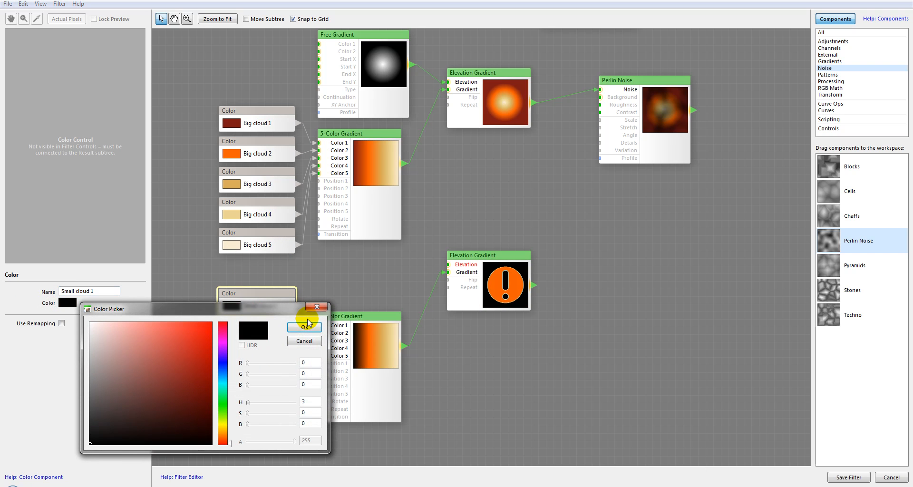
left_click(254, 336)
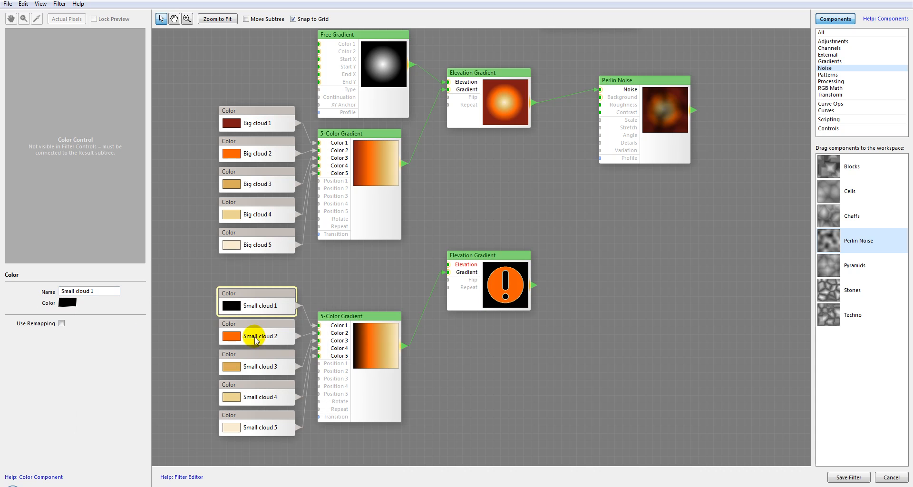
left_click(67, 303)
left_click_drag(158, 390, 93, 434)
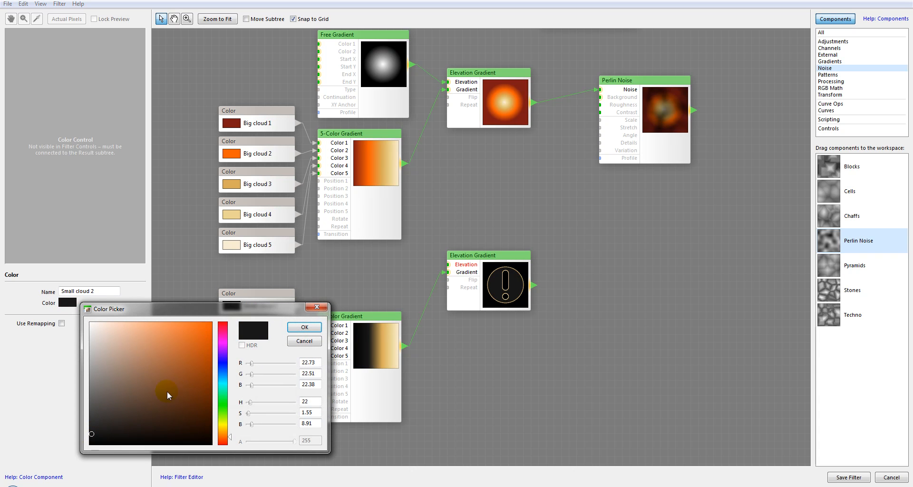
left_click(304, 327)
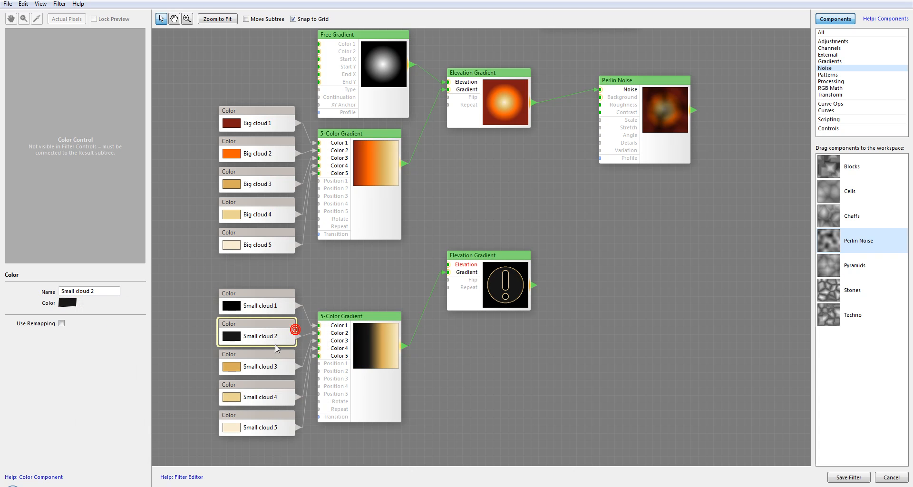
Set the Small cloud 3 color to a light blue and the Small cloud 4 color to a pale blue.
left_click(257, 366)
left_click(67, 303)
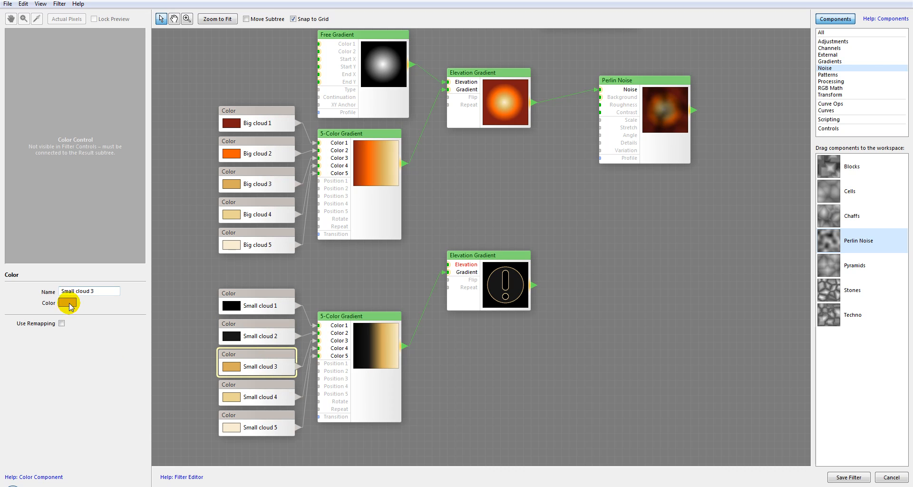
left_click(223, 377)
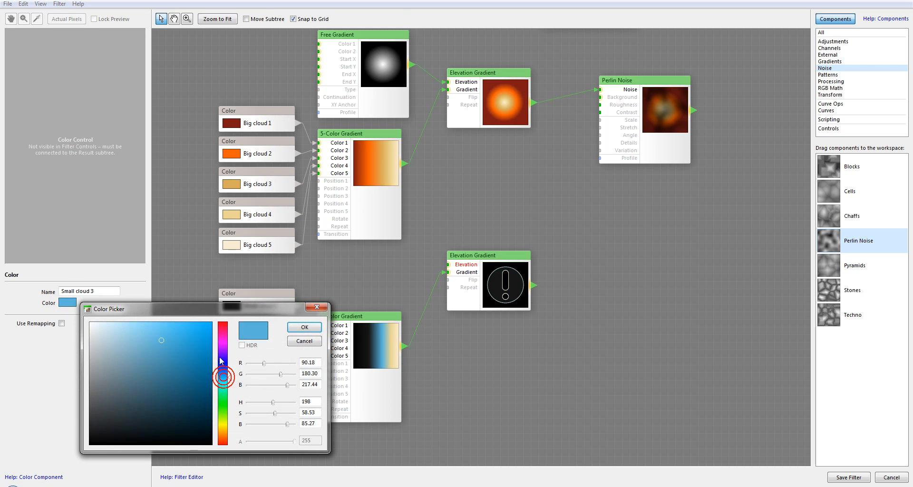
left_click(305, 327)
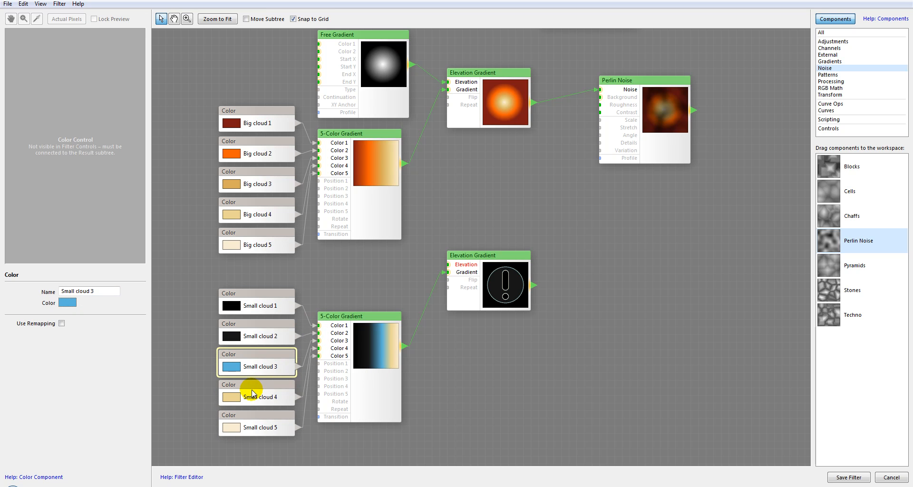
left_click(252, 393)
left_click(68, 303)
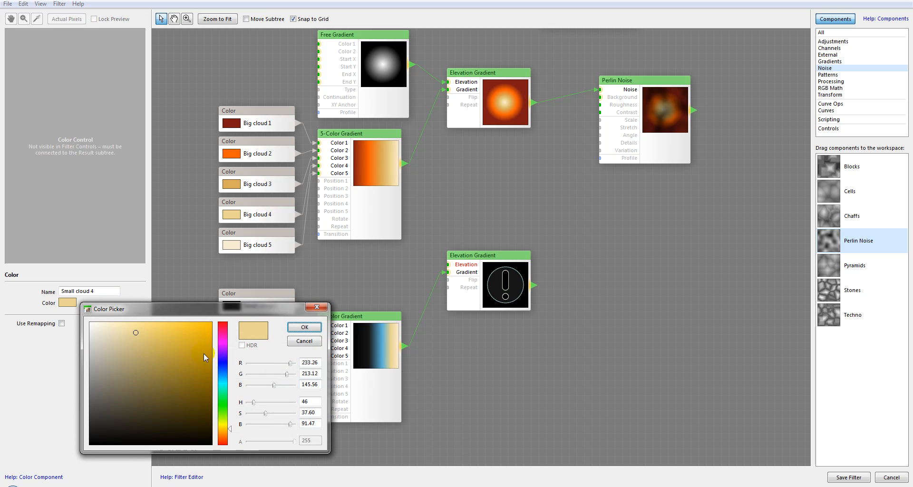
left_click(225, 374)
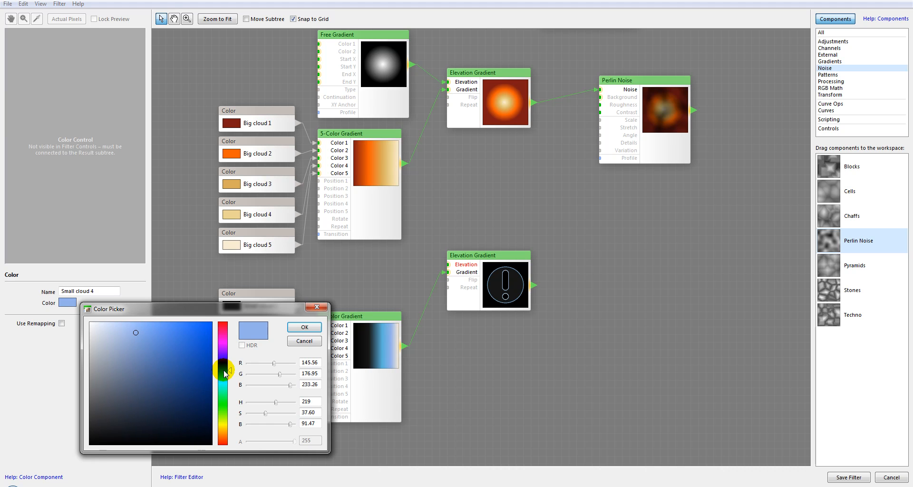
left_click(304, 326)
Set the Small cloud 5 color to a very pale blue.
left_click(271, 418)
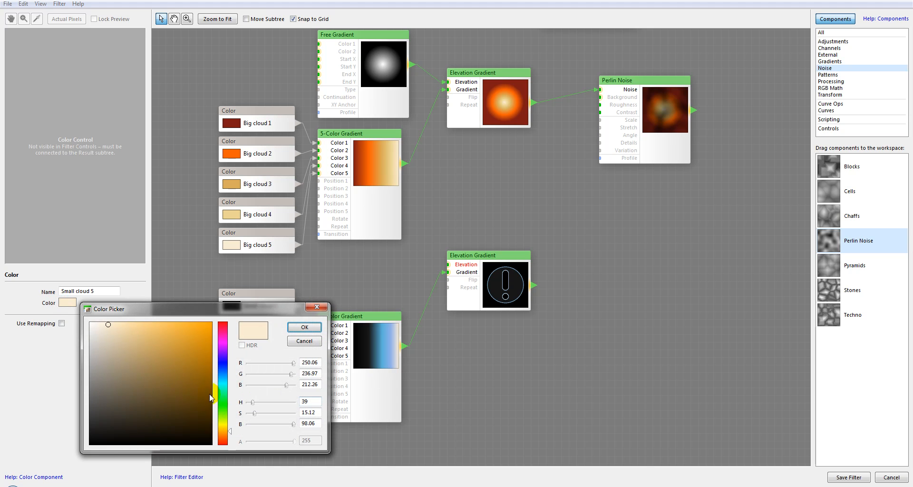
left_click(226, 358)
left_click_drag(226, 358, 225, 360)
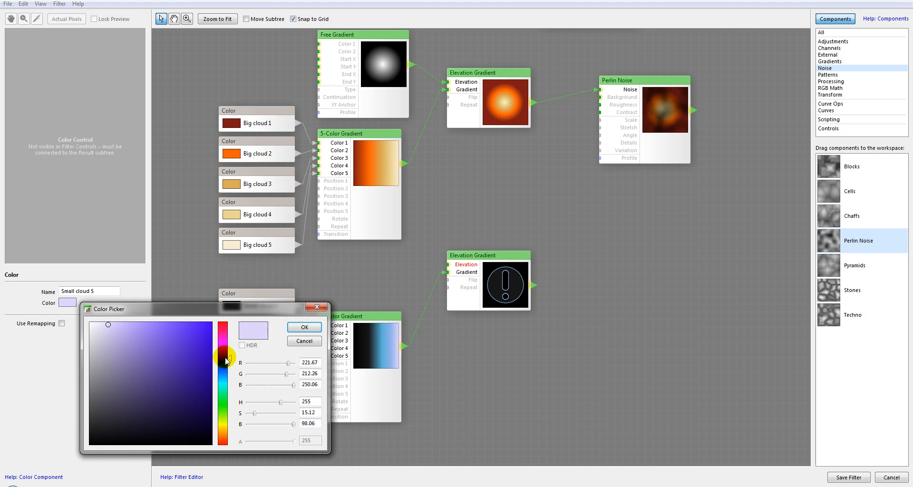
left_click(117, 323)
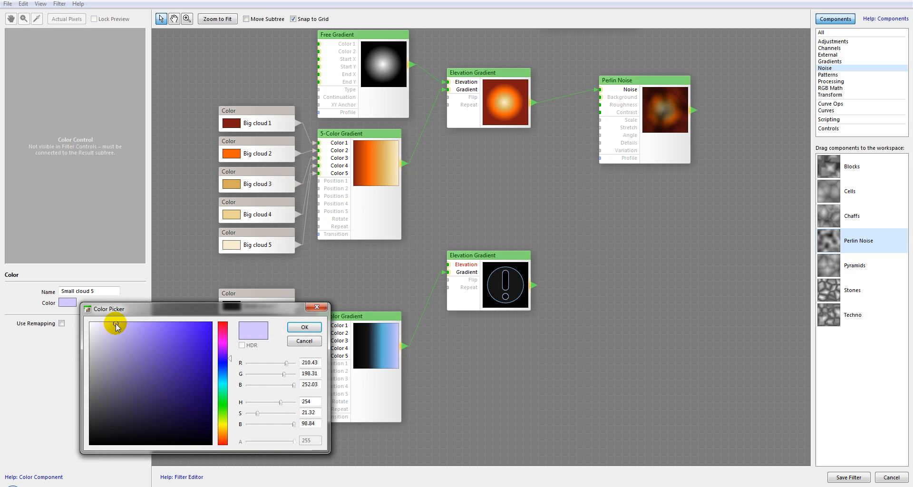
left_click(229, 368)
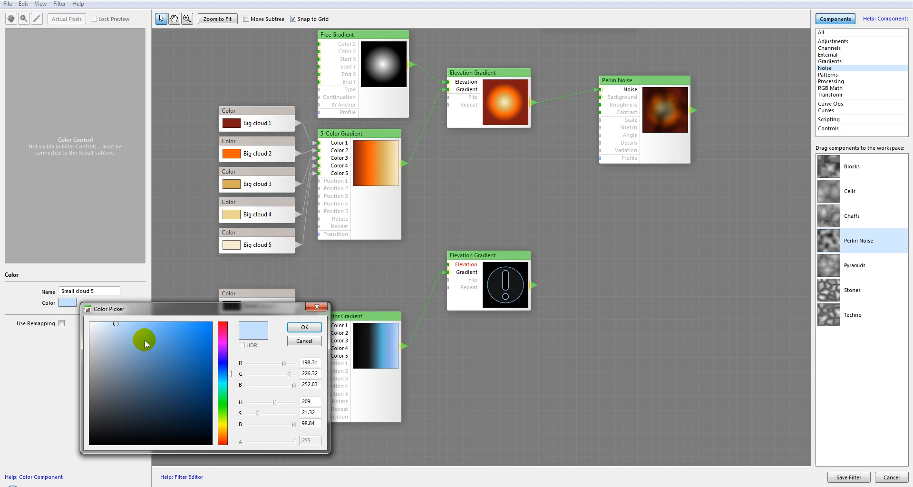
left_click(105, 325)
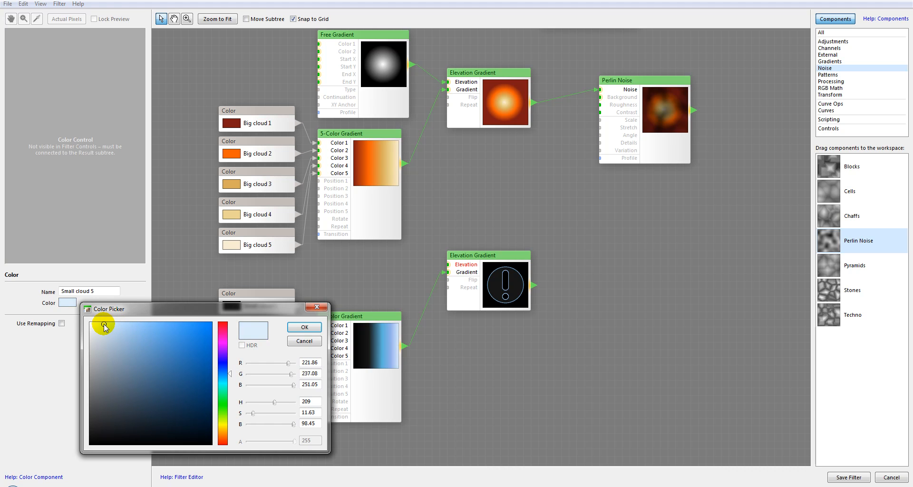
left_click(304, 327)
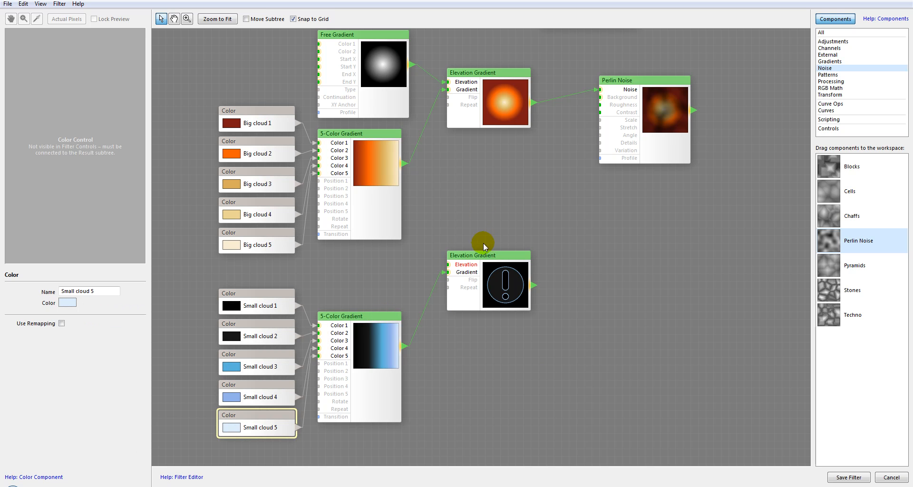
Connect the Free Gradient's output to the Elevation input of the lower Elevation Gradient.
left_click_drag(487, 257, 489, 253)
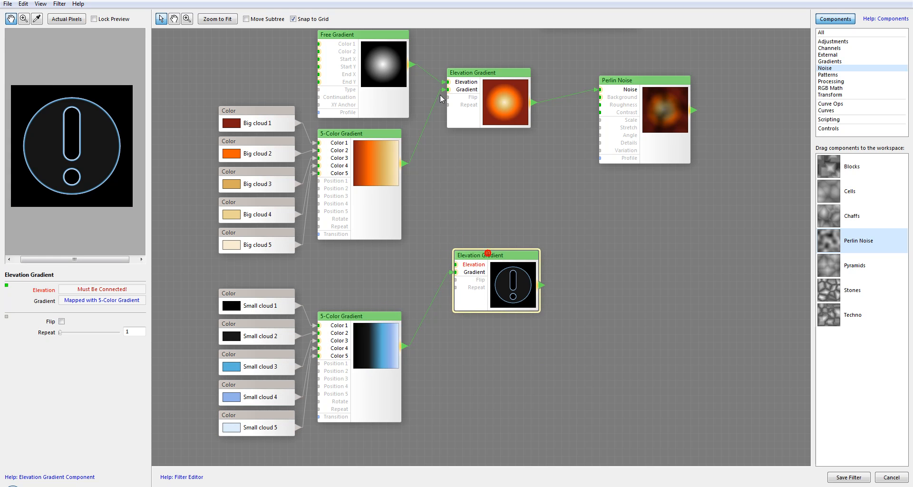
left_click_drag(427, 162, 455, 264)
Rearrange the Free Gradient, lower 5-Color Gradient and lower Elevation Gradient nodes into a tidier layout.
left_click_drag(352, 34, 329, 34)
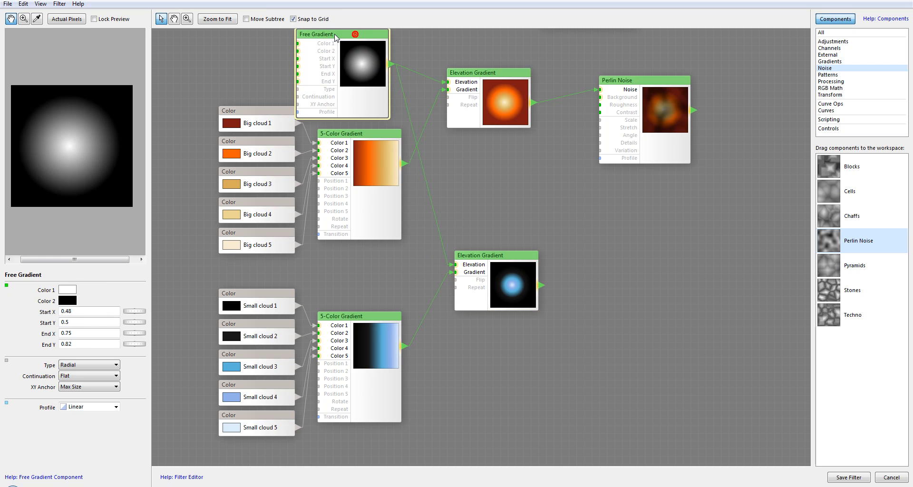
left_click_drag(497, 268, 464, 260)
left_click_drag(355, 316, 354, 293)
left_click_drag(477, 251, 487, 279)
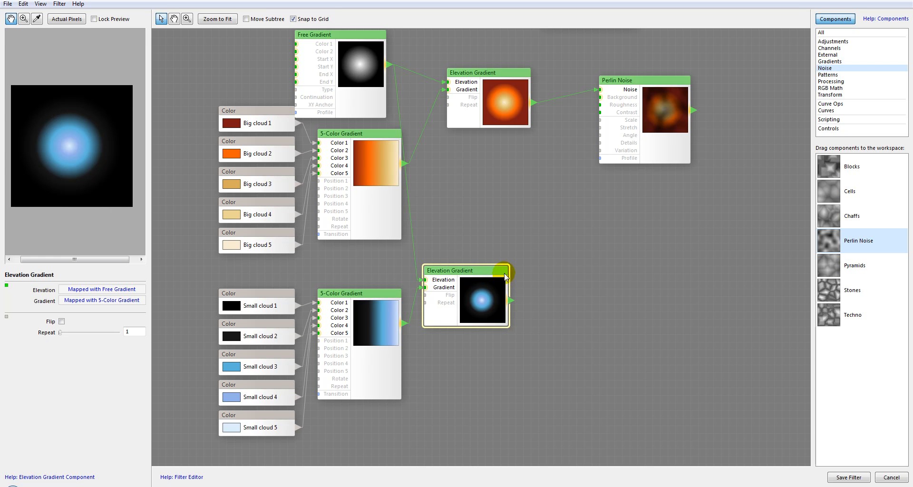
Add a Noise Distortion component and feed the lower Elevation Gradient's output into its Source input.
left_click(830, 88)
left_click(834, 95)
left_click(832, 82)
scroll(903, 203, "down", 1)
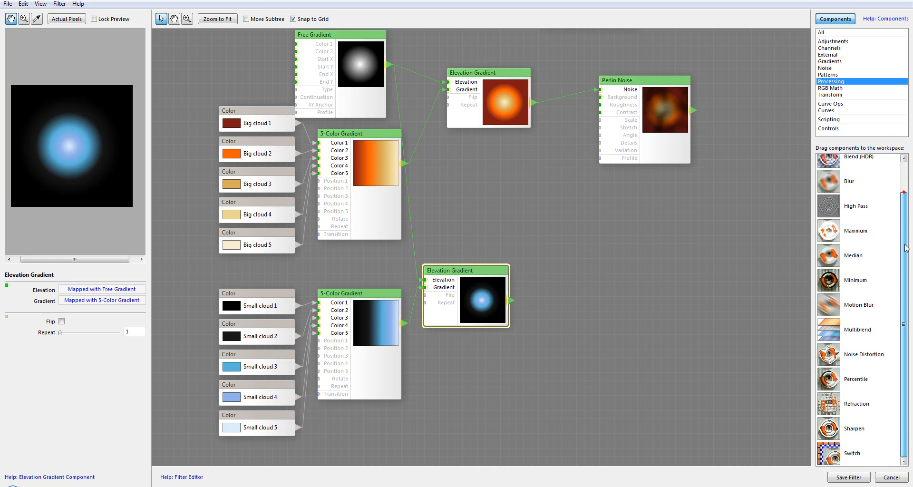
left_click_drag(829, 351, 601, 262)
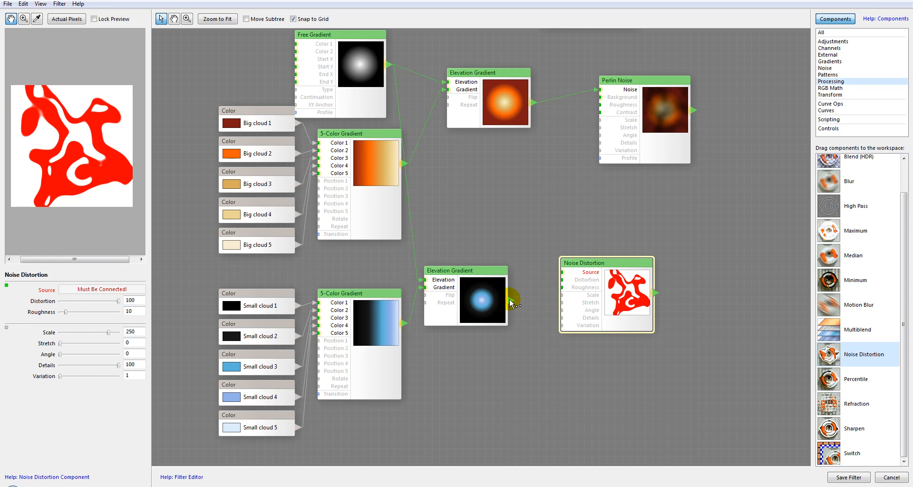
left_click_drag(511, 302, 563, 273)
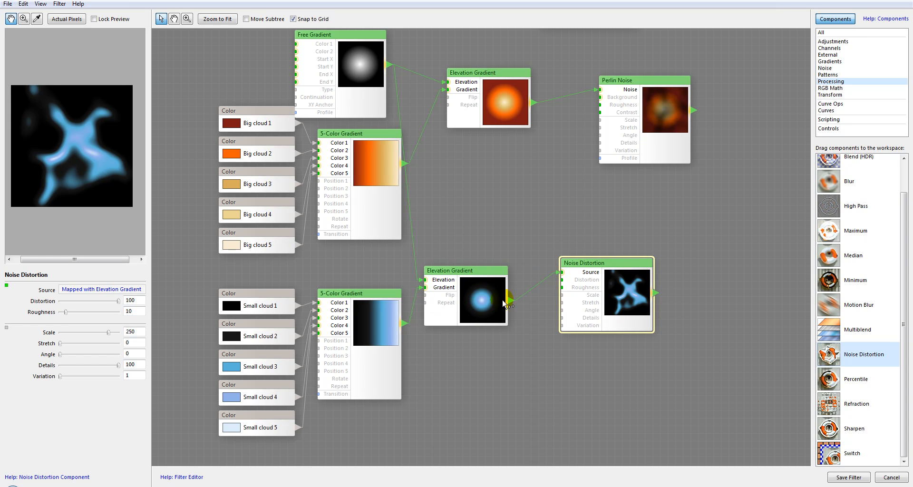
Add a Slider control and connect it to the Noise Distortion's Distortion input.
left_click_drag(483, 273, 483, 251)
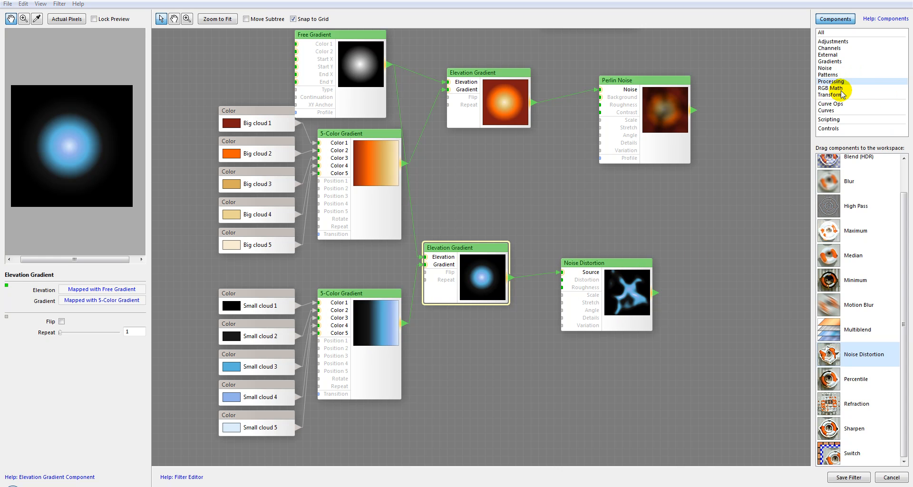
left_click(830, 121)
left_click(839, 129)
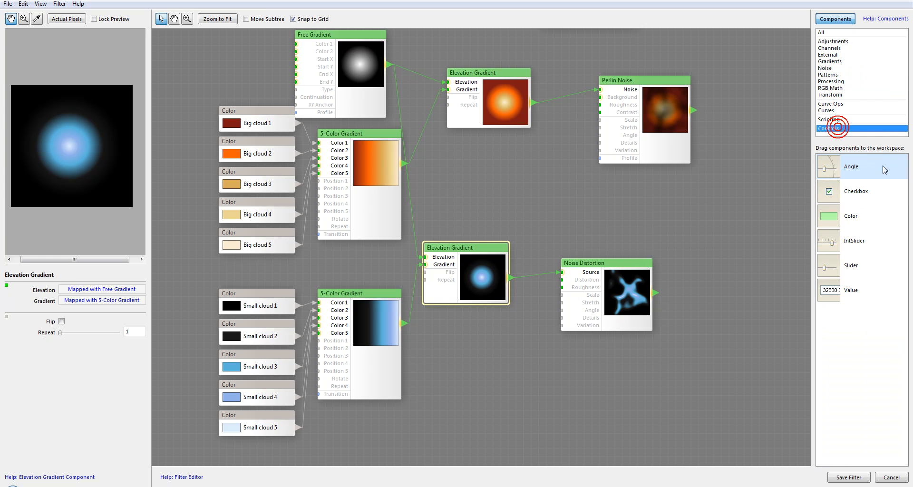
left_click_drag(830, 265, 518, 343)
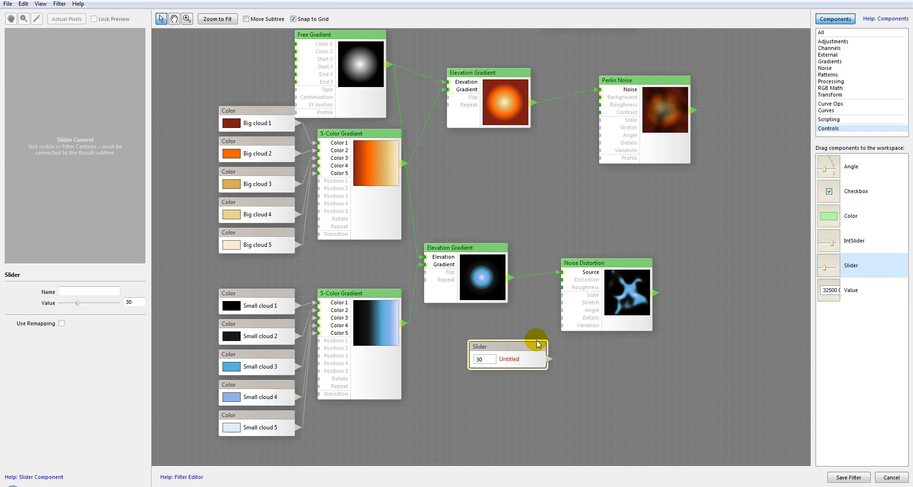
left_click_drag(550, 360, 560, 281)
left_click_drag(515, 346, 477, 331)
Add an Angle control connected to the Noise Distortion's Angle input, discarding an extra slider.
left_click_drag(834, 265, 467, 377)
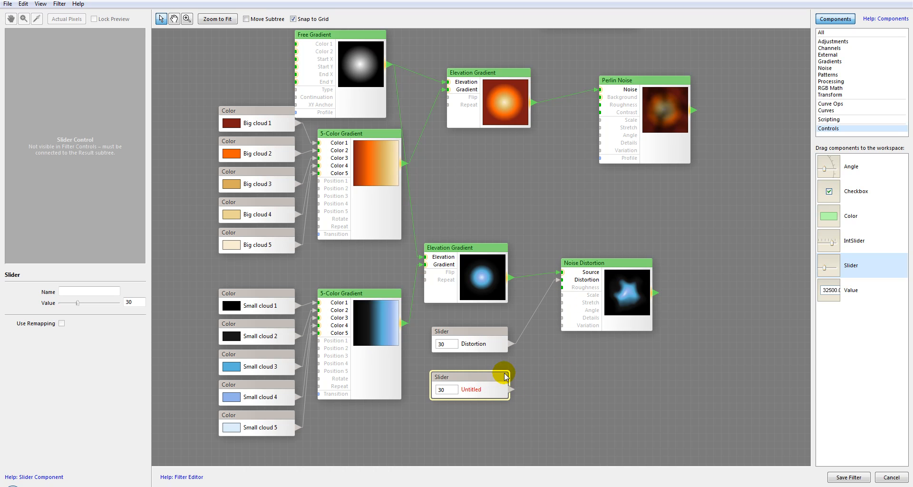
key("Delete")
left_click_drag(831, 171, 560, 310)
left_click(636, 259)
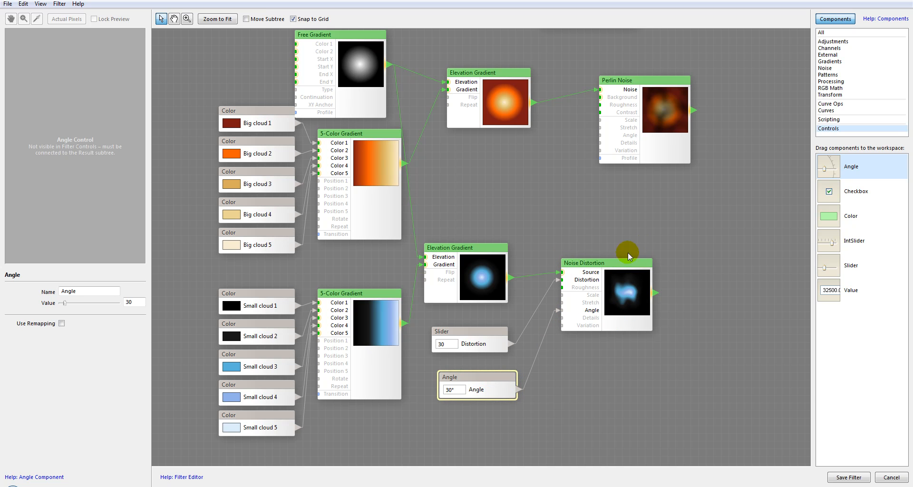
Rename the Distortion slider Small cloud shape and set its value to 46.
left_click(485, 334)
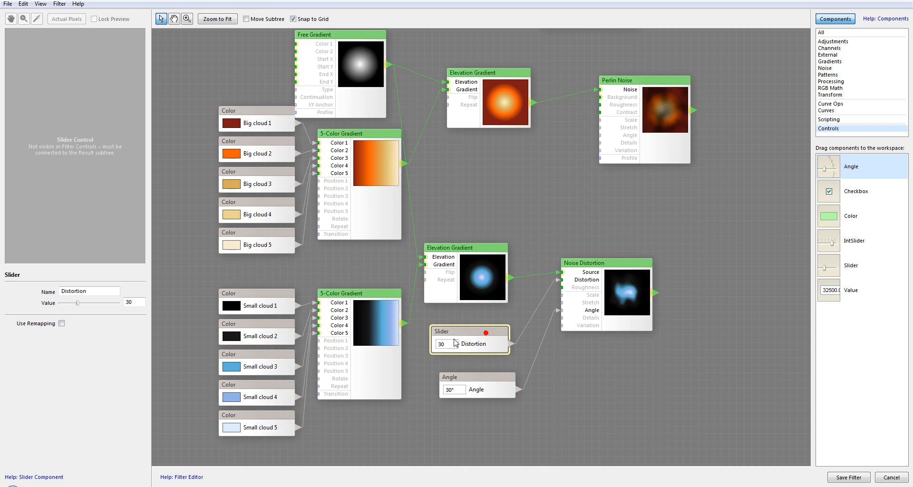
left_click(113, 291)
double_click(114, 290)
type("Small cloud shape")
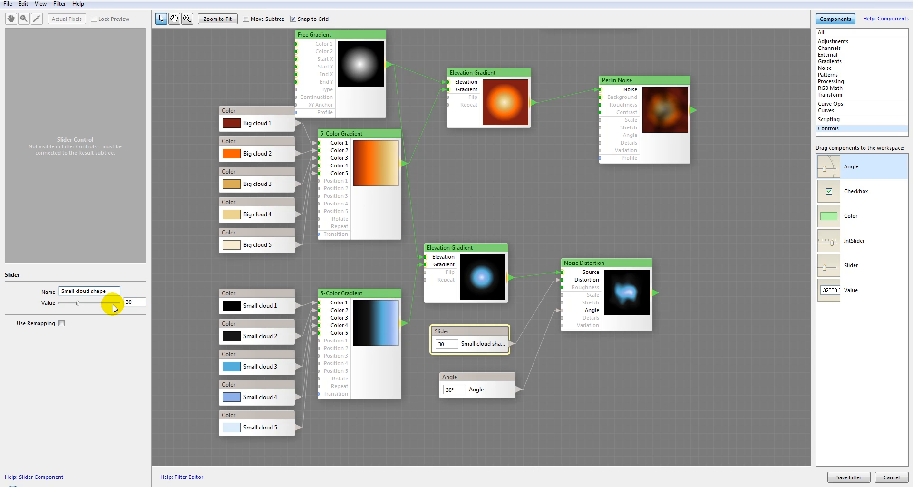
left_click_drag(77, 303, 85, 303)
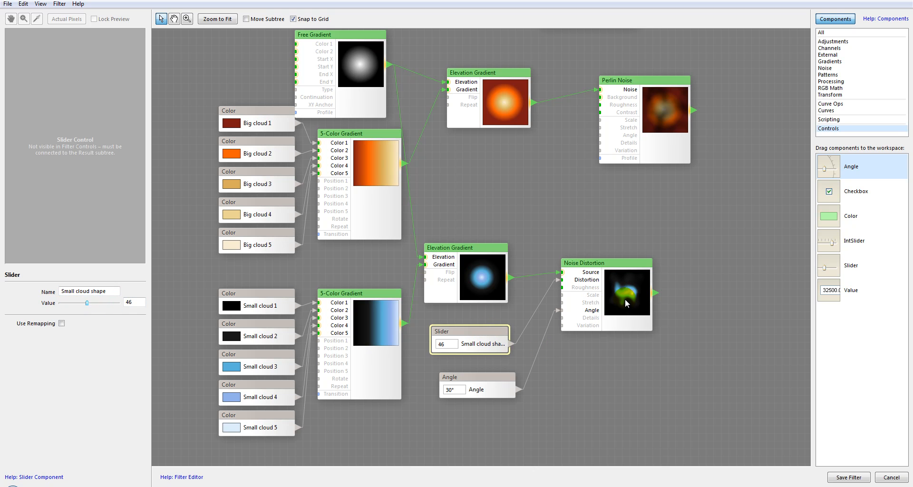
Rename the Angle control Small cloud angle and set its value to 0.
left_click(488, 375)
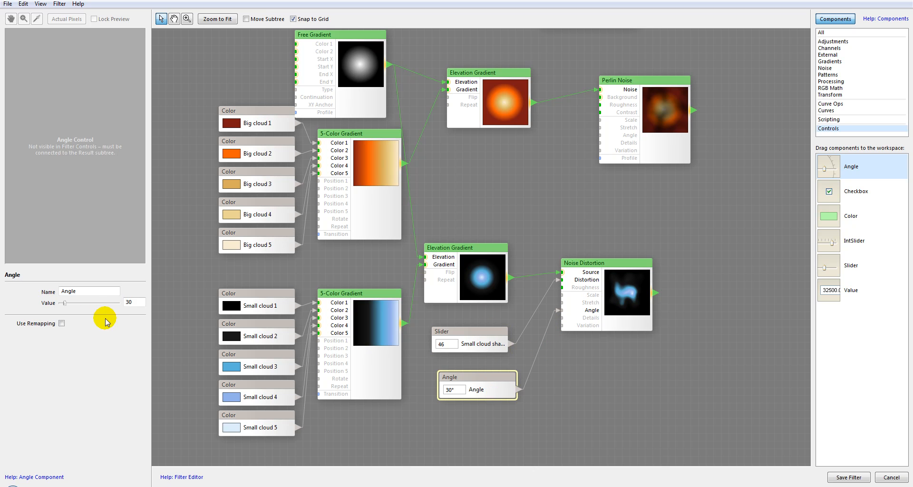
double_click(98, 291)
type("Small cloud a")
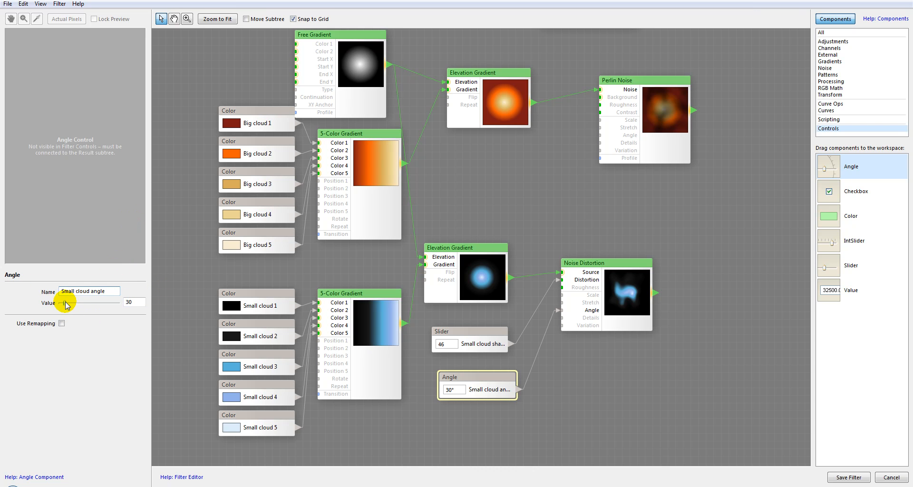
left_click_drag(66, 303, 48, 303)
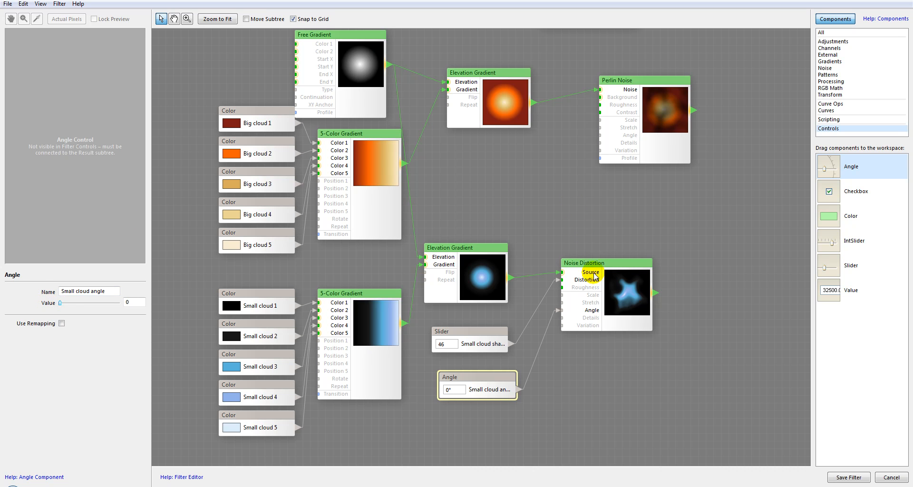
Set the Noise Distortion's Roughness to 72 and Scale to 258.
left_click(622, 295)
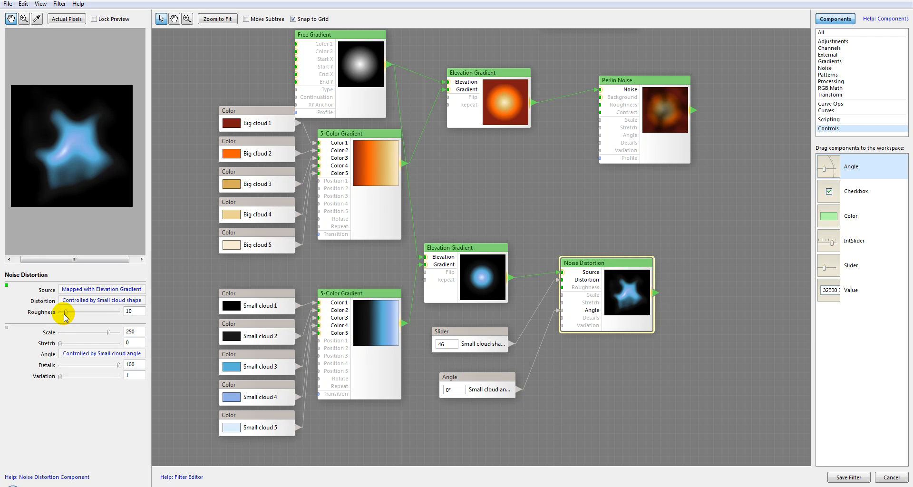
left_click_drag(65, 314, 102, 314)
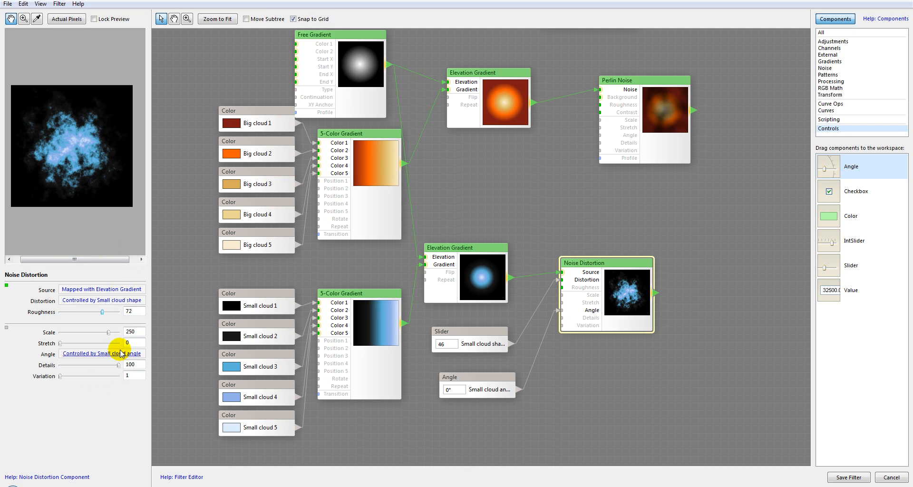
left_click_drag(108, 333, 112, 333)
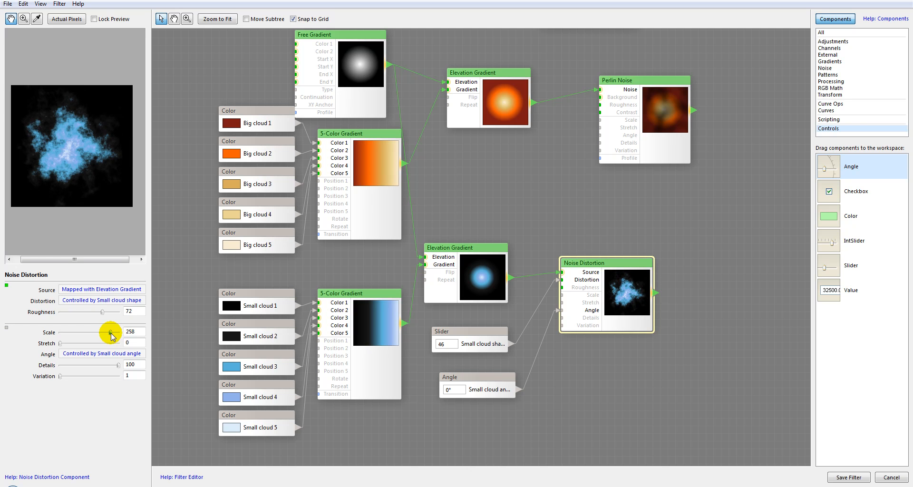
Set the Noise Distortion's Scale to 261 and Roughness to 79.
left_click_drag(111, 333, 111, 333)
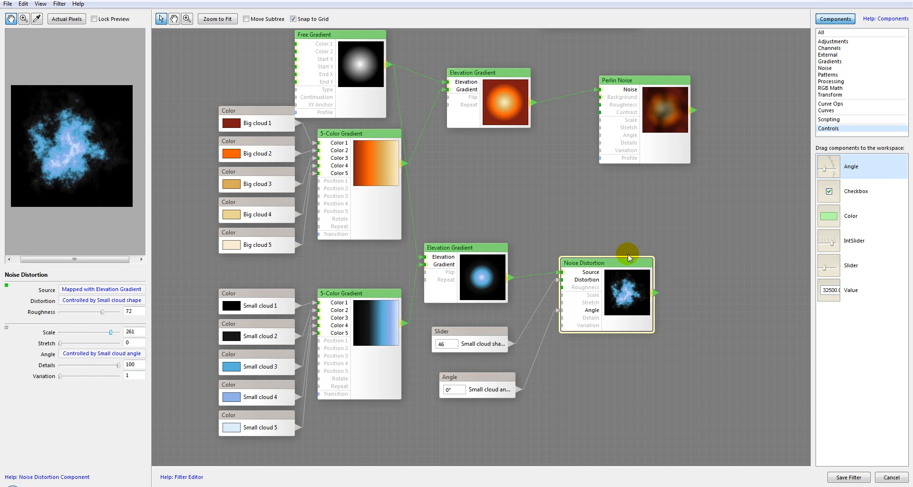
left_click_drag(611, 262, 604, 269)
left_click_drag(102, 312, 108, 312)
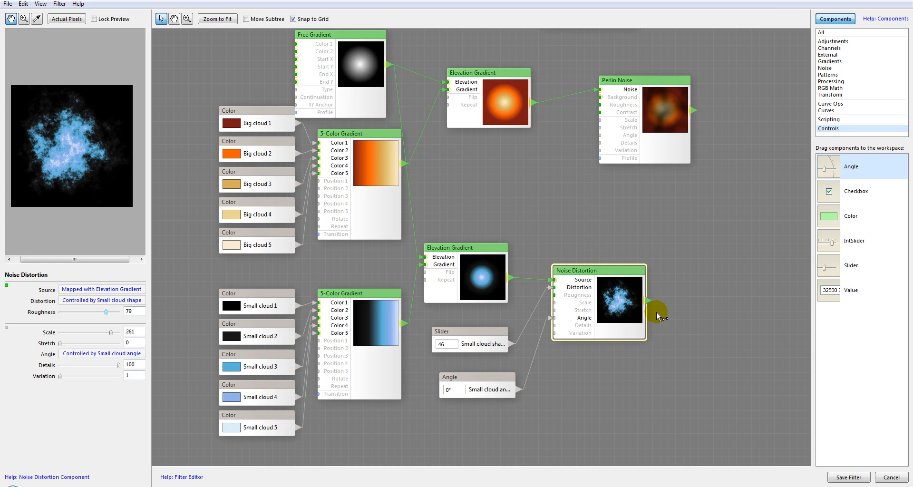
Connect the Noise Distortion output to the Perlin Noise's Background input and rearrange both nodes.
left_click_drag(648, 300, 601, 97)
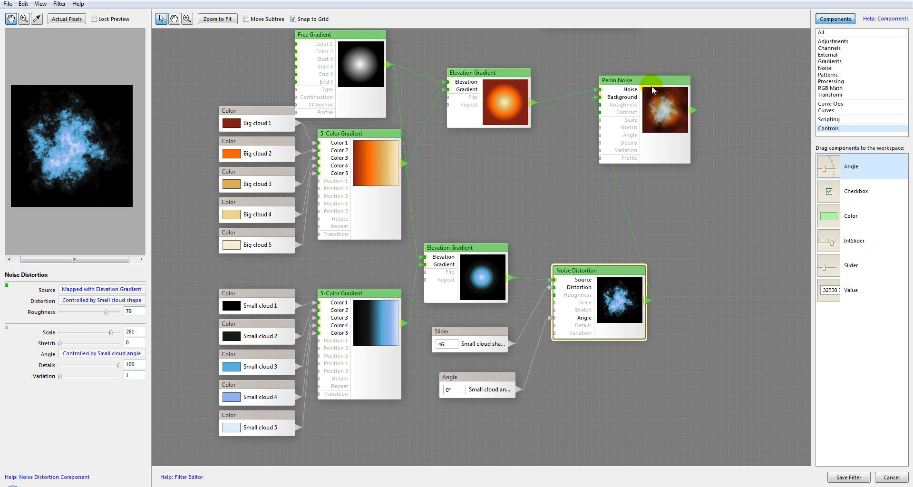
left_click_drag(651, 86, 667, 86)
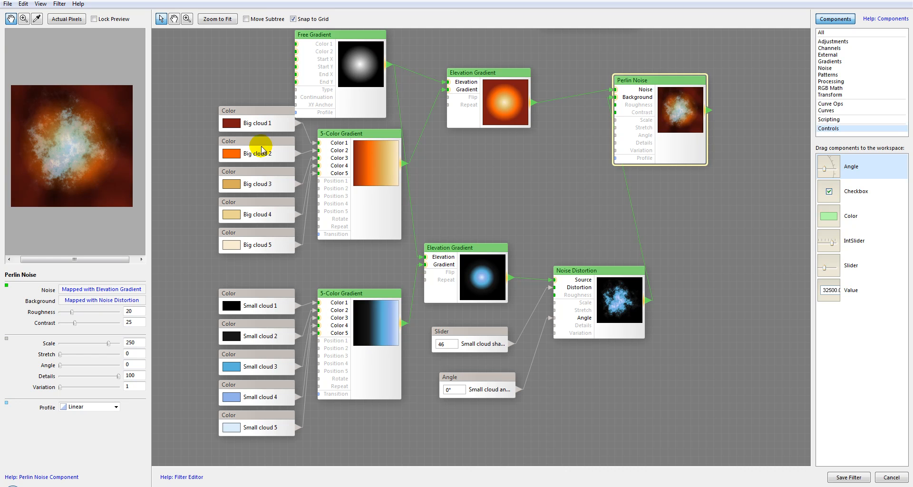
left_click_drag(614, 274, 574, 243)
left_click_drag(659, 90, 672, 106)
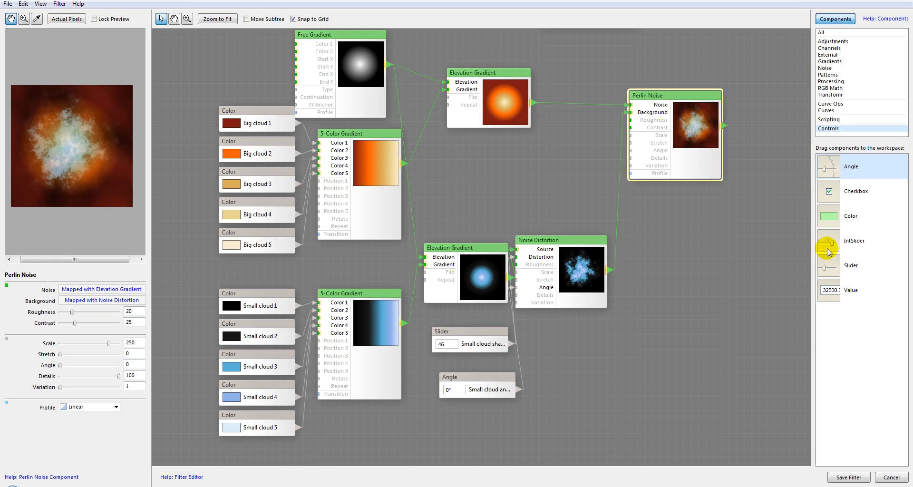
Add two Slider controls and connect them to the Perlin Noise's Roughness and Scale inputs.
left_click_drag(828, 266, 559, 145)
left_click_drag(563, 182, 558, 197)
left_click_drag(564, 161, 630, 120)
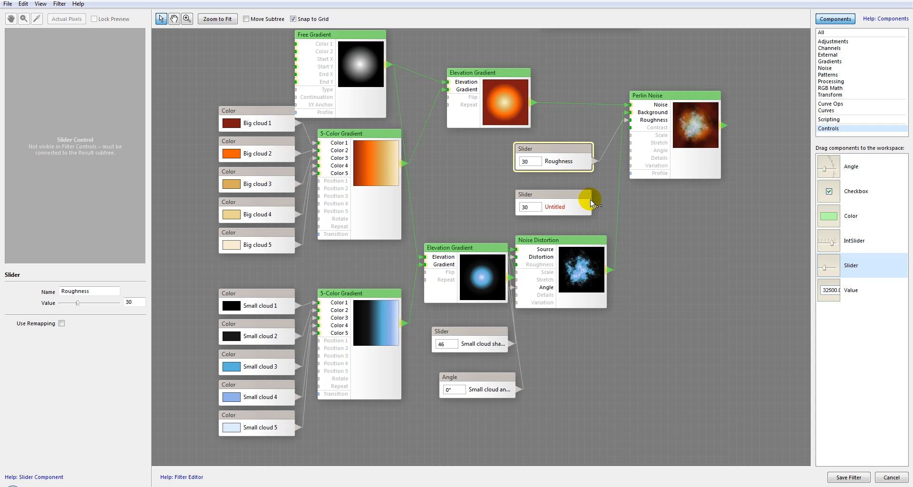
left_click_drag(597, 209, 634, 139)
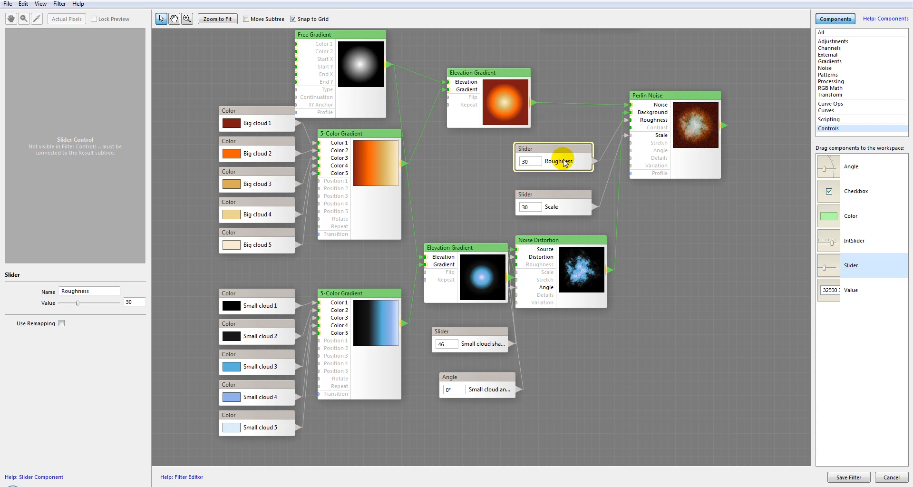
Rename the Roughness slider Clouds details.
left_click(97, 290)
double_click(97, 290)
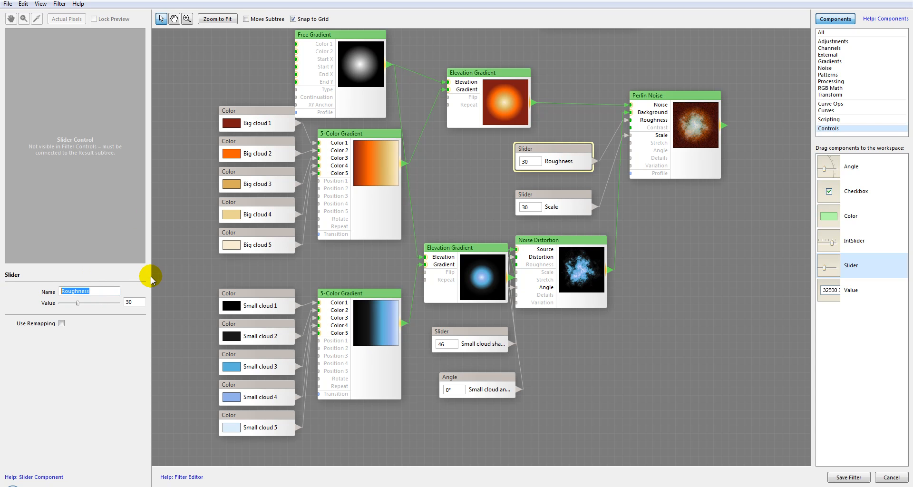
type("Clouds")
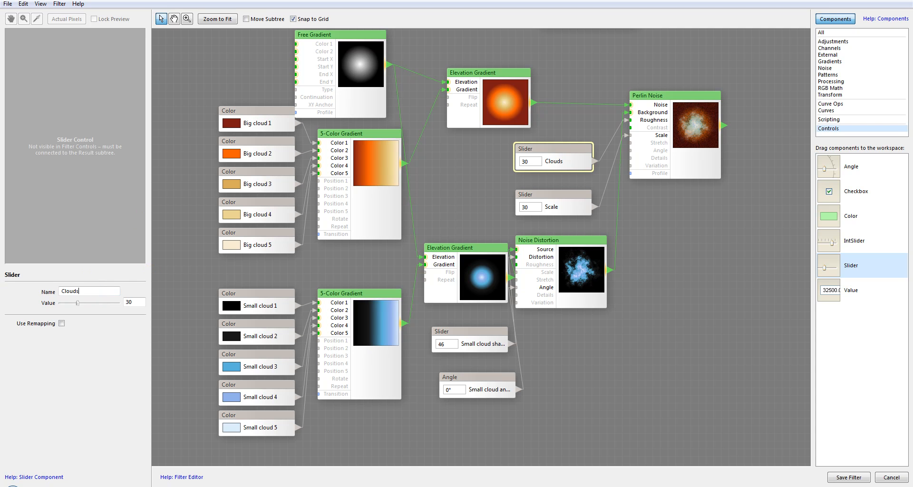
type(" details")
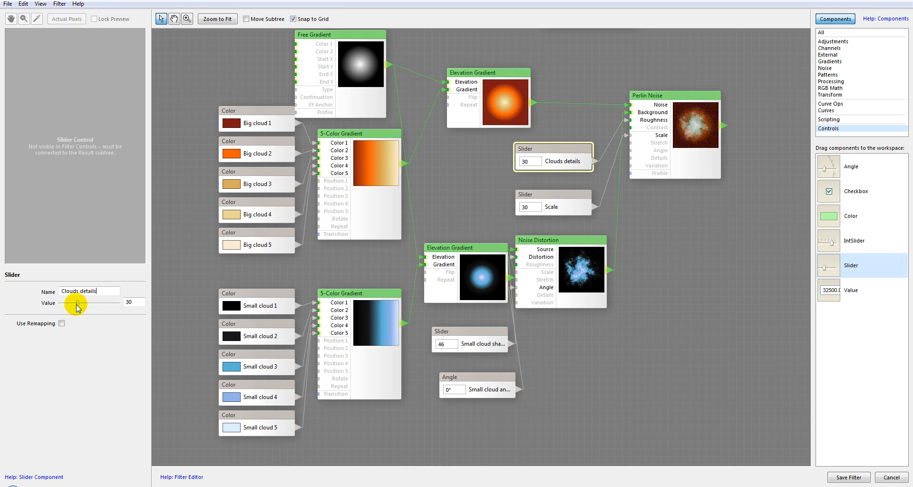
Adjust the Clouds details slider value to 54, comparing the Perlin Noise preview between tries.
left_click_drag(78, 303, 91, 304)
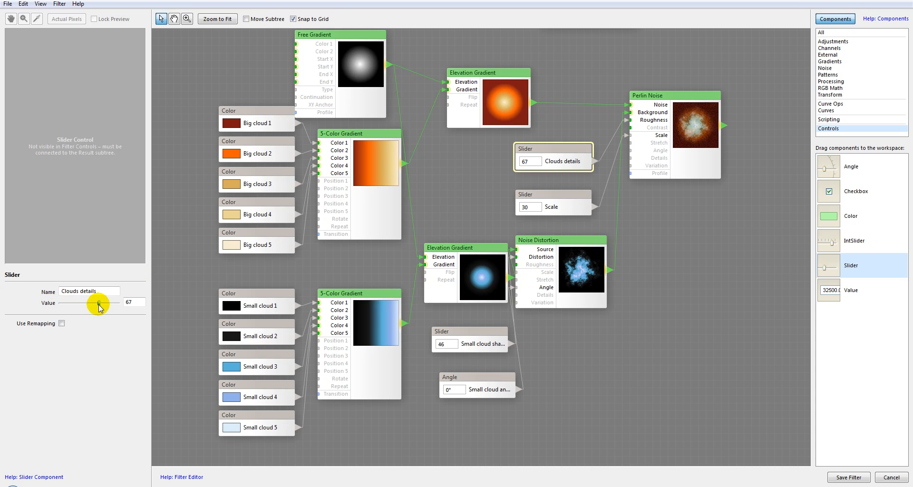
left_click(698, 129)
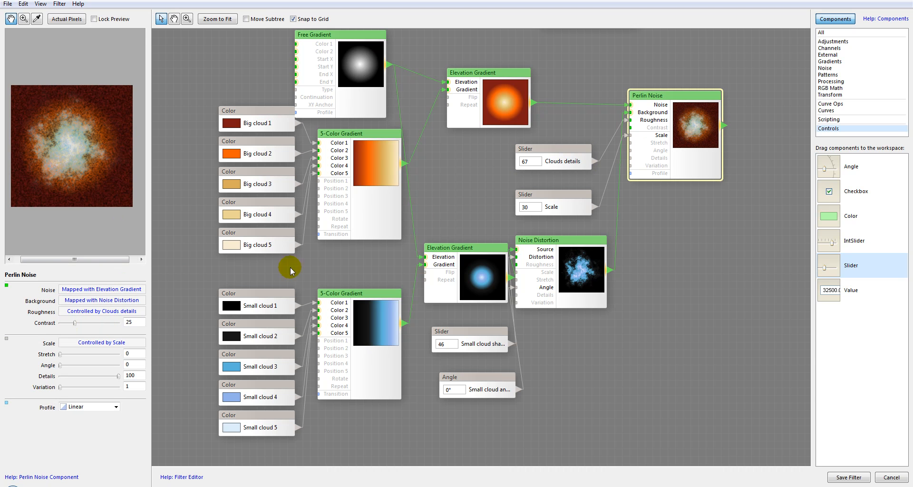
left_click(561, 160)
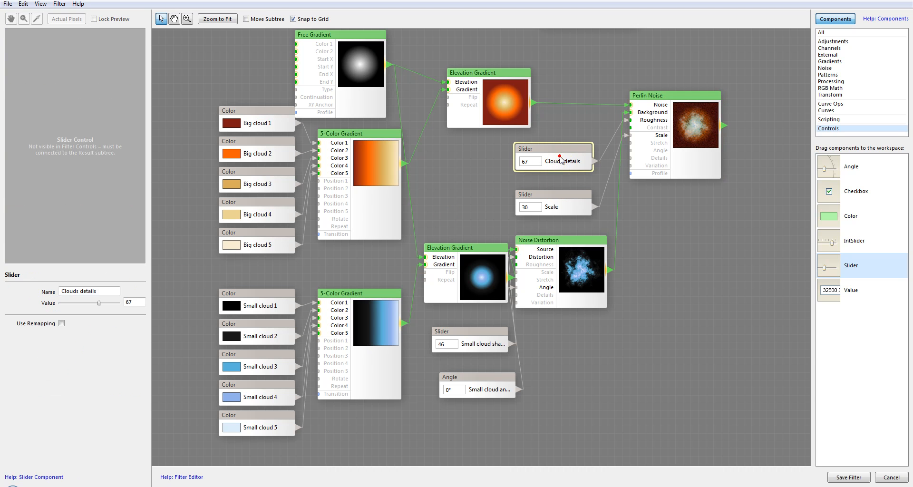
left_click_drag(99, 303, 89, 305)
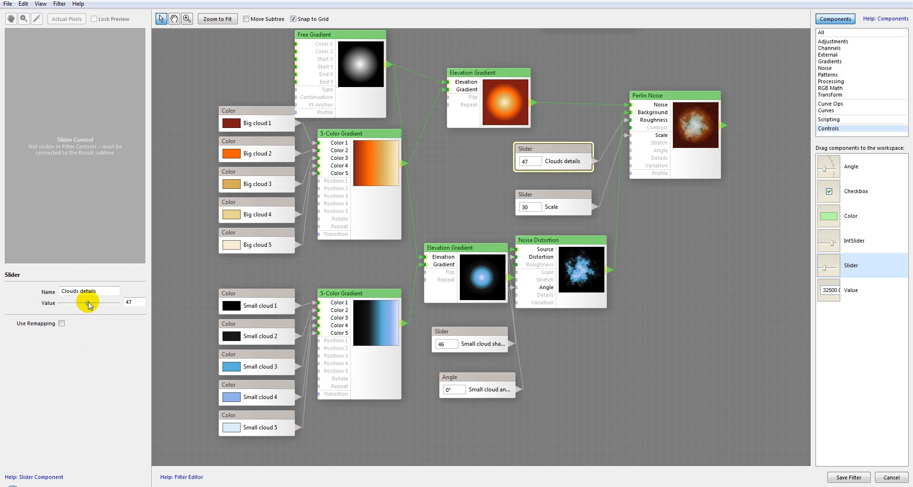
left_click(680, 125)
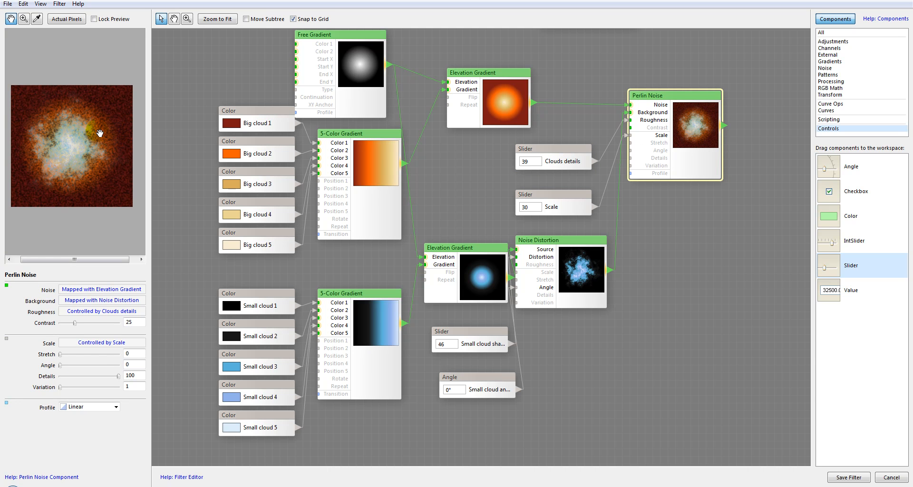
left_click(567, 151)
left_click_drag(88, 305, 80, 309)
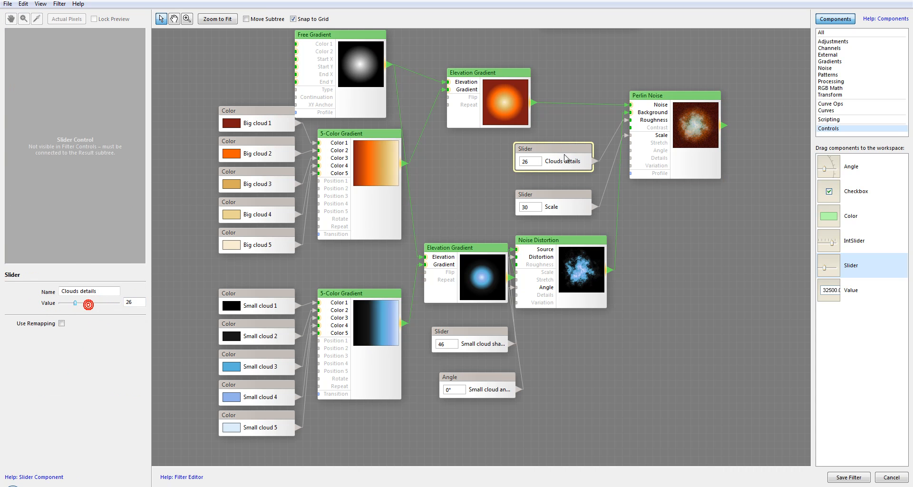
left_click(678, 119)
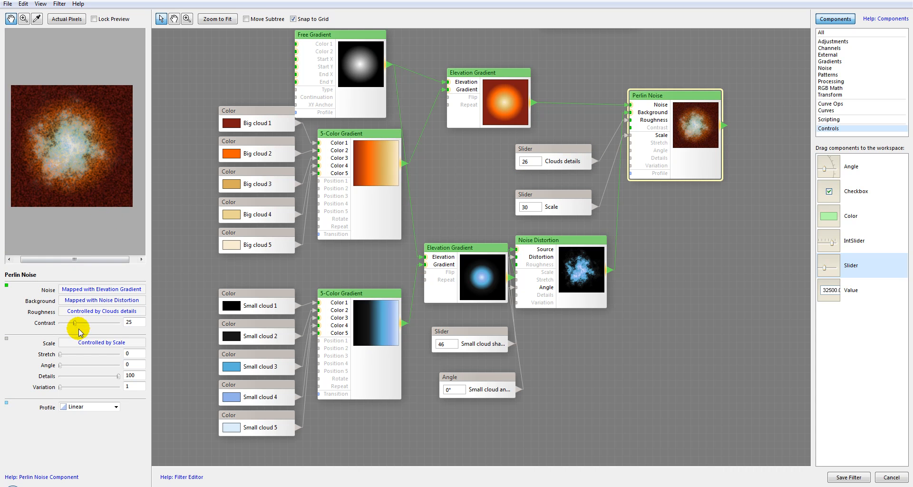
left_click(538, 148)
left_click_drag(76, 303, 91, 306)
Rename the Scale slider Density and set its value to 63.
left_click(569, 195)
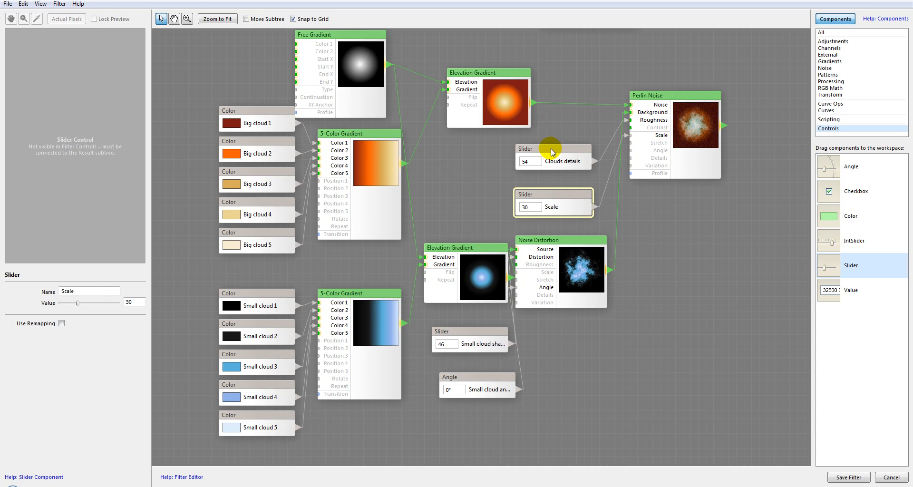
left_click(98, 289)
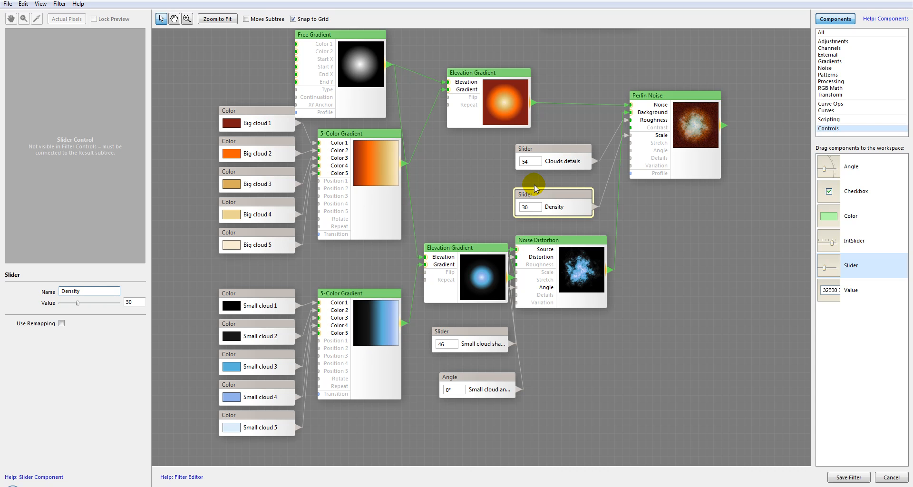
left_click(680, 130)
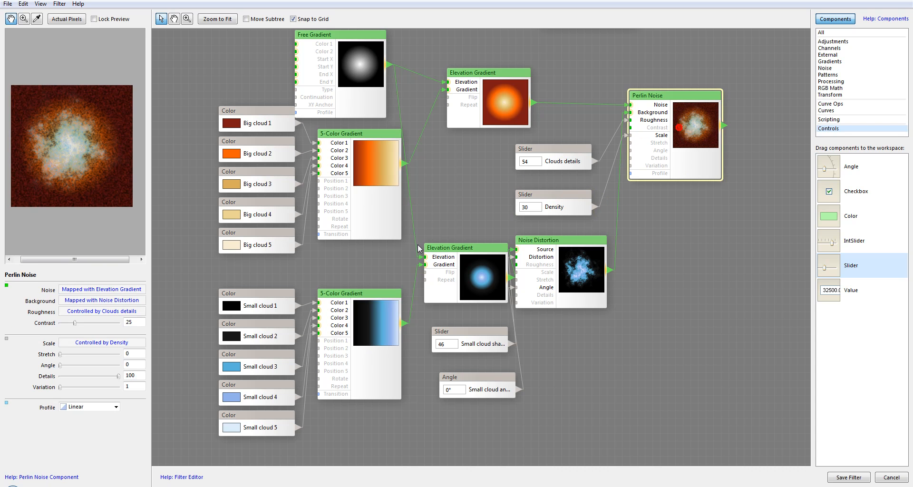
left_click(572, 211)
left_click_drag(85, 303, 103, 304)
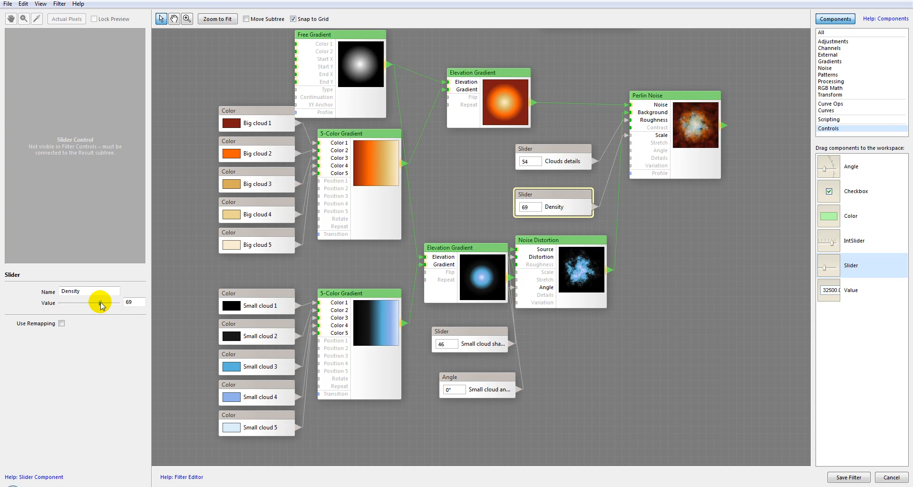
left_click_drag(99, 305, 98, 304)
left_click(700, 118)
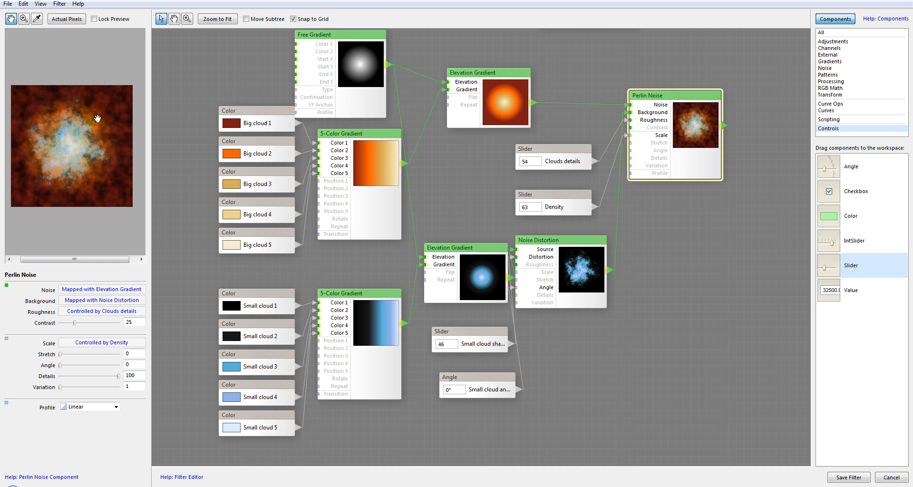
Set the big cloud 5-Color Gradient's Position 2 to 45, Position 3 to 68 and Position 4 to 85.
scroll(74, 155, "up", 3)
scroll(74, 155, "down", 2)
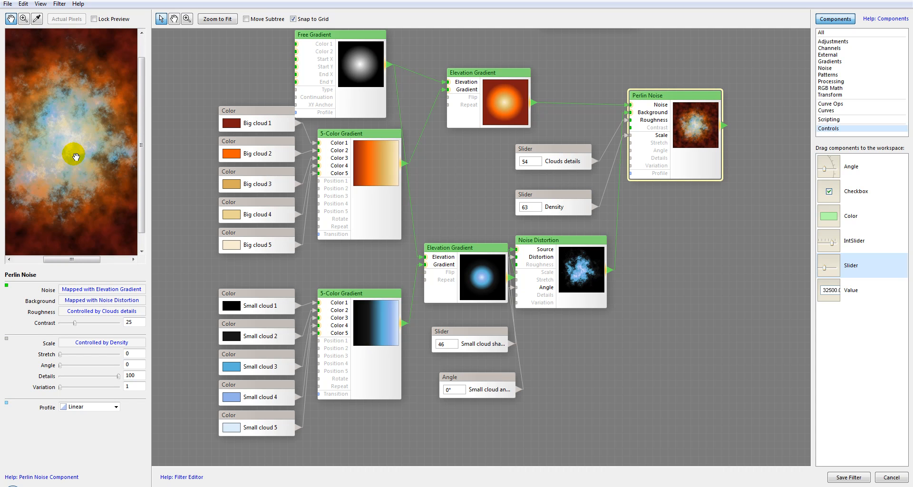
left_click_drag(56, 122, 0, 112)
left_click_drag(81, 138, 123, 162)
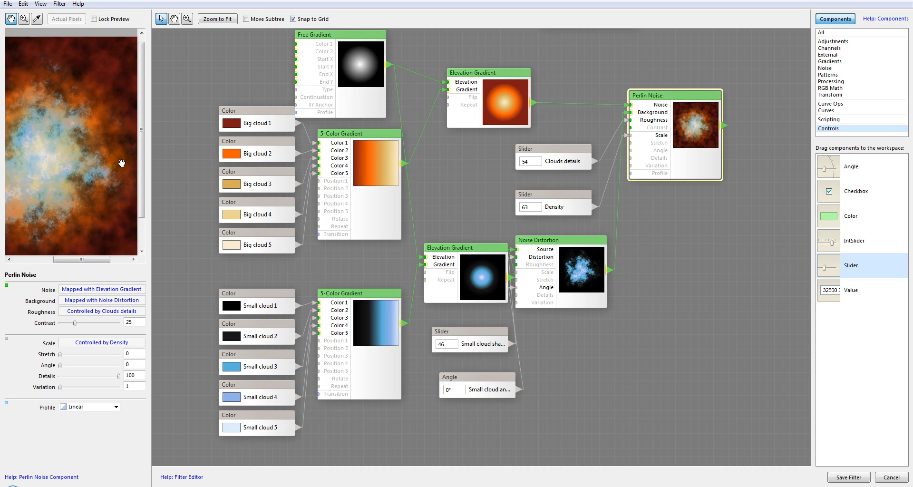
scroll(107, 156, "down", 1)
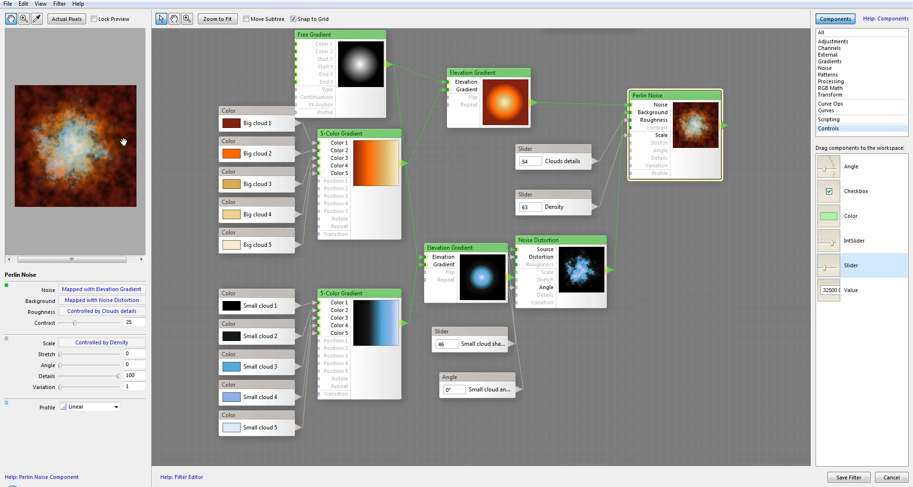
left_click(378, 164)
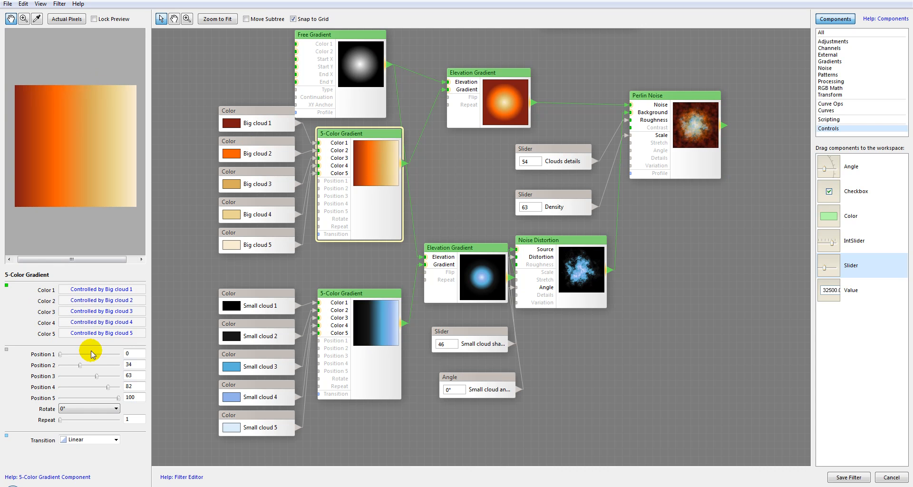
left_click_drag(79, 365, 87, 365)
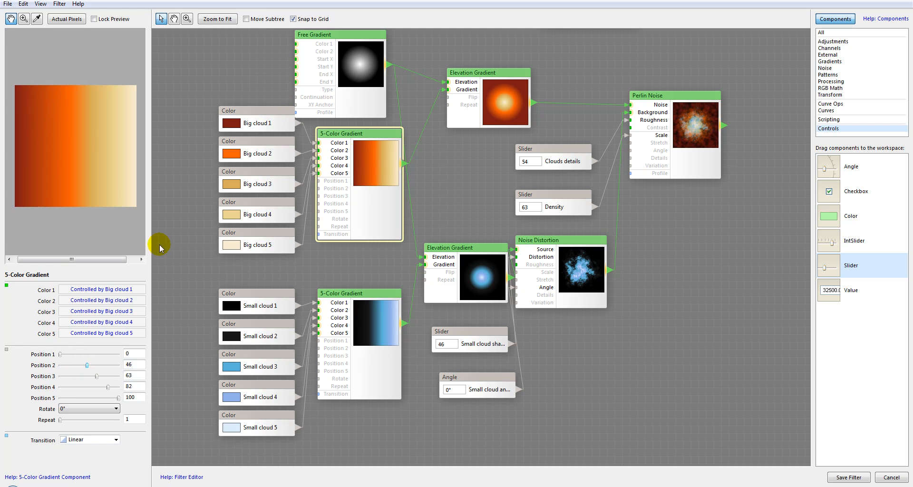
left_click(62, 355)
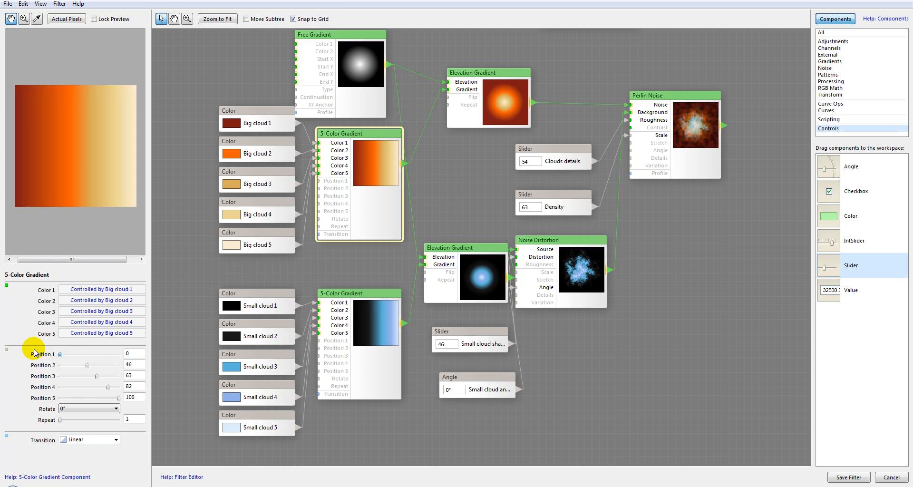
left_click(692, 121)
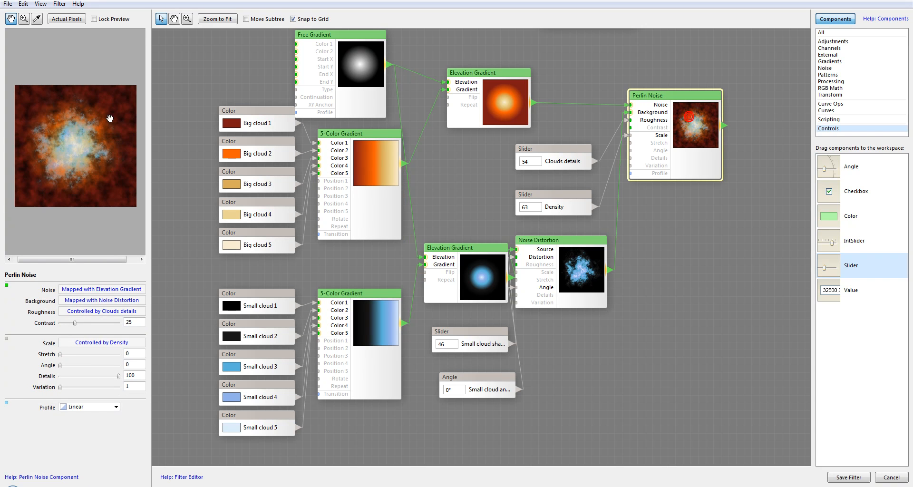
left_click(364, 163)
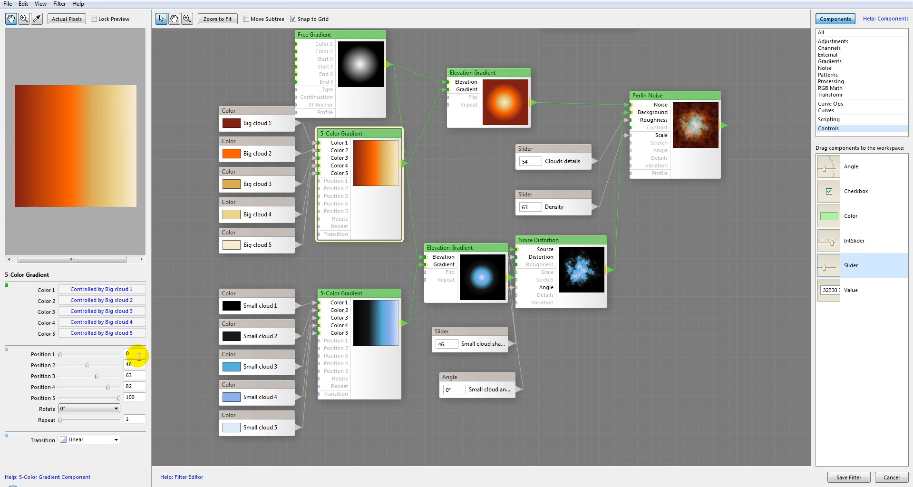
mouse_move(97, 376)
left_mouse_down()
mouse_move(111, 388)
mouse_move(87, 367)
left_mouse_up()
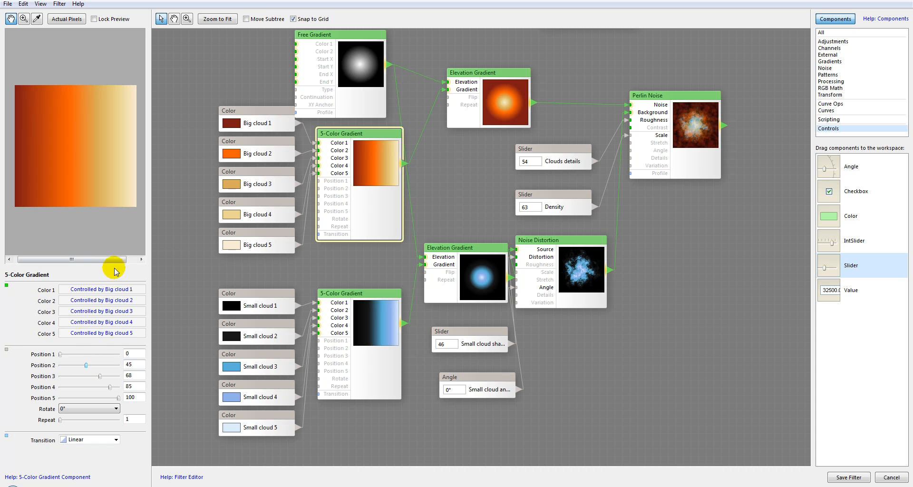
Darken the Big cloud 2 color to RGB 209.53, 82.34, 6.50.
left_click(245, 147)
left_click(70, 305)
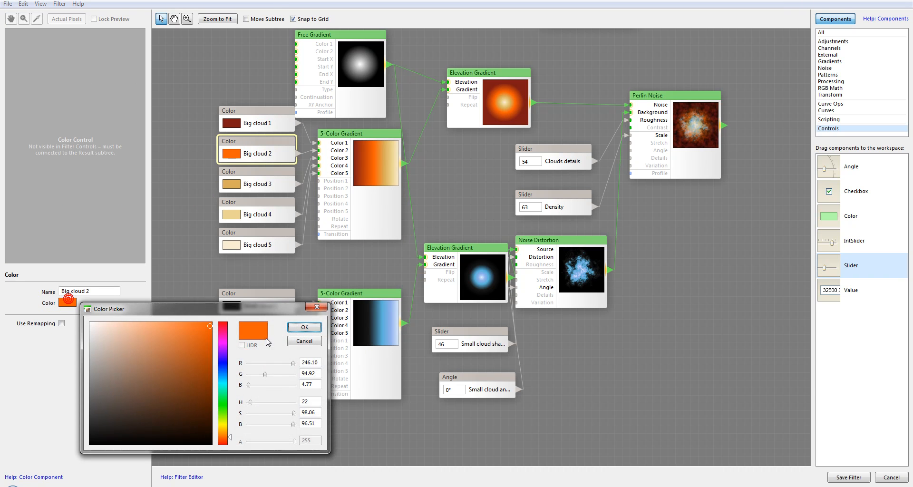
left_click(208, 341)
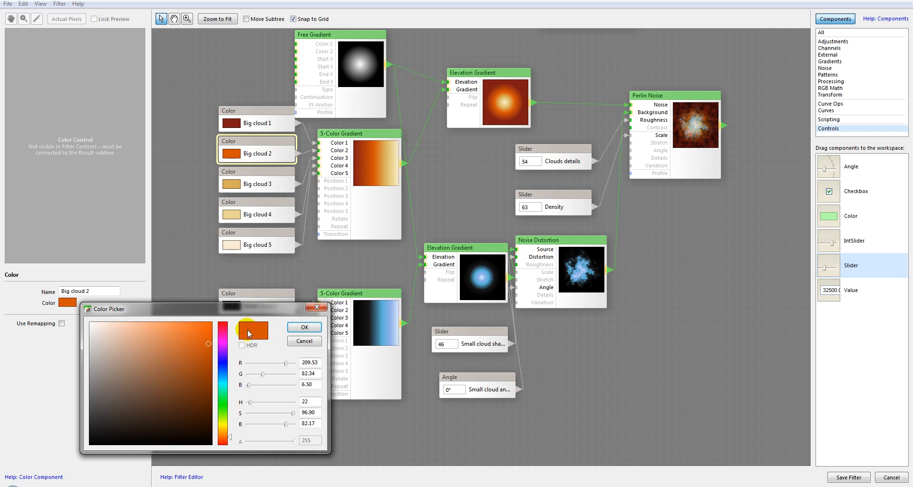
left_click(304, 328)
left_click(504, 104)
left_click(681, 136)
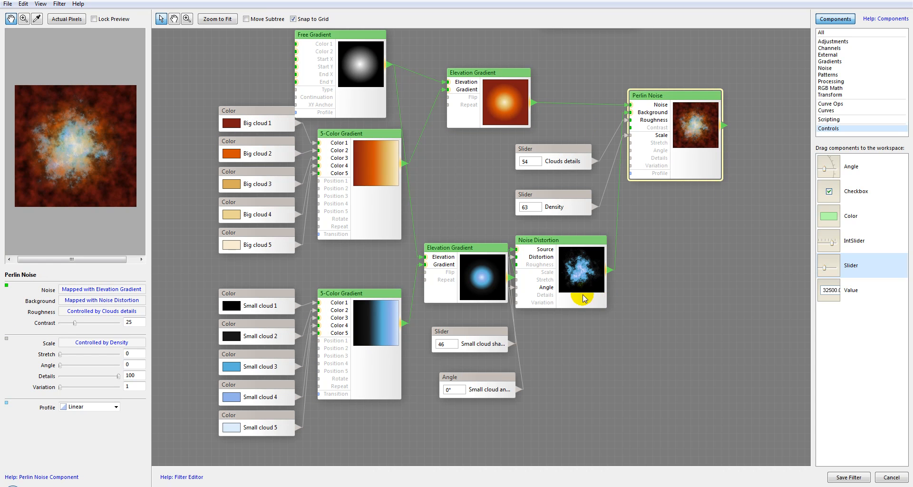
Nudge the cloud Perlin Noise node slightly to the right in the workspace.
left_click_drag(716, 213, 546, 297)
right_click(546, 297)
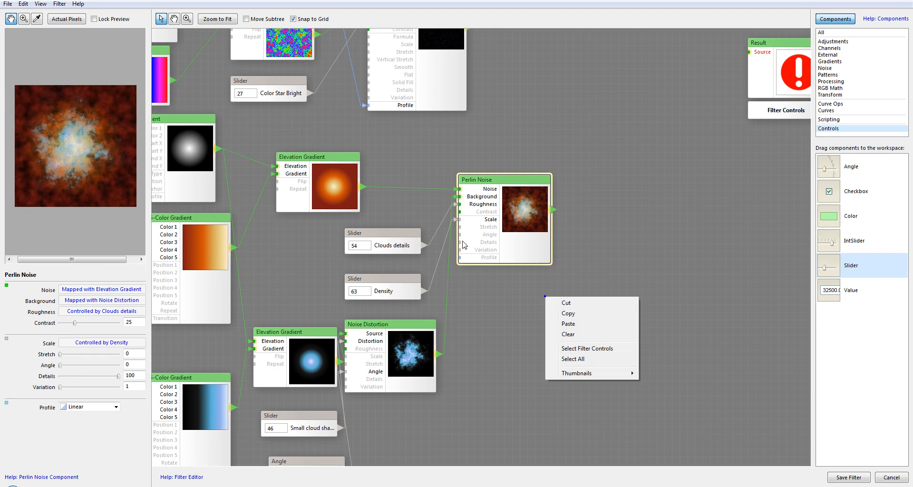
left_click(513, 206)
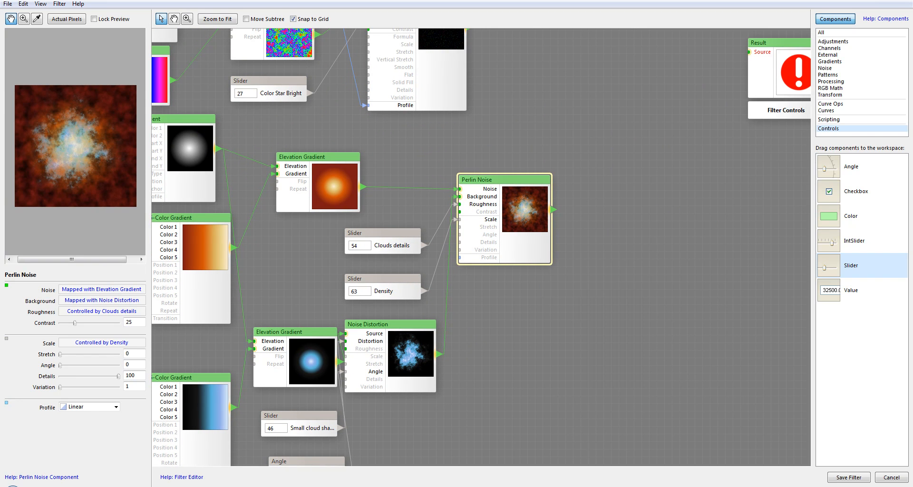
left_click_drag(501, 181, 523, 171)
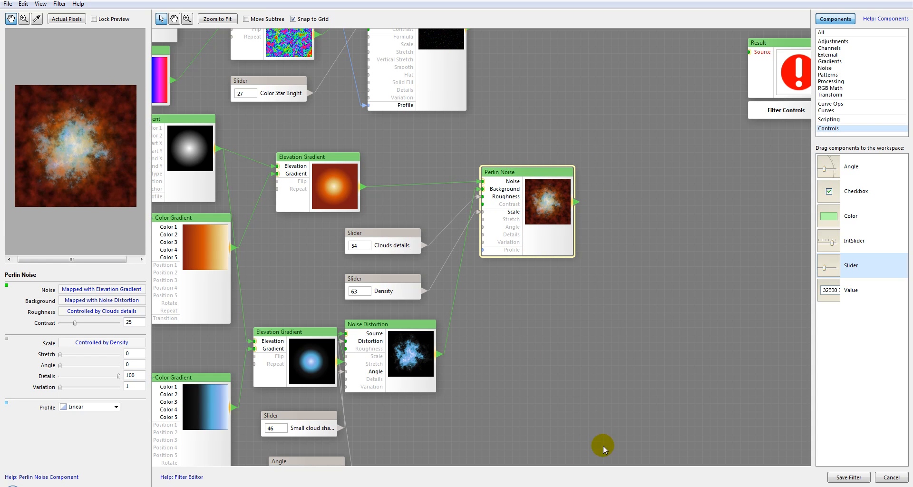
left_click(383, 160)
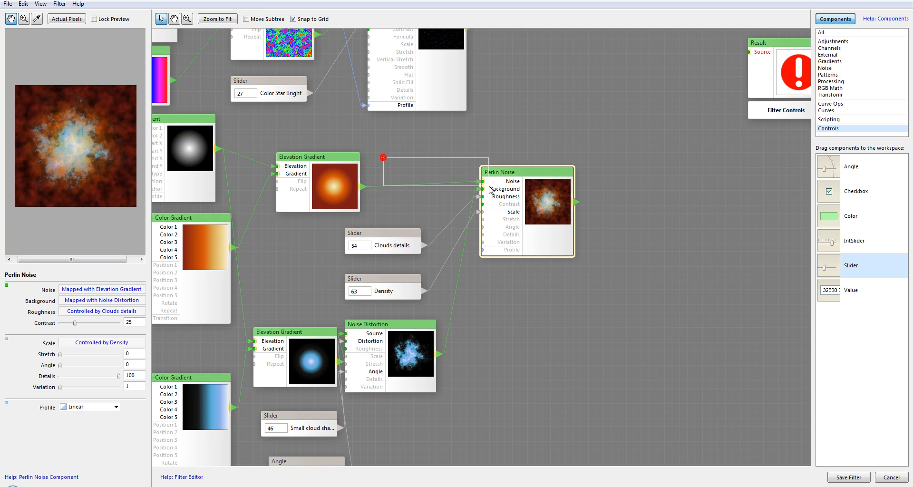
Duplicate the Bias node and connect the copy to the cloud Perlin Noise's Profile input.
left_click_drag(367, 152, 529, 257)
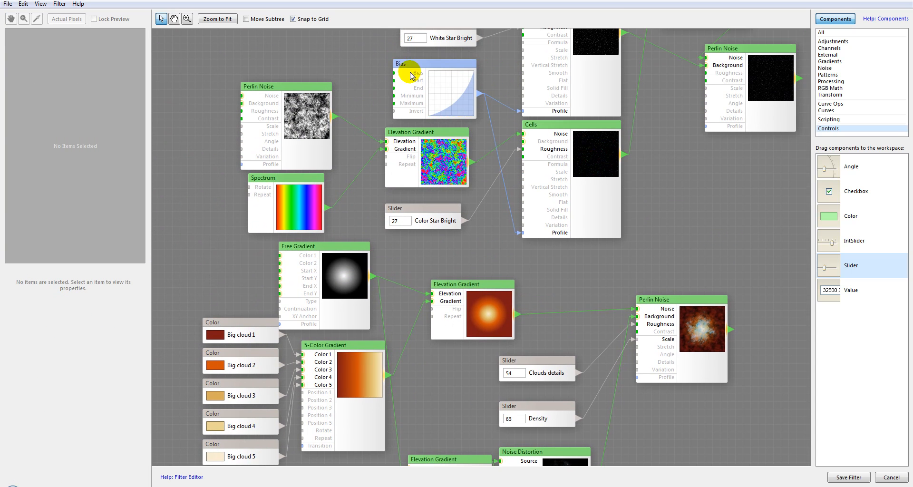
left_click(447, 85)
left_click_drag(612, 289, 506, 119)
left_click(555, 301)
key("ctrl+v")
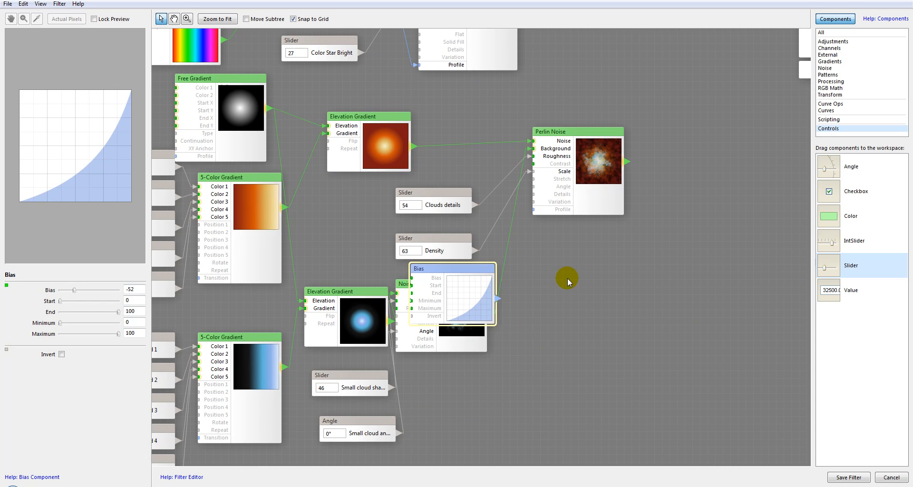
left_click_drag(473, 271, 530, 209)
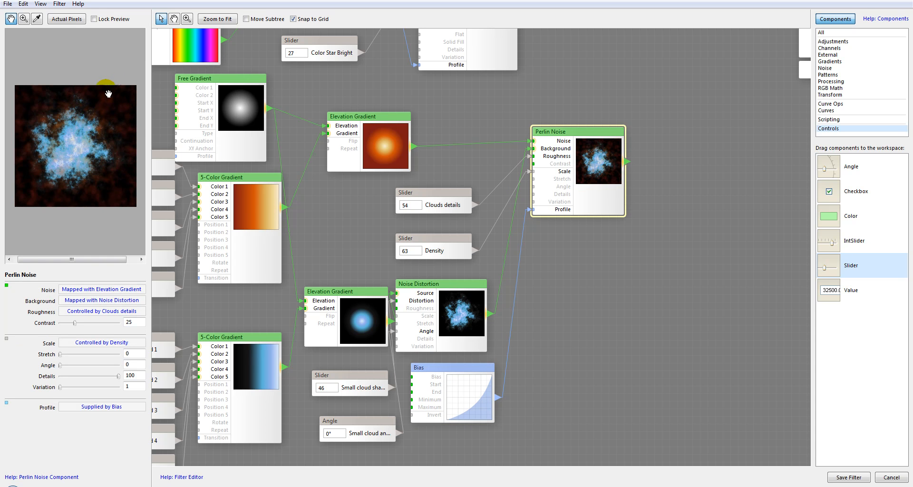
Set the new Bias node's Bias value to -22, comparing the Perlin Noise preview between tries.
left_click(469, 395)
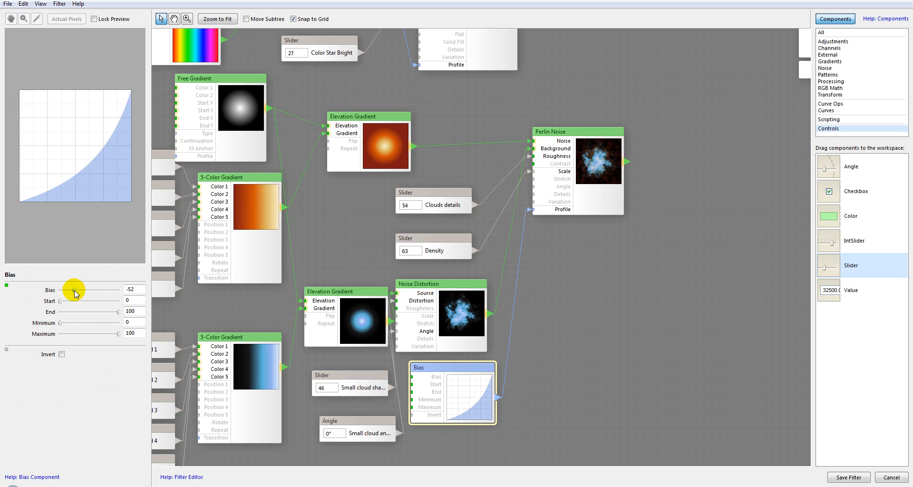
left_click_drag(74, 290, 84, 290)
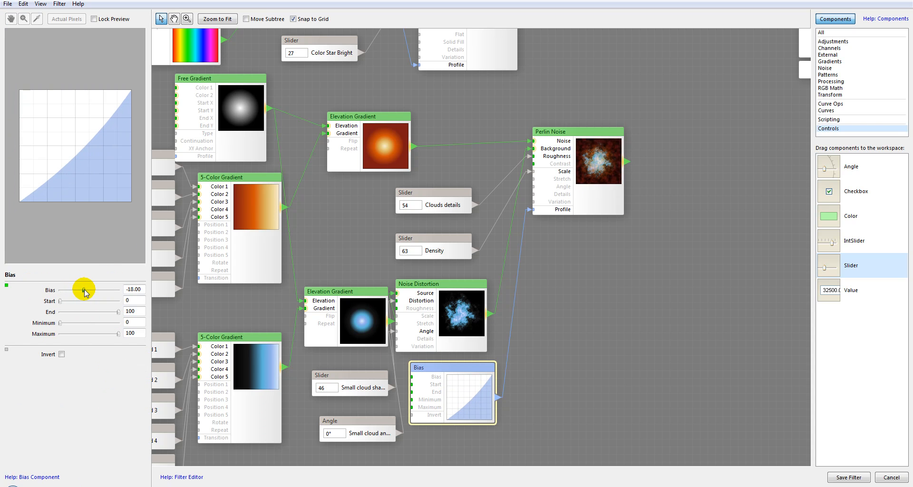
left_click(579, 164)
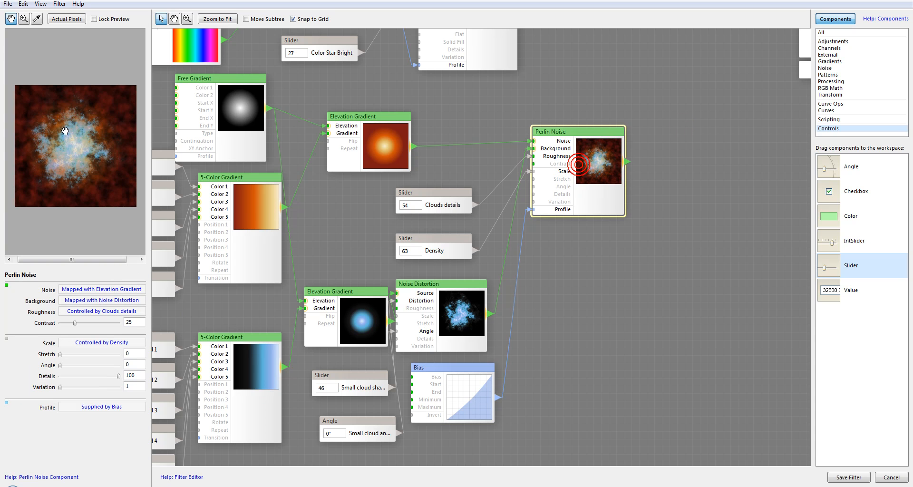
left_click(455, 369)
left_click_drag(85, 290, 83, 291)
left_click(610, 151)
left_click(456, 366)
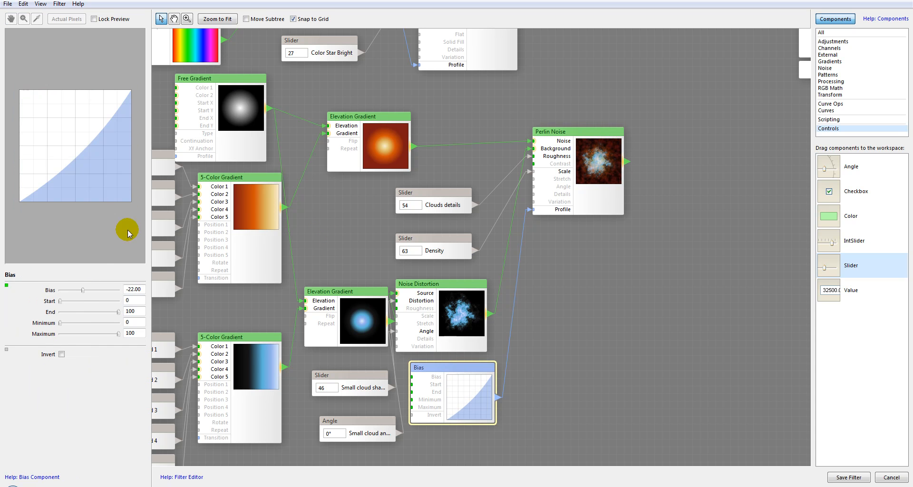
left_click_drag(79, 289, 79, 290)
left_click(587, 181)
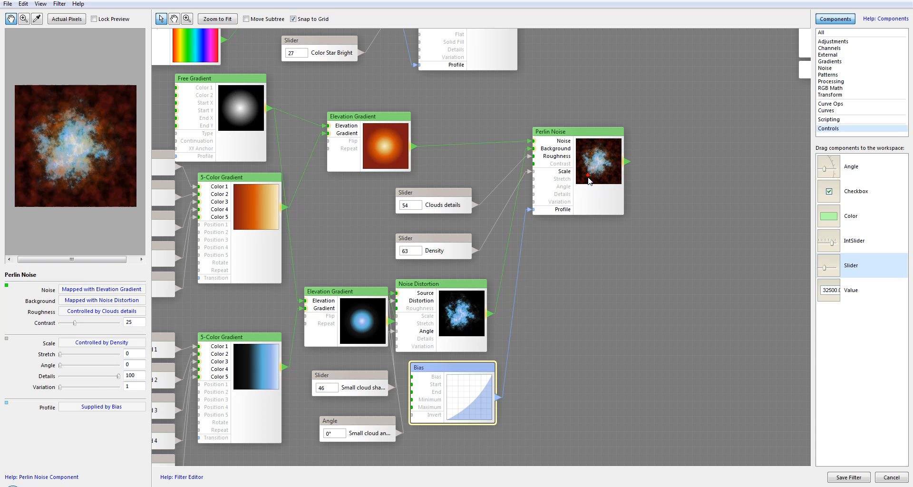
Move the Result node a little further right on the workspace.
left_click_drag(599, 154, 584, 138)
left_click_drag(664, 179, 533, 276)
right_click(533, 276)
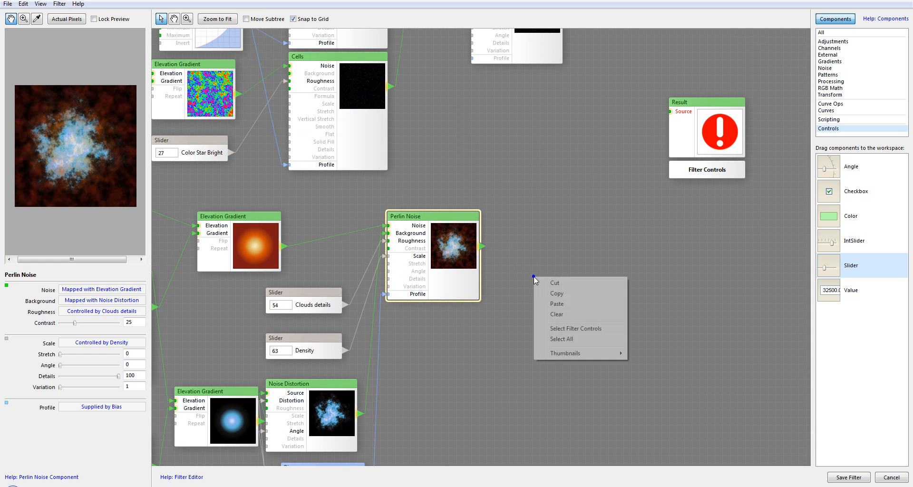
left_click_drag(524, 190, 544, 254)
left_click_drag(531, 46, 485, 85)
left_click_drag(459, 293, 496, 293)
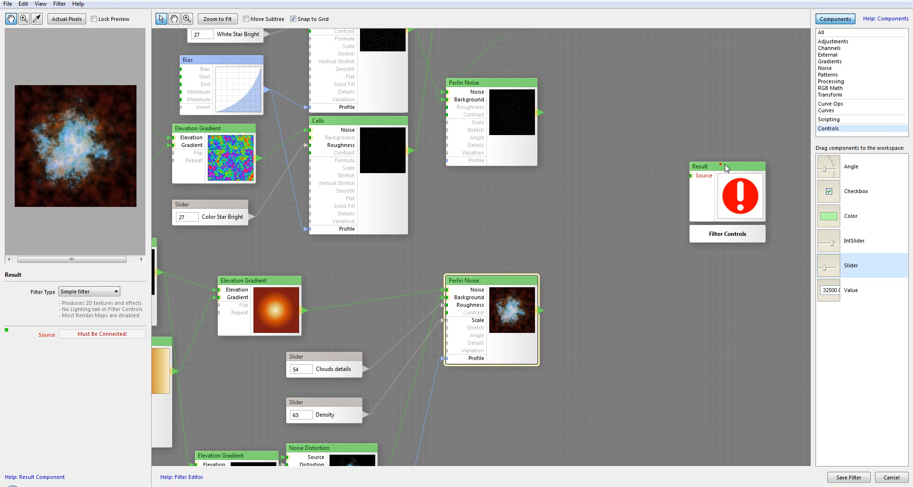
left_click_drag(722, 168, 775, 168)
left_click_drag(709, 234, 640, 236)
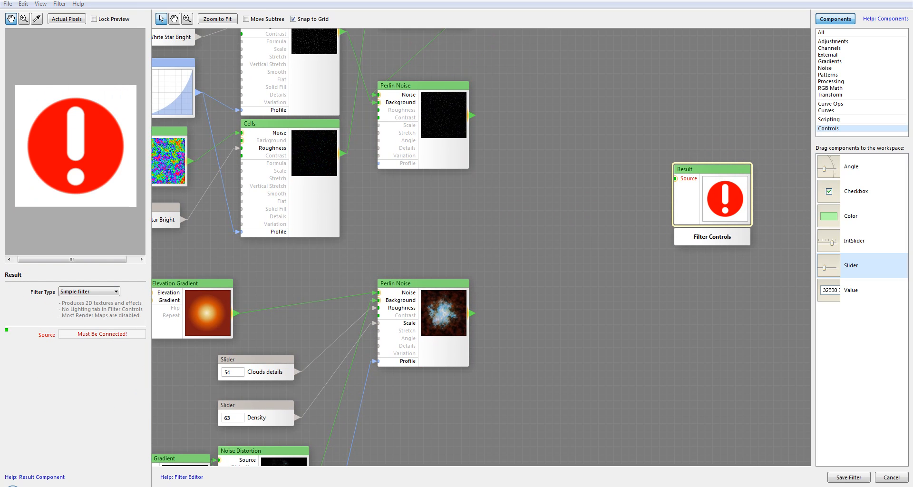
Add a Perlin Noise component, feeding the star Perlin Noise into its Background and the cloud Perlin Noise into its Noise.
left_click(826, 69)
left_click(820, 243)
left_click_drag(819, 243, 481, 125)
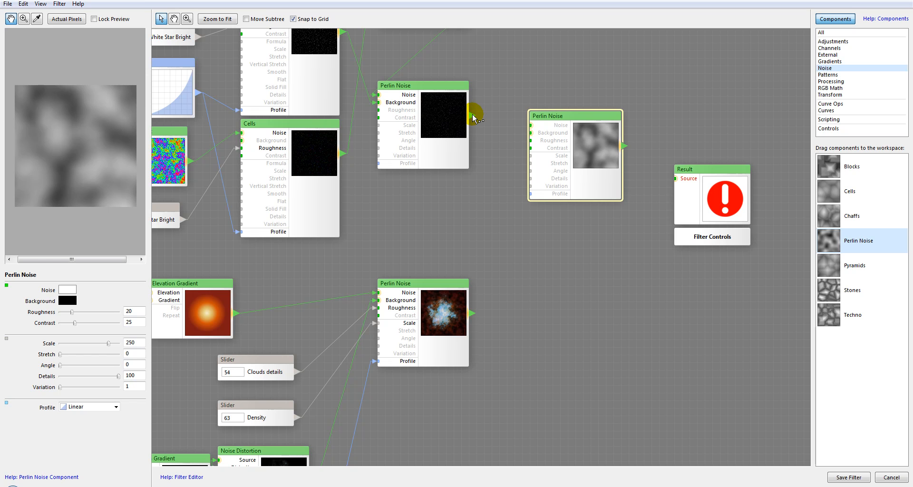
left_click_drag(487, 129, 531, 133)
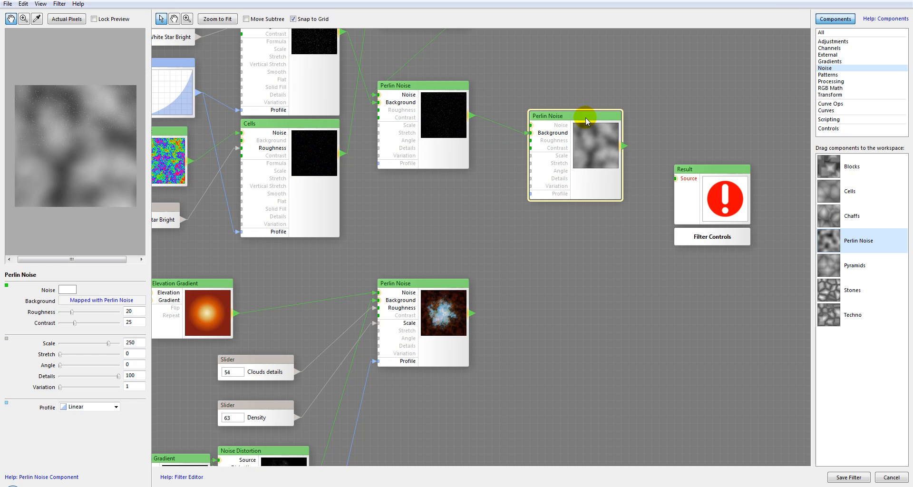
left_click_drag(586, 128, 586, 151)
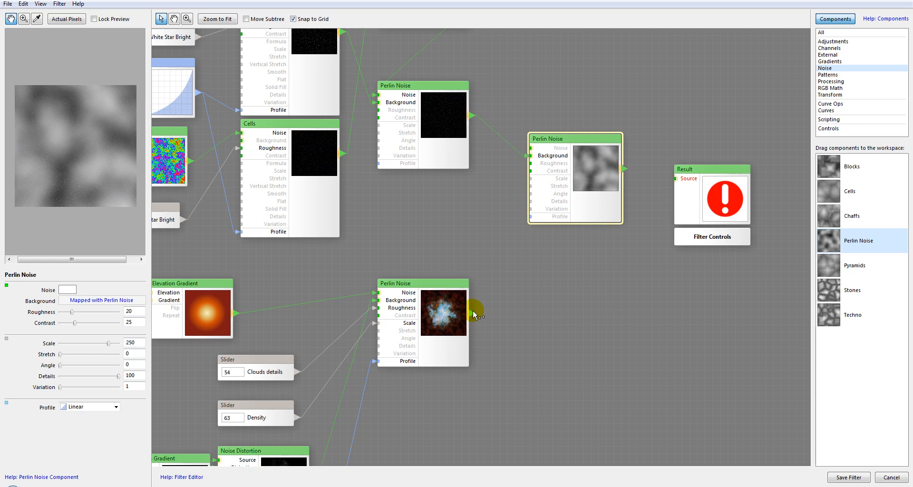
left_click_drag(487, 153, 532, 149)
Set the new Perlin Noise's Profile to Electricity and zoom into the preview to inspect it.
left_click(544, 203)
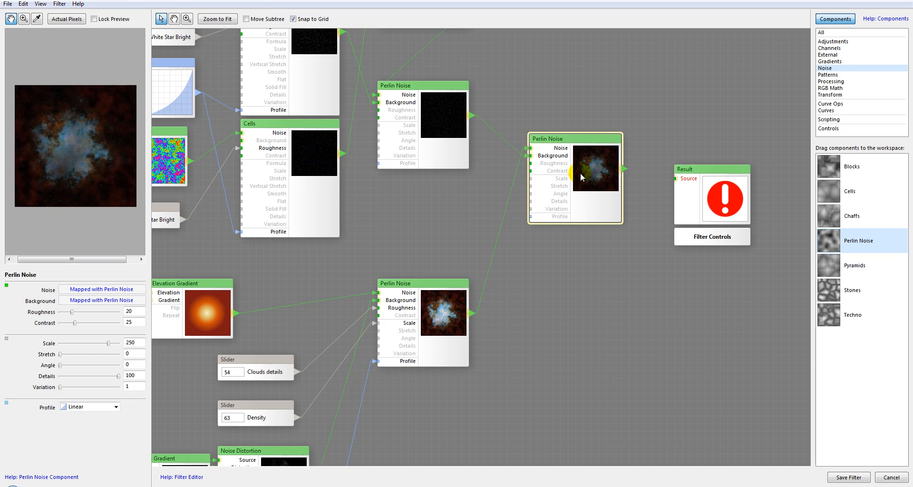
left_click(115, 407)
left_click(103, 431)
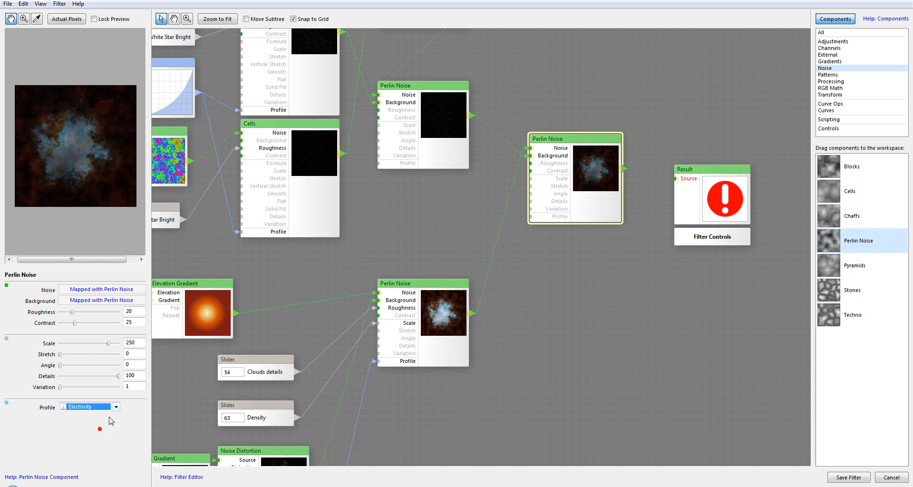
left_click(86, 142)
scroll(85, 140, "up", 2)
scroll(77, 168, "down", 2)
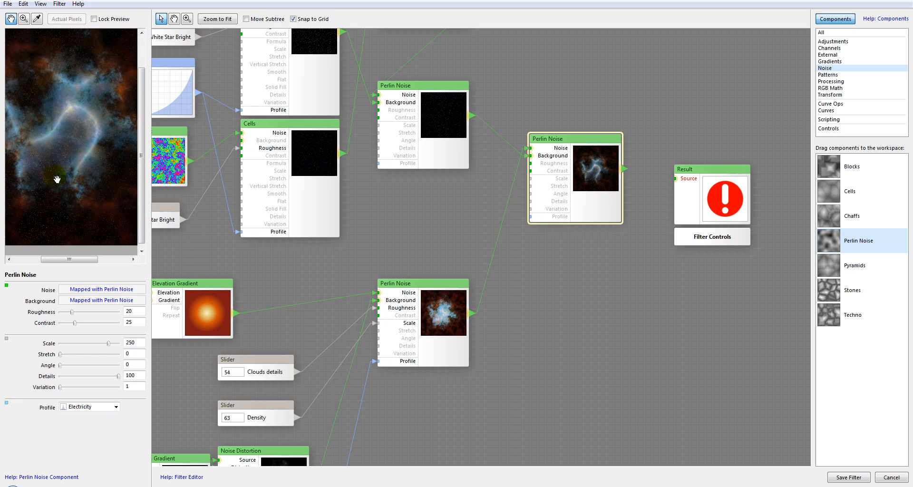
left_click_drag(89, 143, 61, 176)
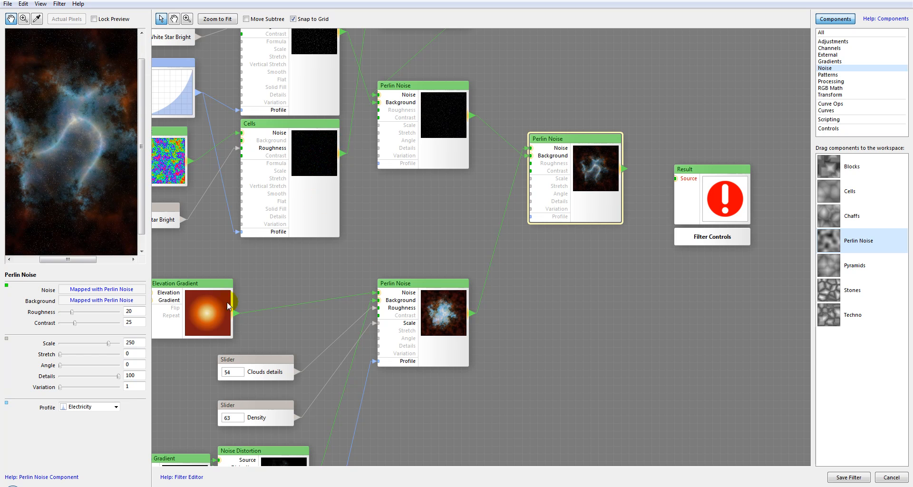
left_click_drag(593, 160, 597, 165)
Add a Slider and an Angle control, connecting the Slider to the new Perlin Noise's Roughness input.
left_click(833, 110)
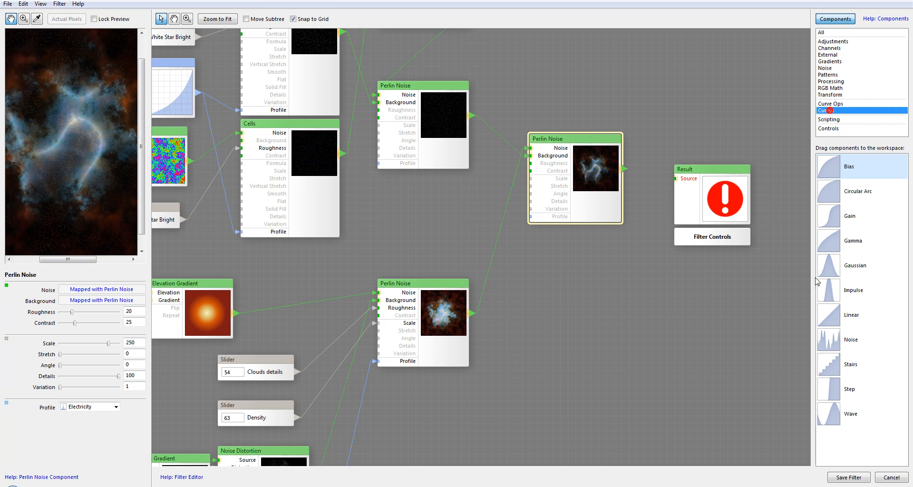
left_click(828, 129)
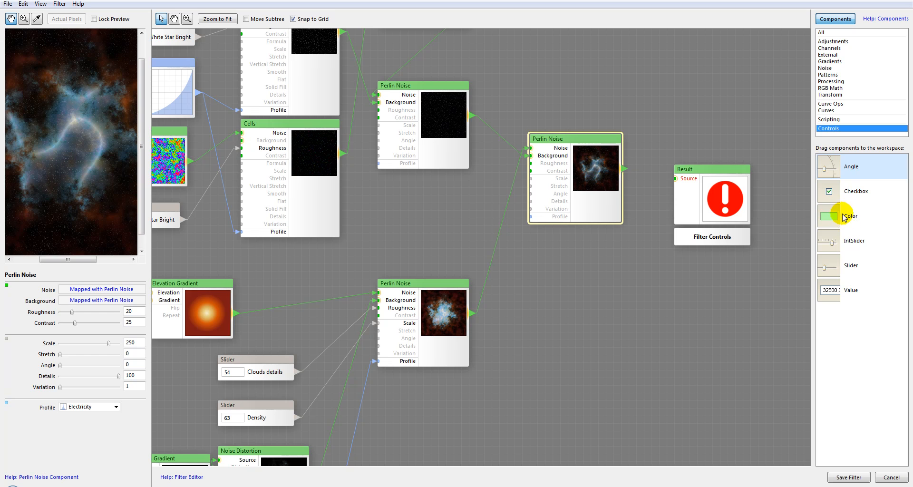
left_click_drag(830, 267, 534, 271)
left_click_drag(832, 180, 550, 309)
left_click_drag(546, 276, 539, 275)
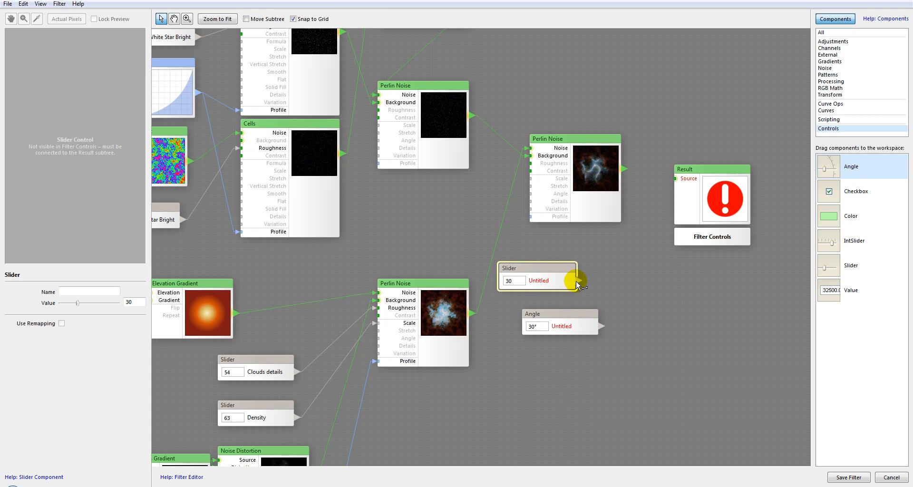
left_click_drag(497, 244, 538, 164)
Name the new slider Nebula details and the angle control Nebula angle.
left_click(549, 281)
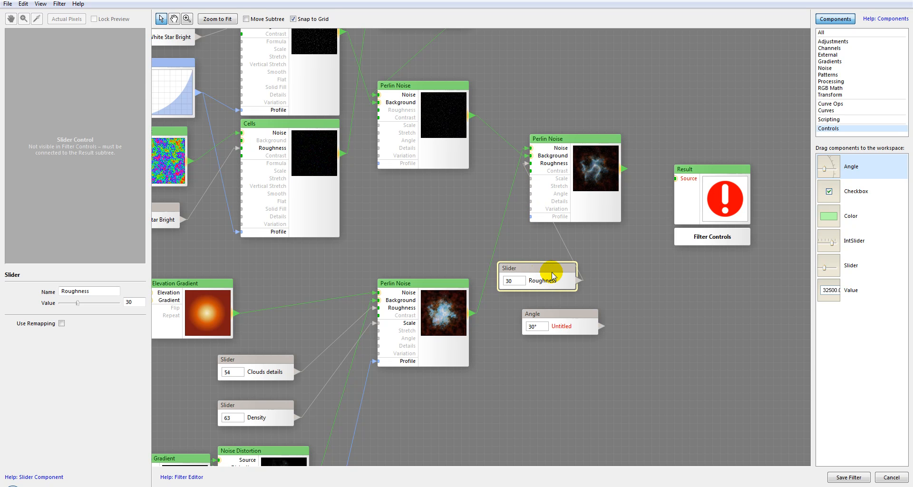
double_click(101, 291)
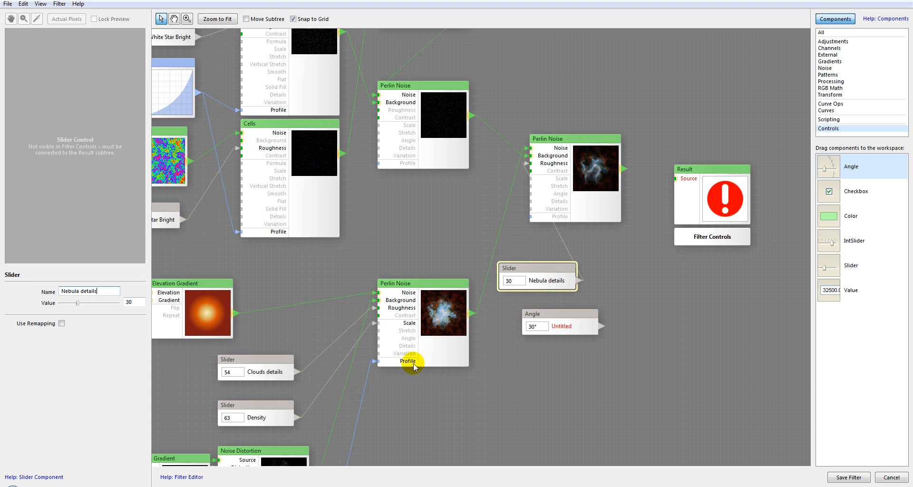
left_click(561, 313)
left_click(90, 291)
type("Nebula angle")
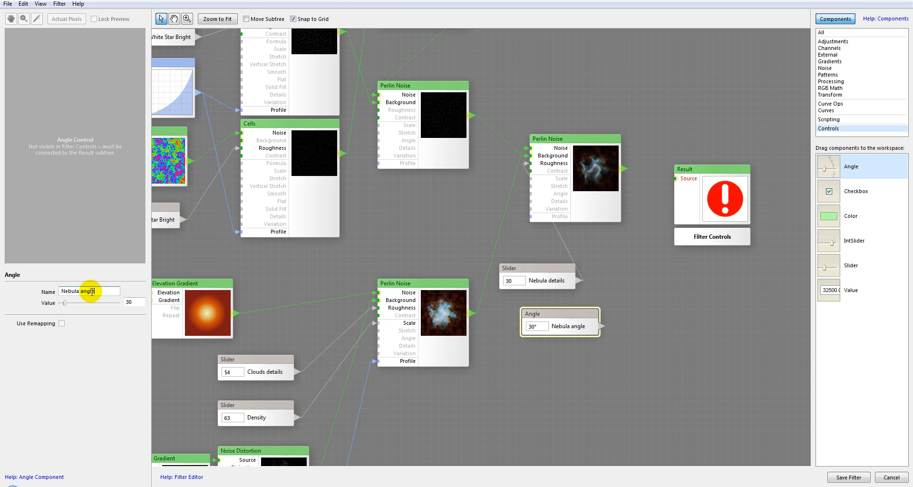
Connect Nebula angle to the new Perlin Noise's Angle input and tidy the two control nodes.
left_click_drag(604, 324, 532, 194)
left_click_drag(555, 265, 552, 266)
left_click_drag(577, 313, 537, 298)
Set the new Perlin Noise's Contrast to 46 and pan the preview to check it.
left_click(593, 160)
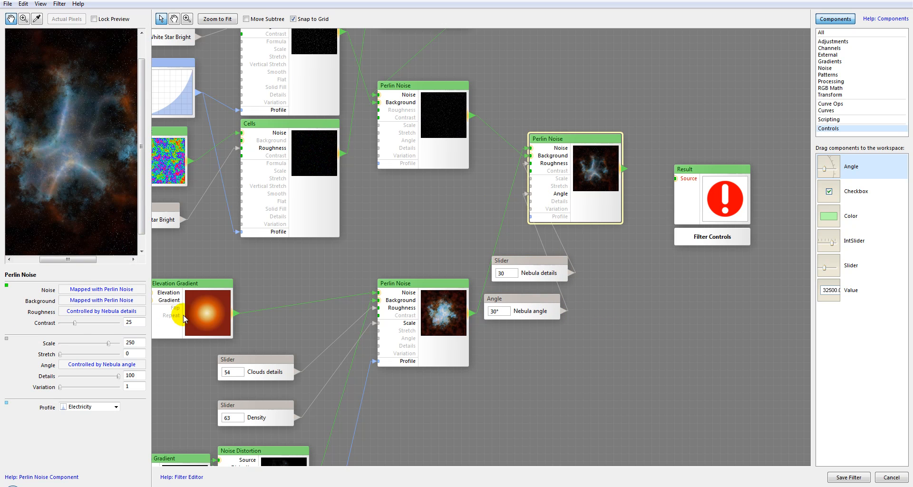
left_click_drag(90, 324, 91, 324)
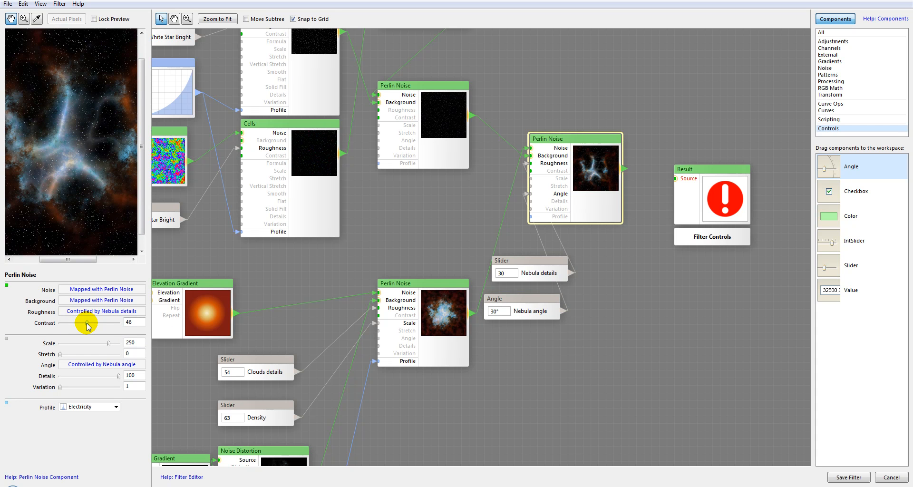
left_click_drag(71, 160, 92, 177)
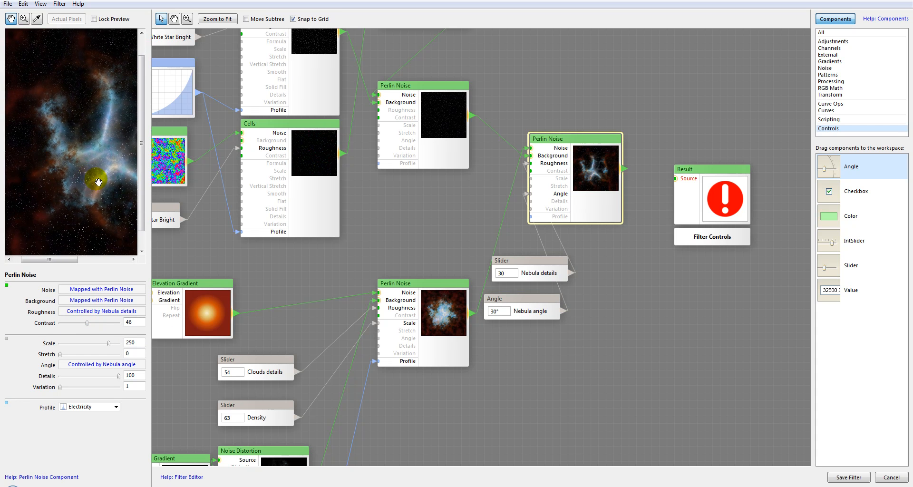
Set Nebula details to 60 and Nebula angle to 102°, repositioning both control nodes.
left_click_drag(547, 262, 498, 193)
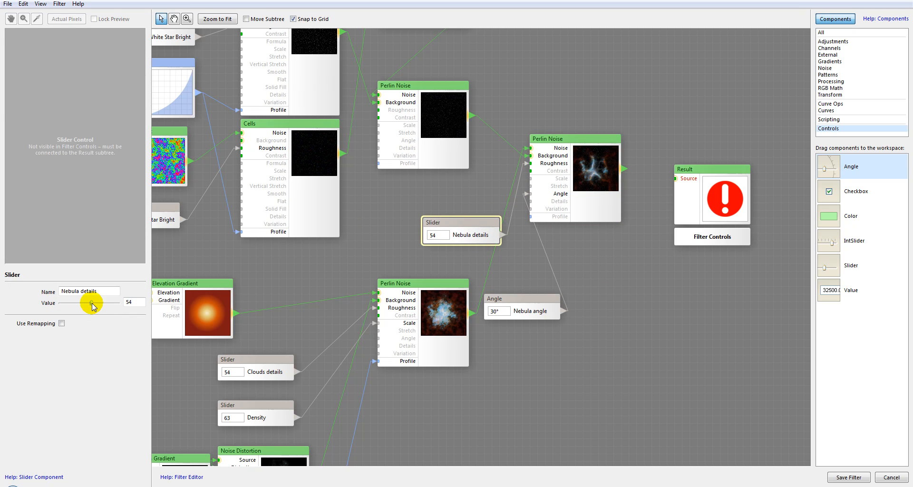
left_click(591, 167)
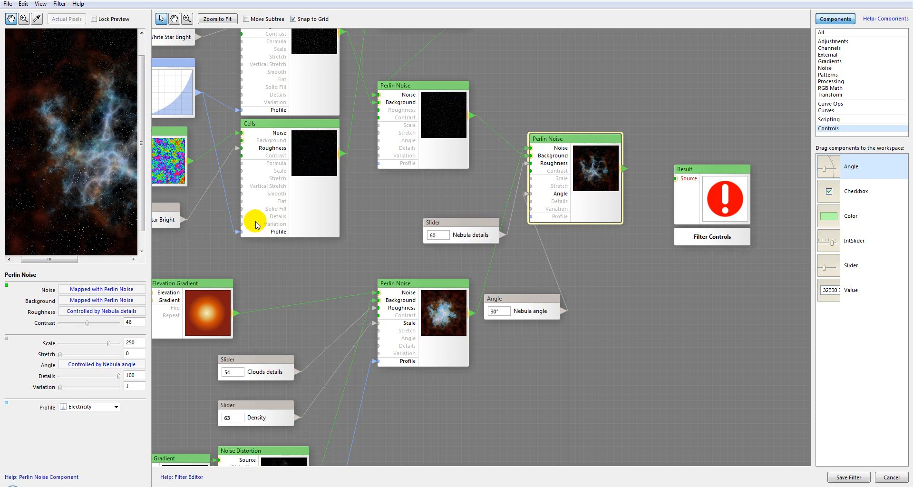
left_click_drag(113, 154, 63, 128)
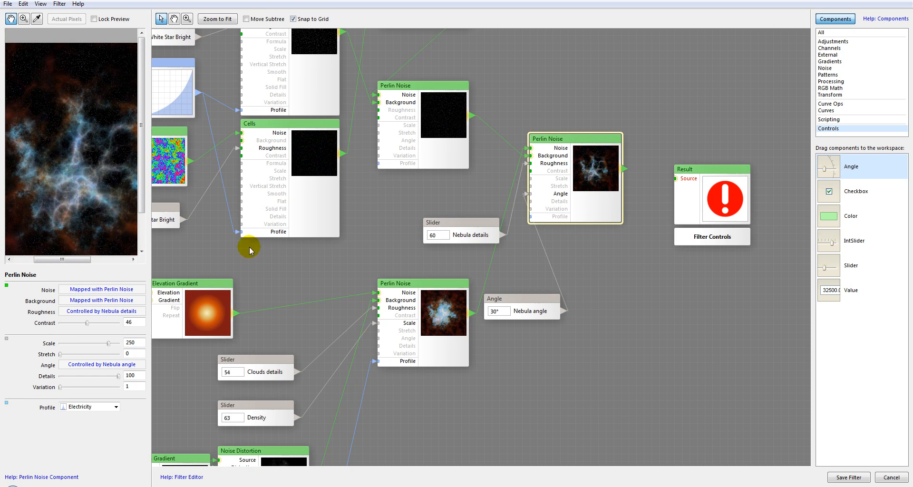
left_click_drag(504, 298, 495, 275)
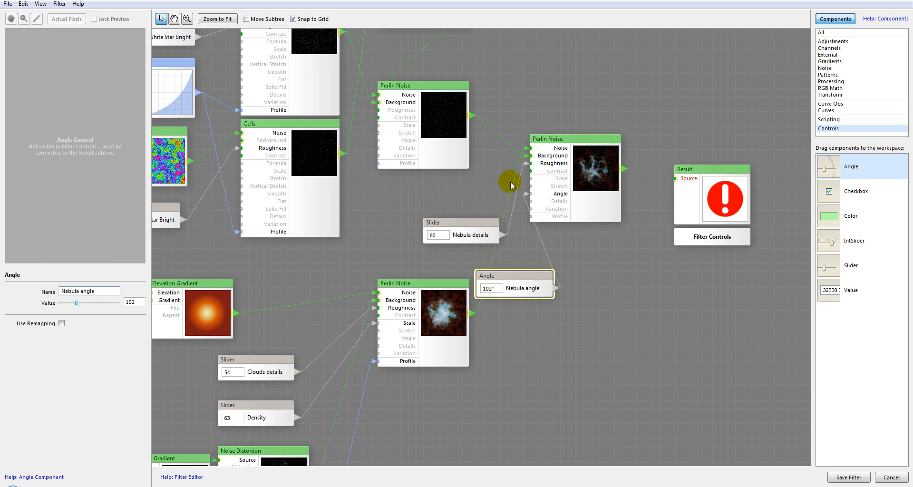
Set Nebula details to 64.
left_click(595, 168)
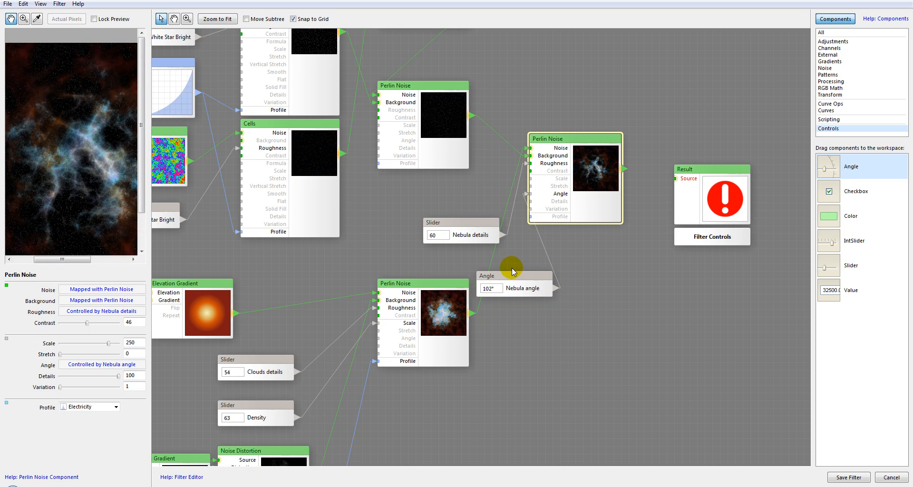
left_click(459, 230)
left_click_drag(105, 303, 112, 302)
Examine the Electricity Perlin Noise result closely in the preview.
left_click(572, 202)
mouse_move(68, 172)
left_mouse_down()
mouse_move(28, 123)
mouse_move(75, 173)
left_mouse_up()
mouse_move(43, 148)
left_mouse_down()
mouse_move(110, 189)
mouse_move(98, 174)
left_mouse_up()
left_click(445, 227)
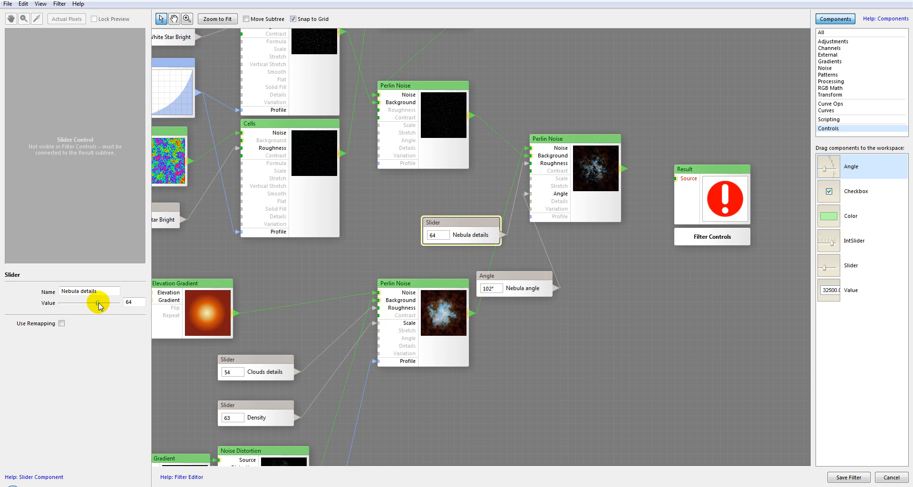
left_click(597, 183)
left_click_drag(70, 112, 67, 202)
scroll(79, 165, "down", 1)
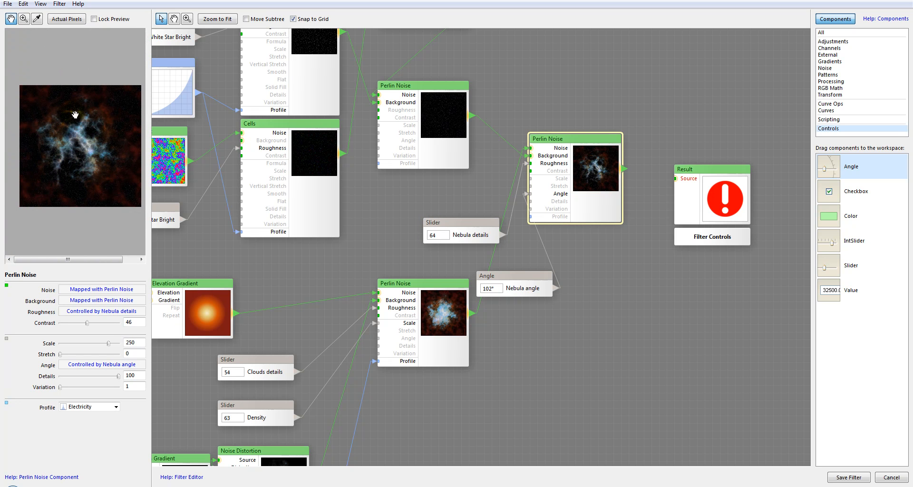
left_click_drag(103, 105, 133, 231)
scroll(75, 128, "up", 3)
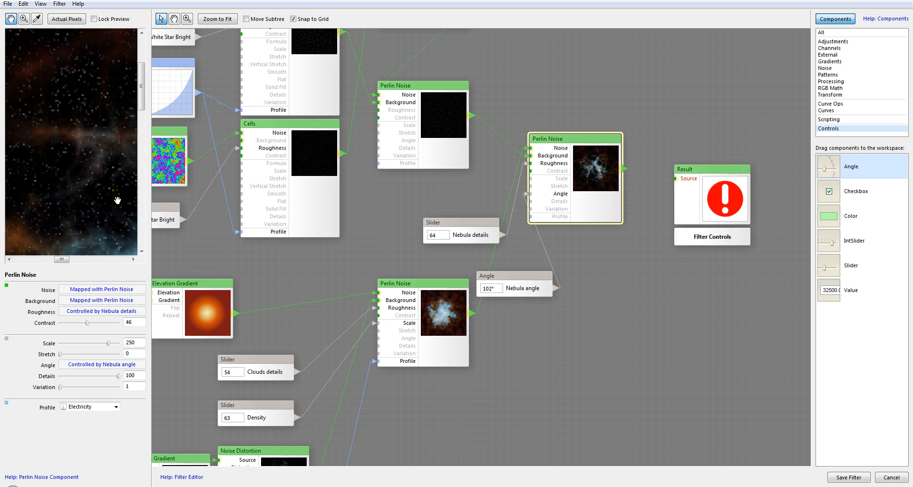
scroll(72, 148, "down", 3)
left_click_drag(108, 157, 107, 155)
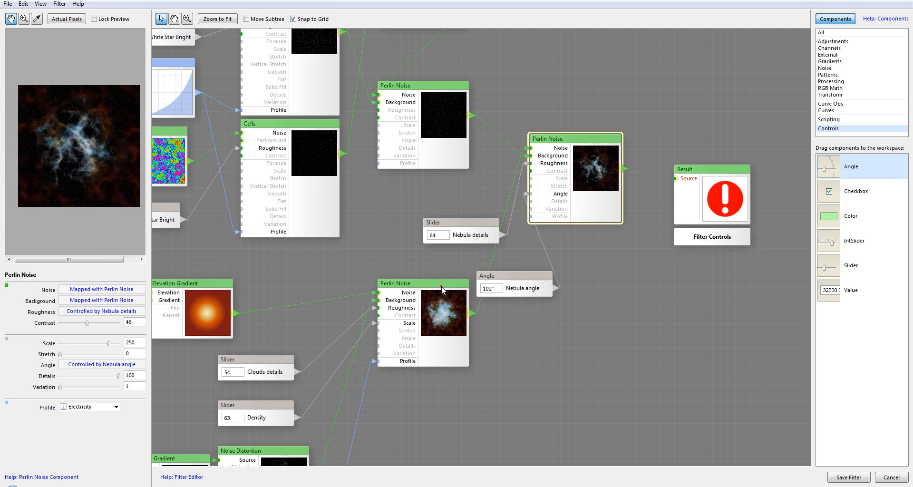
Rearrange the Perlin Noise nodes, the two nebula control nodes and the Result node in the workspace.
left_click_drag(440, 284, 380, 268)
left_click_drag(514, 277, 471, 278)
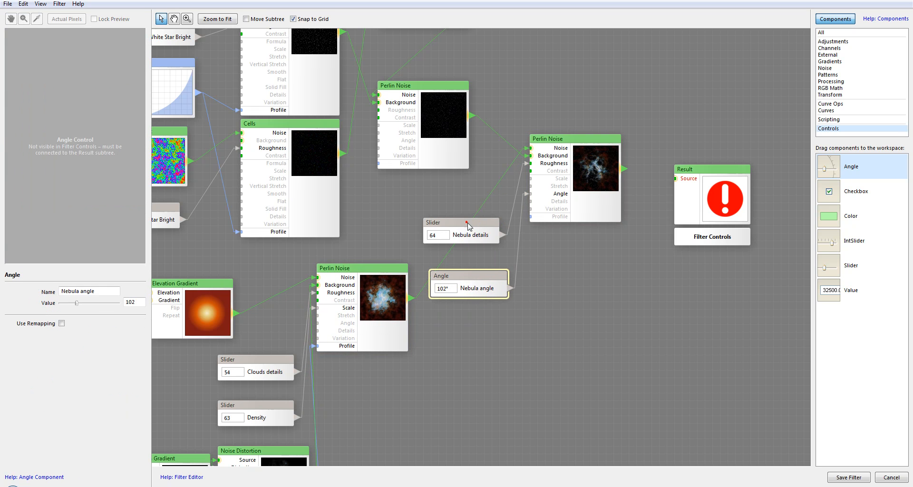
left_click_drag(469, 222, 492, 230)
left_click_drag(579, 138, 598, 163)
left_click_drag(695, 169, 731, 168)
left_click_drag(506, 231, 490, 224)
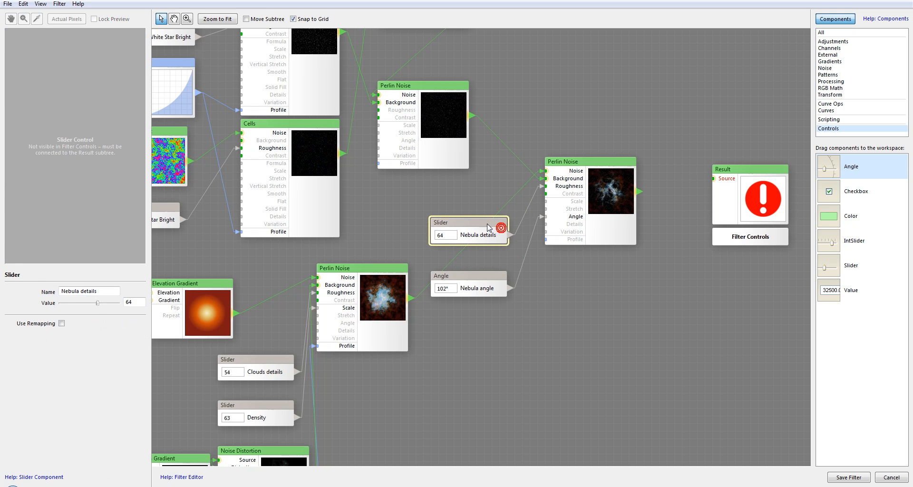
left_click_drag(604, 161, 580, 169)
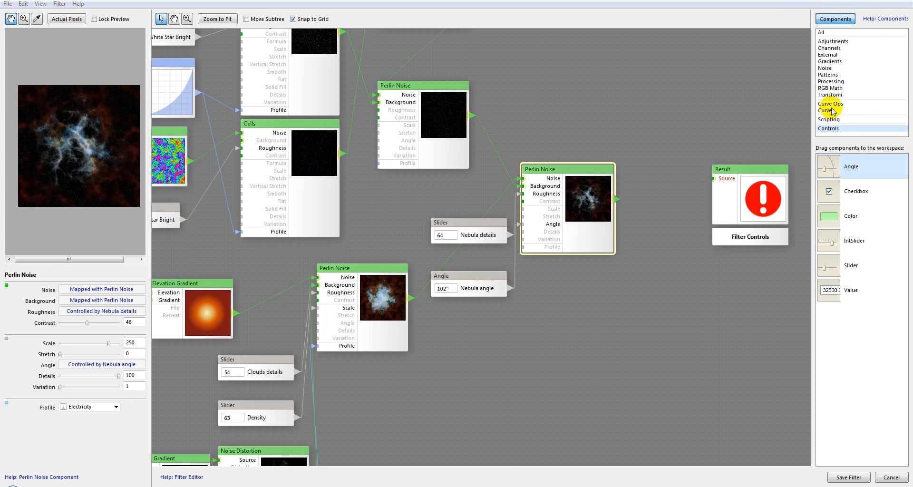
Add a Brightness/Contrast node between the Electricity Perlin Noise and the Result.
left_click(832, 42)
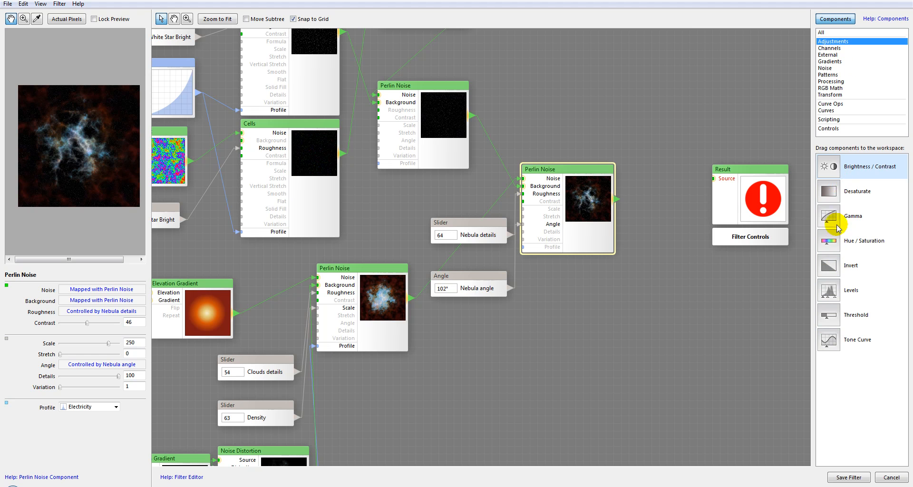
left_click_drag(683, 288, 692, 287)
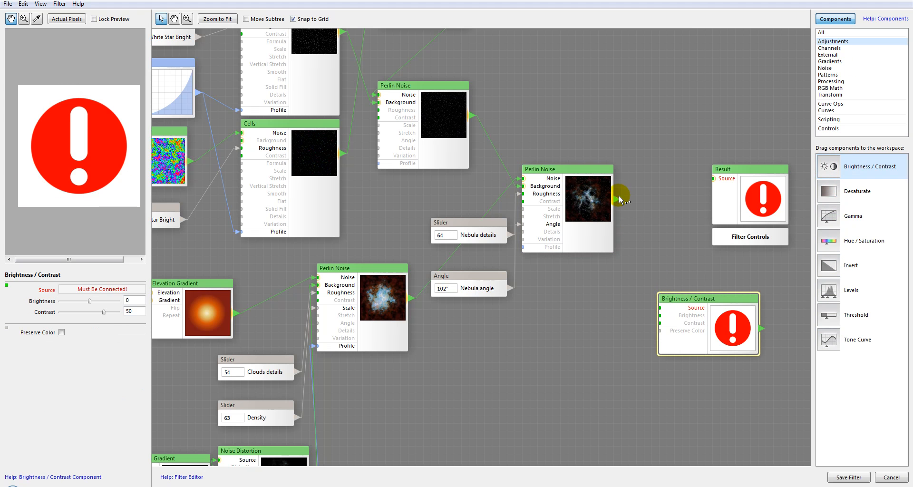
left_click_drag(653, 227, 660, 309)
left_click_drag(694, 299, 650, 292)
left_click_drag(703, 175, 704, 177)
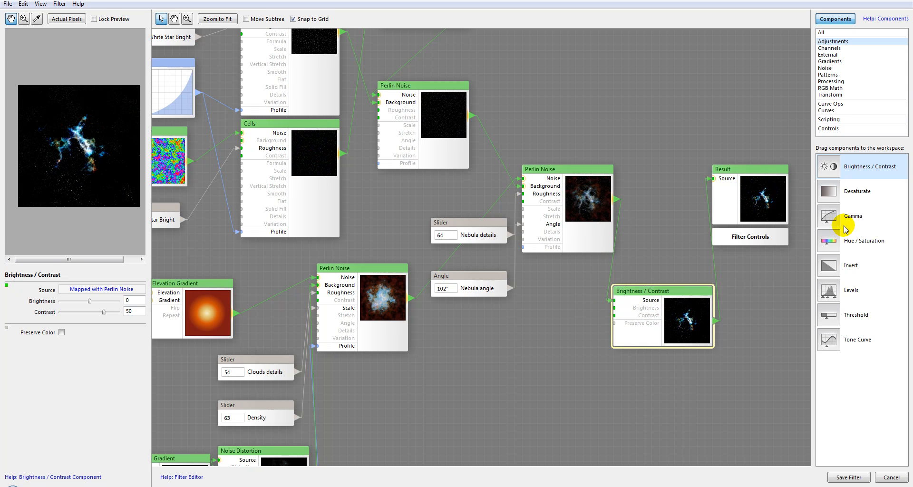
Add a slider and connect it to the Brightness/Contrast node's Contrast input.
left_click(829, 129)
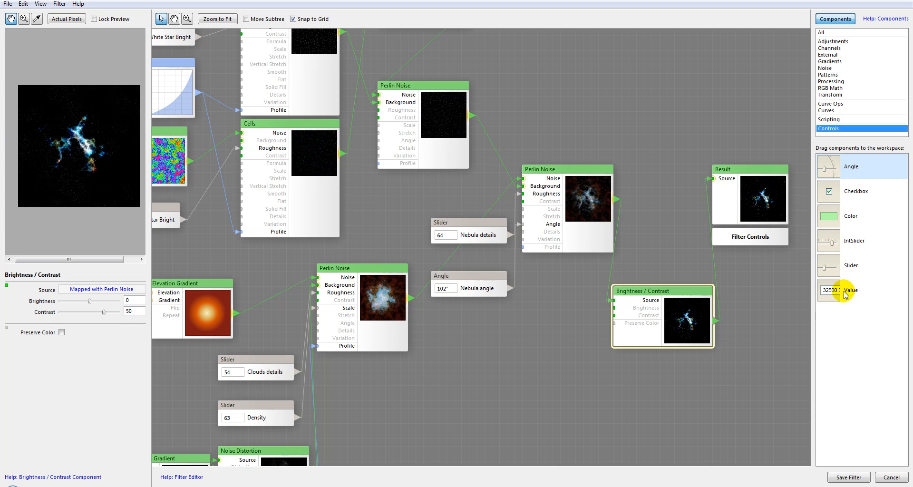
left_click(836, 267)
left_click_drag(836, 266, 555, 365)
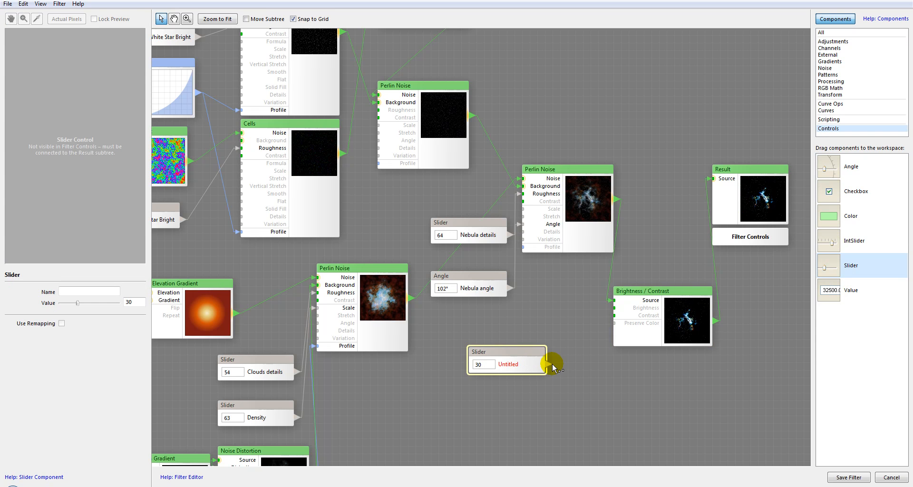
left_click_drag(581, 321, 613, 315)
left_click(666, 313)
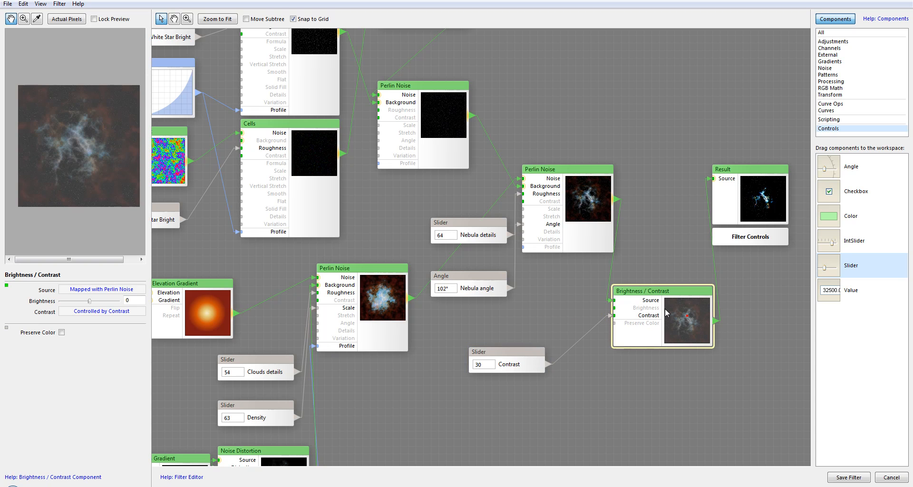
left_click_drag(665, 308, 682, 310)
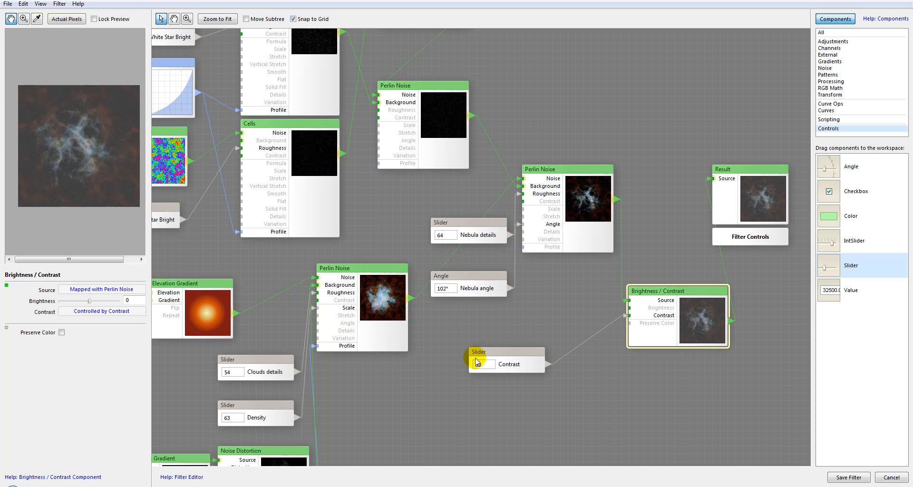
Set the Contrast slider to 50.
left_click(522, 356)
left_click_drag(78, 303, 99, 304)
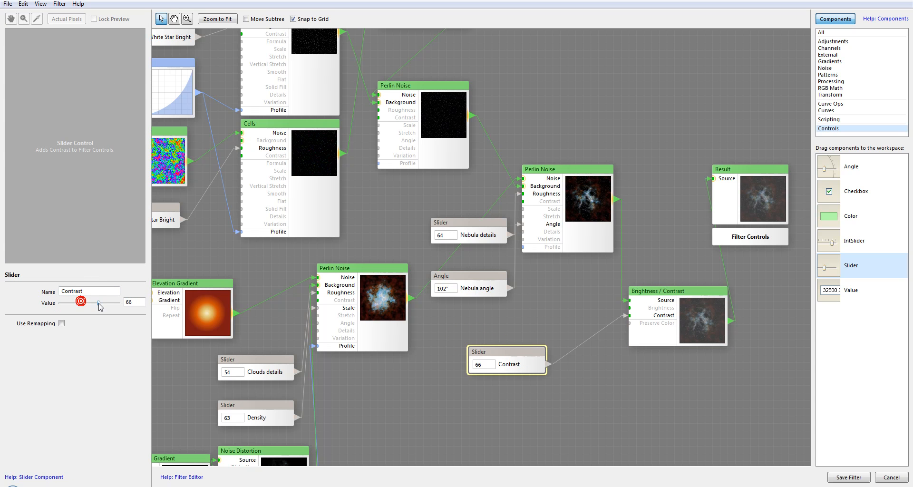
left_click(659, 306)
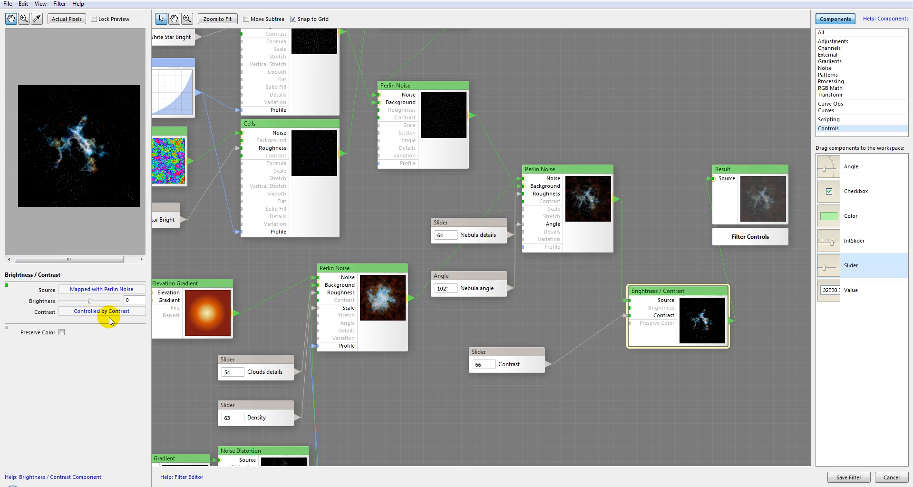
left_click(501, 358)
left_click(104, 304)
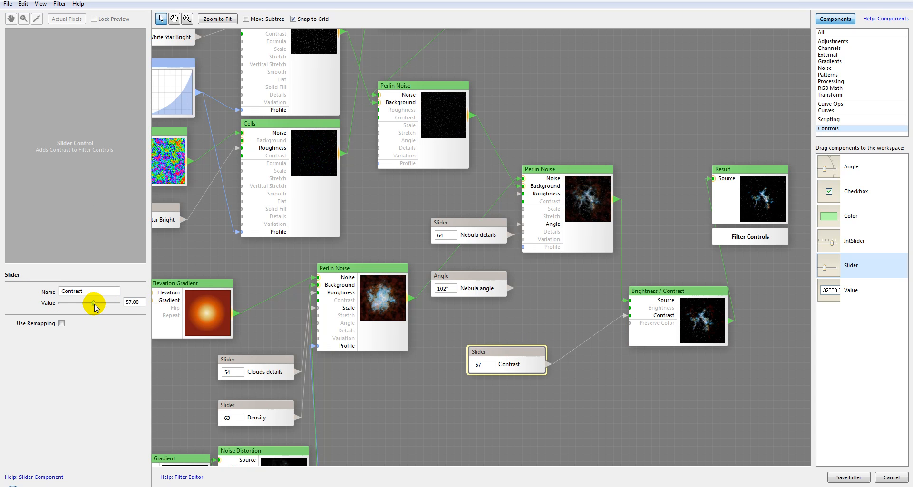
type("50")
left_click(727, 321)
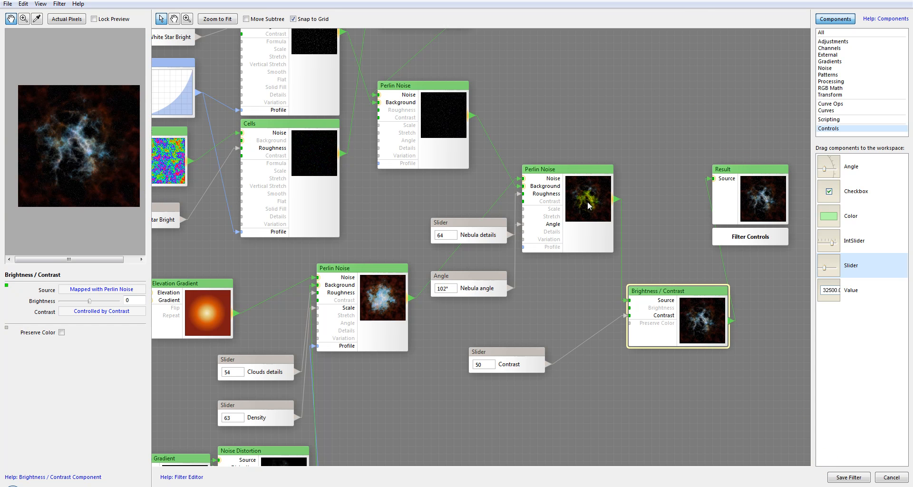
Rearrange the Brightness/Contrast, Perlin Noise and Result nodes.
left_click_drag(680, 293, 674, 285)
left_click_drag(551, 170, 543, 139)
left_click_drag(776, 178, 791, 155)
left_click_drag(686, 286, 680, 226)
left_click_drag(329, 168, 514, 161)
Save the filter as TutorialNebula.
scroll(499, 215, "down", 3)
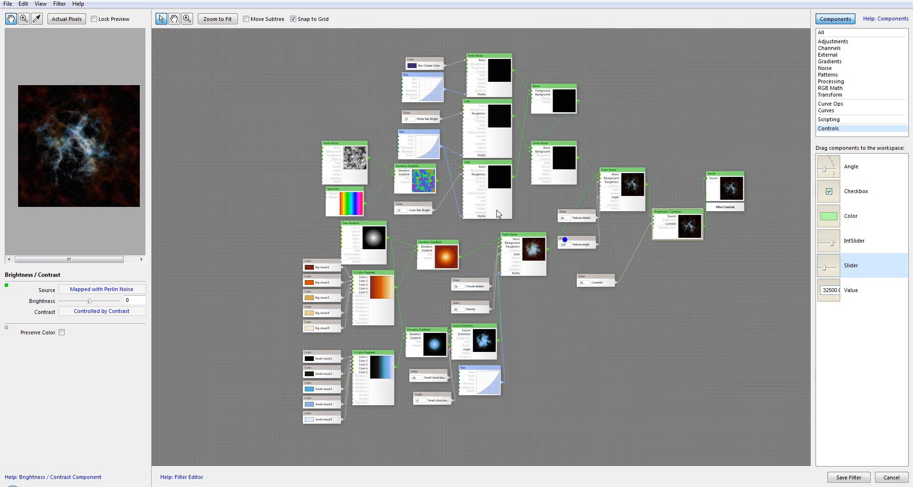
left_click_drag(572, 227, 527, 242)
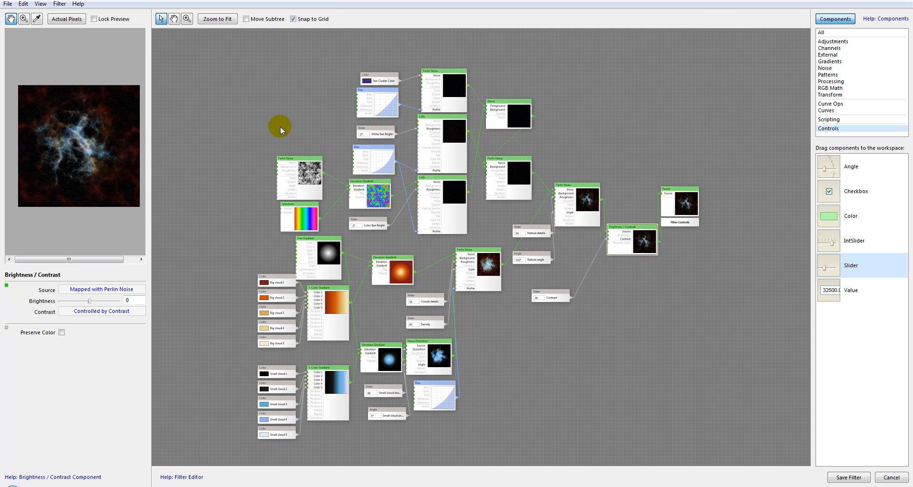
scroll(564, 259, "up", 3)
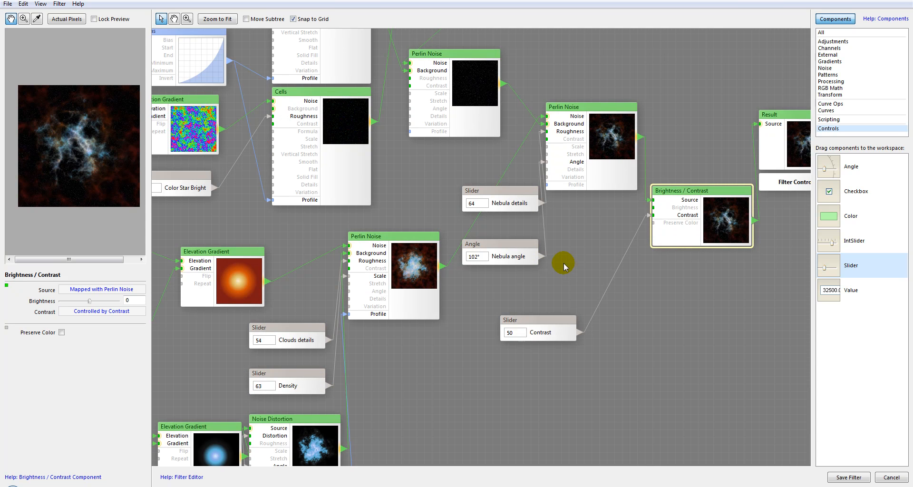
left_click_drag(587, 227, 484, 267)
right_click(485, 267)
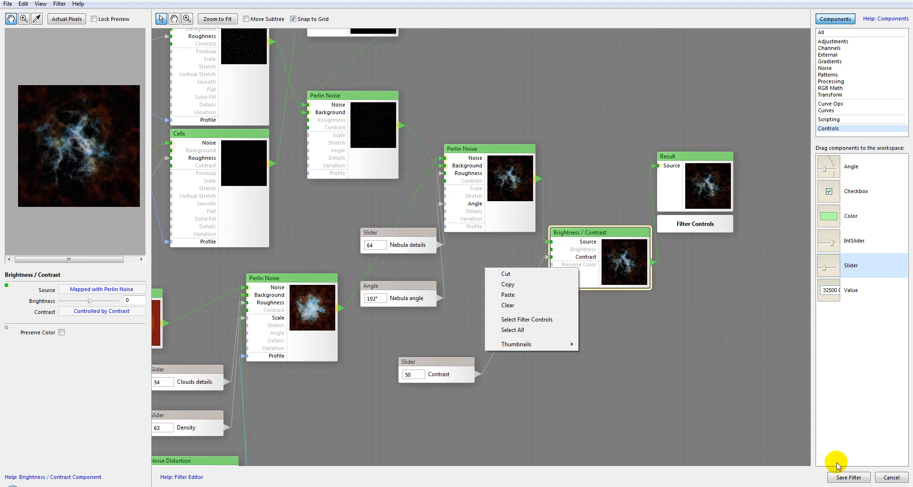
left_click(844, 479)
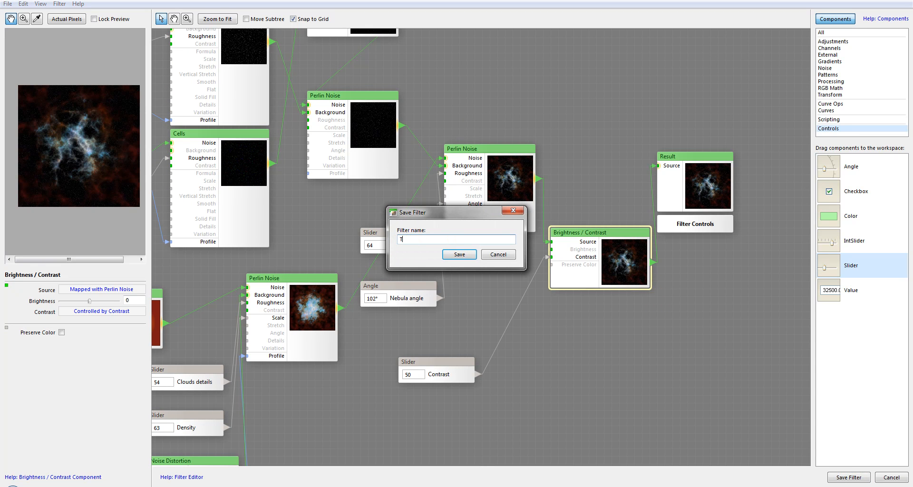
type("TutorialNebula")
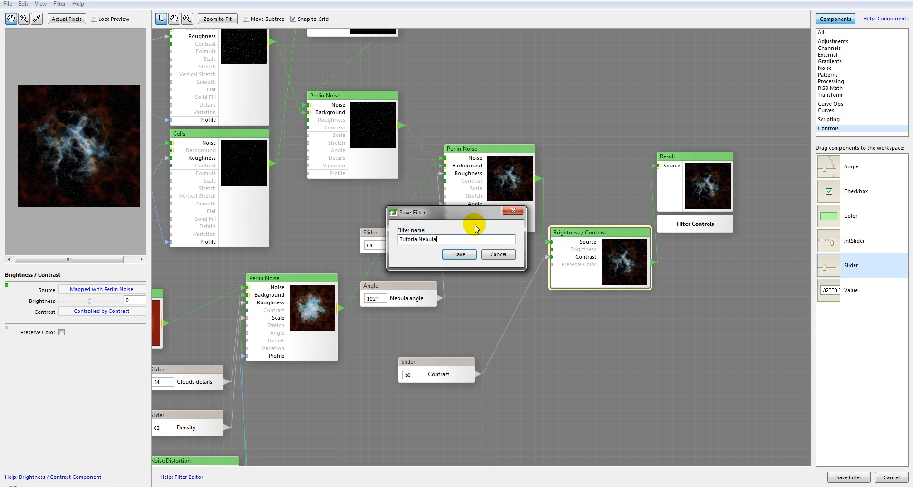
left_click(460, 254)
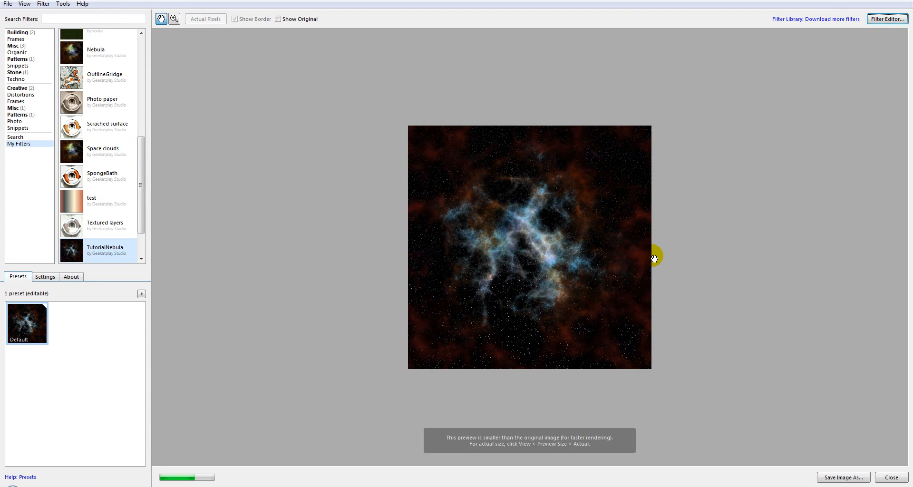
Open the filter's settings and set Clouds details to 39.
left_click(38, 277)
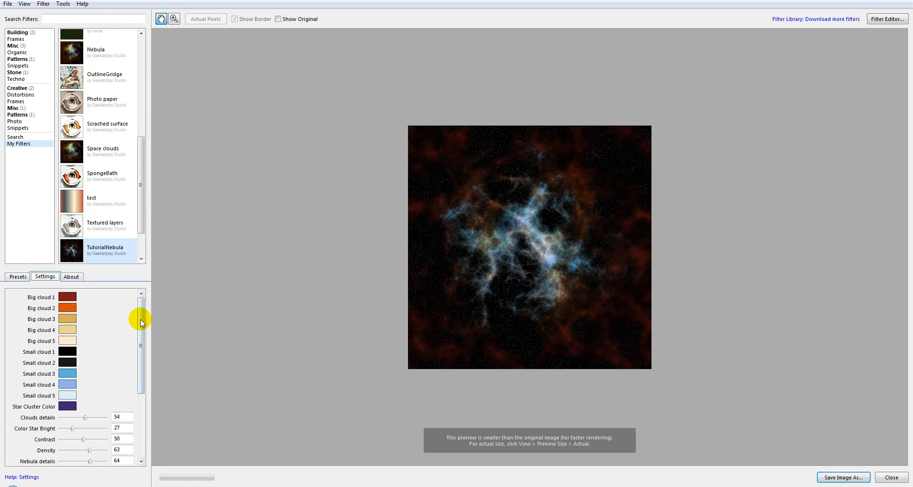
scroll(133, 333, "down", 5)
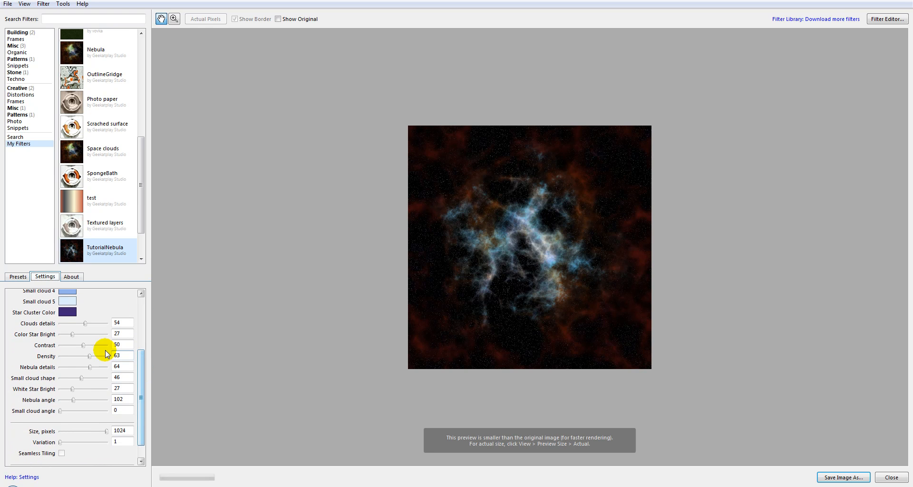
left_click_drag(86, 324, 96, 324)
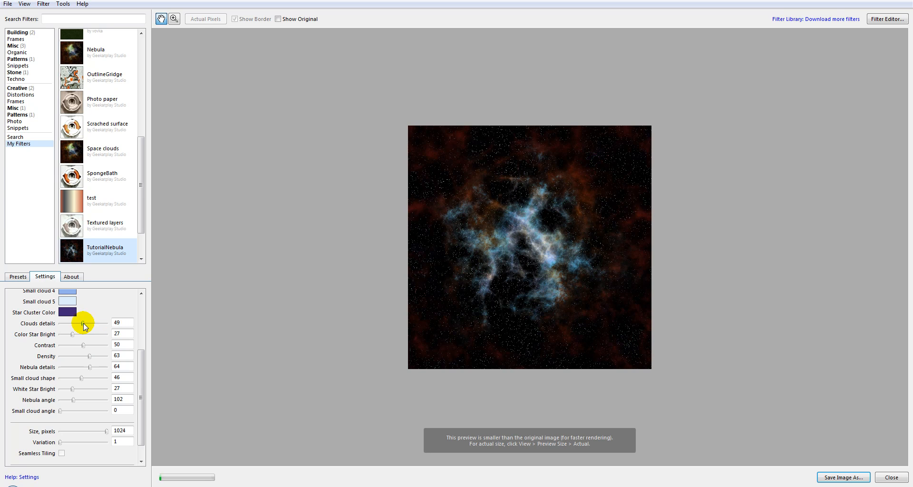
left_click_drag(84, 323, 79, 324)
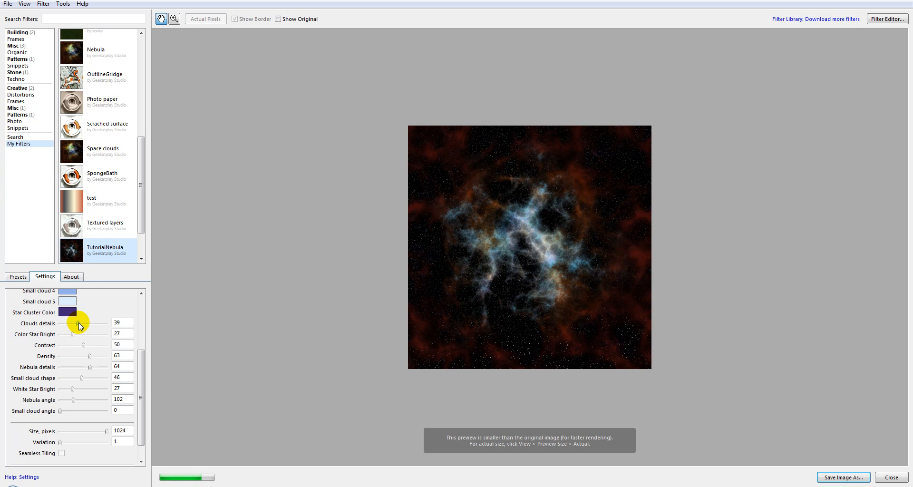
Set Density to 66, Nebula details to 50 and Small cloud shape to 34.
mouse_move(76, 334)
left_mouse_down()
mouse_move(99, 336)
mouse_move(76, 335)
mouse_move(98, 356)
mouse_move(80, 356)
mouse_move(89, 369)
mouse_move(80, 369)
left_mouse_up()
left_click(80, 368)
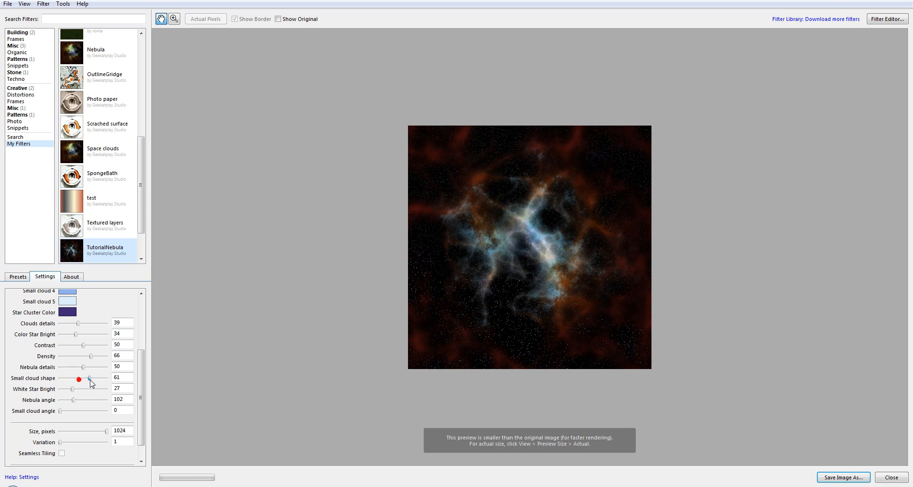
left_click_drag(92, 379, 75, 379)
Set Nebula angle to 268, Small cloud angle to 92 and Color Star Bright to 48.
left_click(105, 431)
left_click_drag(92, 435, 119, 430)
mouse_move(74, 400)
left_mouse_down()
mouse_move(95, 401)
mouse_move(72, 411)
left_mouse_up()
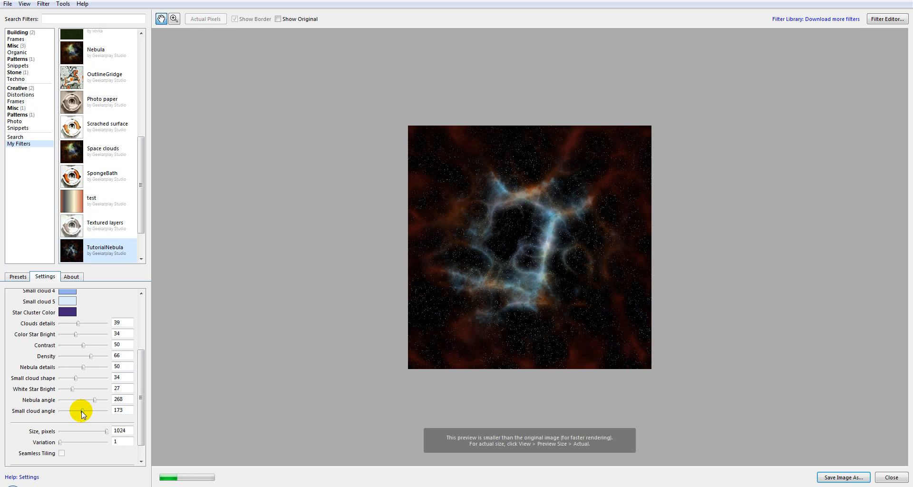
left_click_drag(144, 368, 144, 348)
mouse_move(76, 370)
left_mouse_down()
mouse_move(92, 371)
mouse_move(67, 362)
mouse_move(78, 360)
left_mouse_up()
Create a new 600 × 600 pixel image to render the filter on.
left_click(8, 3)
left_click(23, 12)
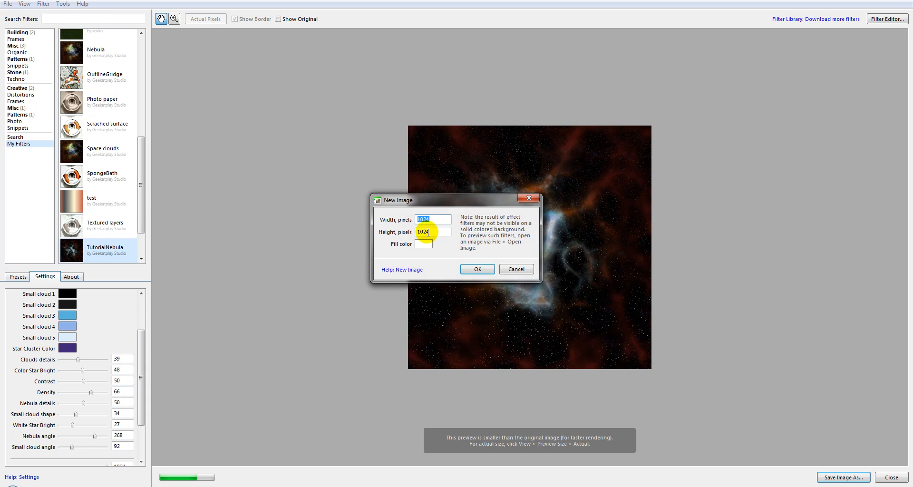
type("600")
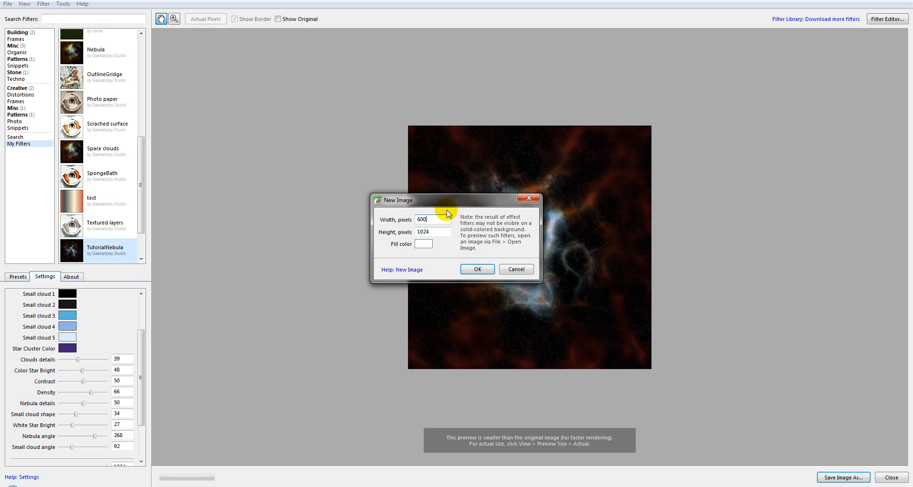
double_click(441, 232)
type("600")
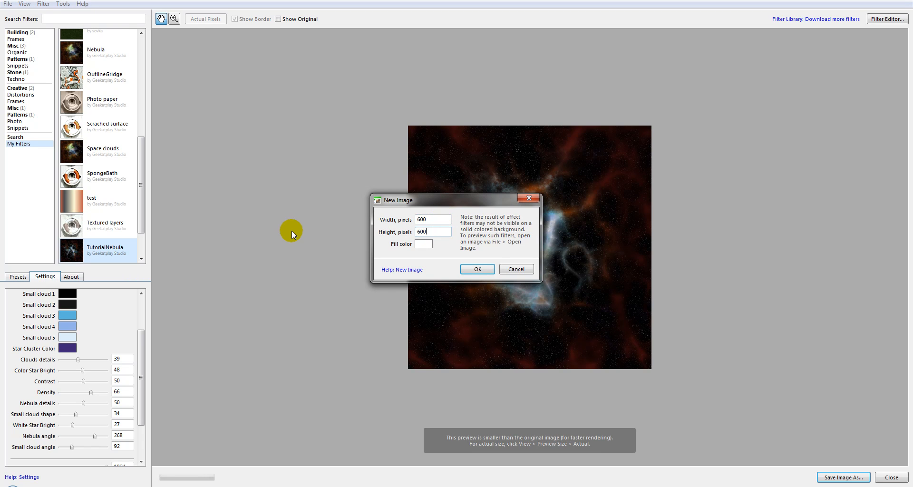
left_click(475, 274)
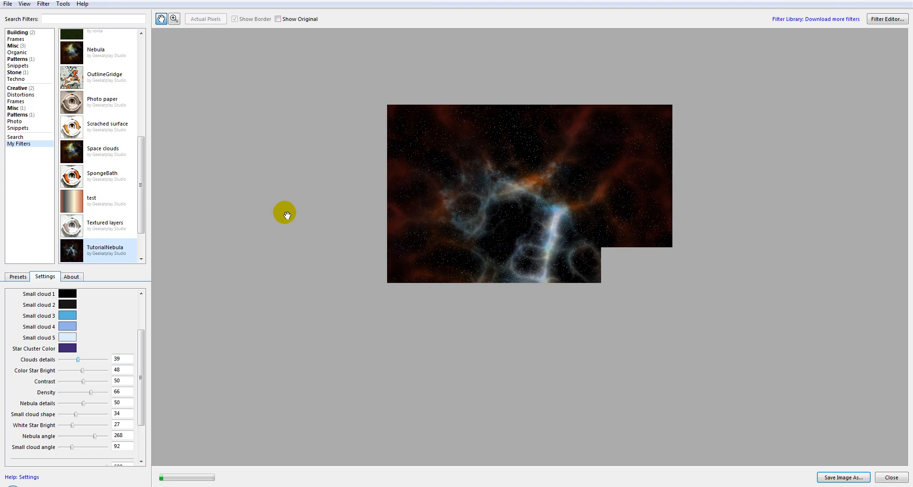
Set Nebula angle to 165, Nebula details to 55, Small cloud shape to 42 and White Star Bright to 37.
left_click_drag(142, 371, 142, 397)
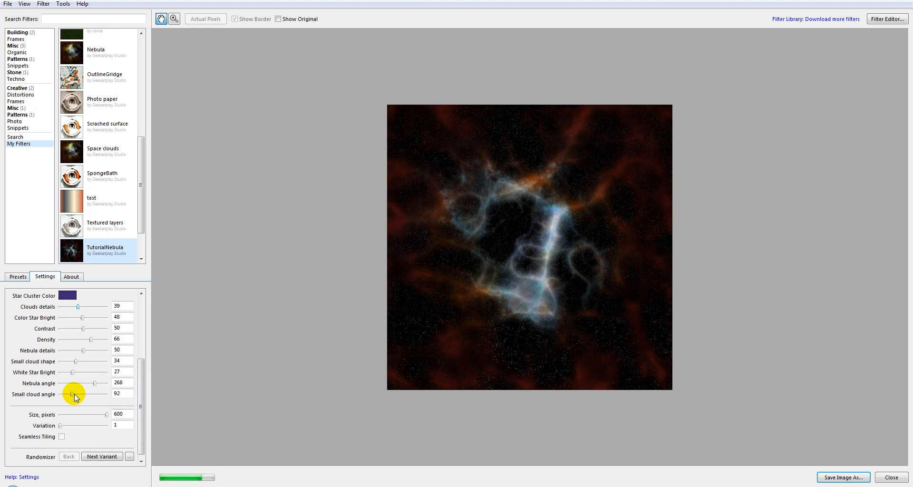
left_click_drag(95, 383, 81, 383)
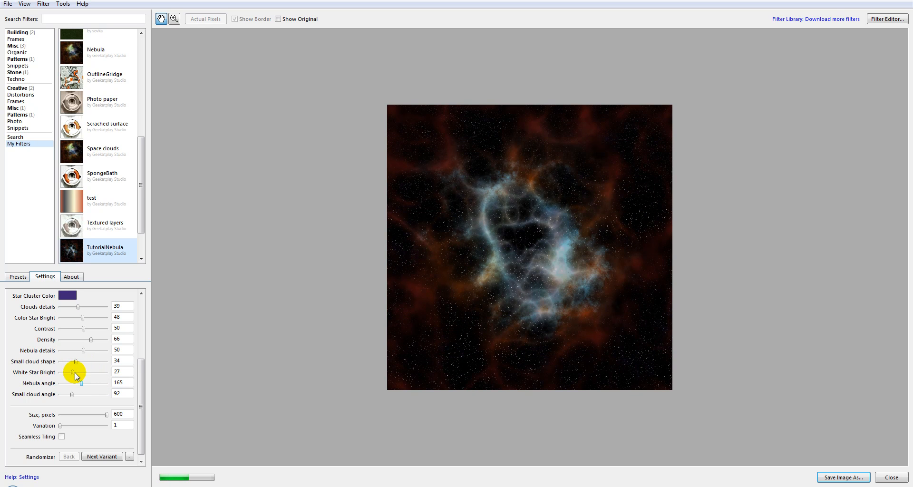
mouse_move(77, 362)
left_mouse_down()
mouse_move(91, 361)
mouse_move(79, 361)
mouse_move(87, 352)
left_mouse_up()
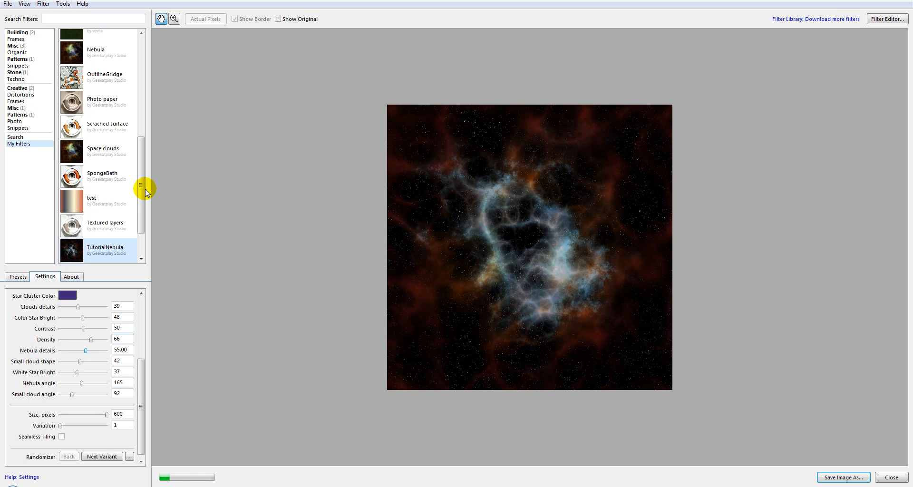
Open the TutorialNebula filter for editing in the Filter Editor and select its Noise Distortion component.
left_click(887, 19)
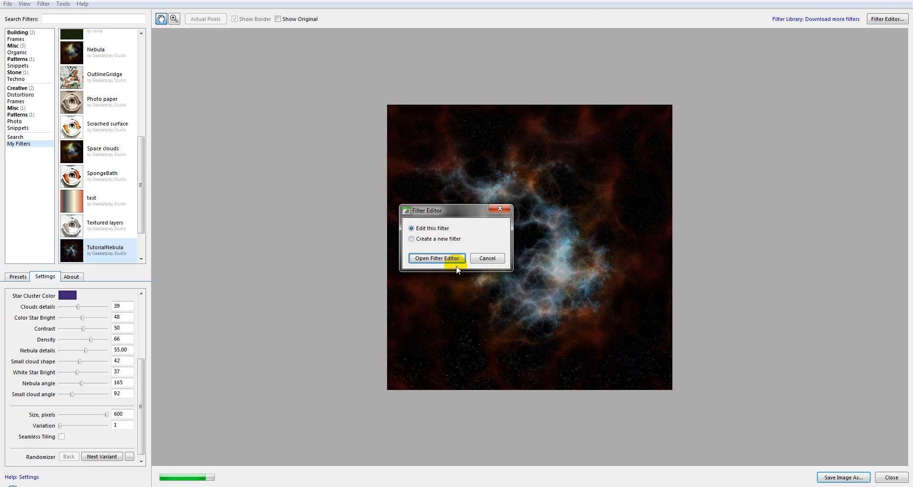
left_click(436, 259)
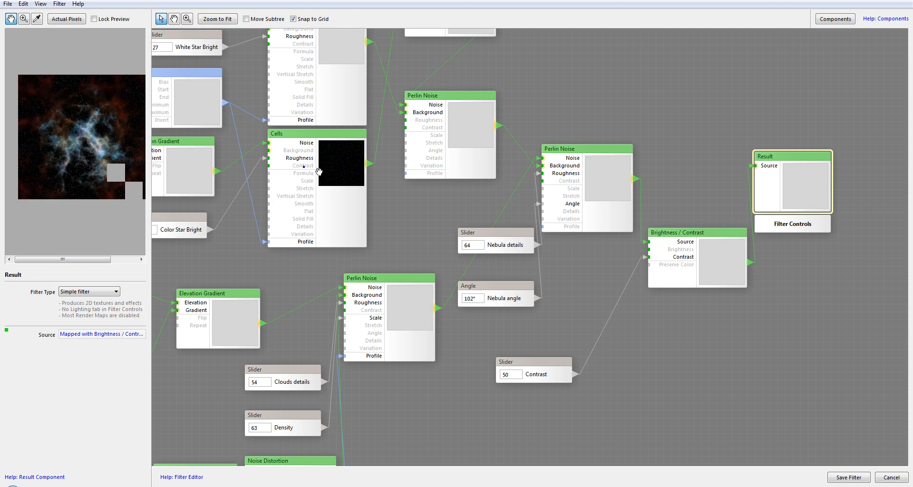
left_click_drag(305, 167, 563, 74)
right_click(563, 74)
left_click_drag(597, 374, 593, 201)
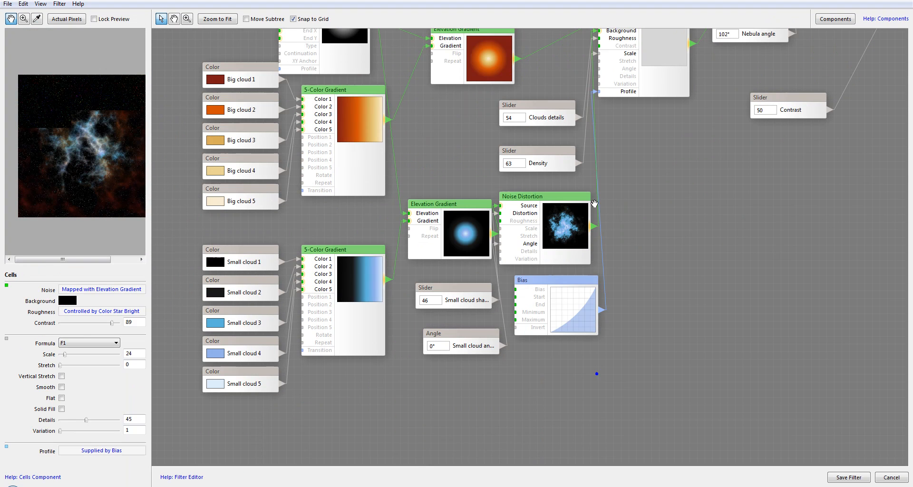
left_click(559, 244)
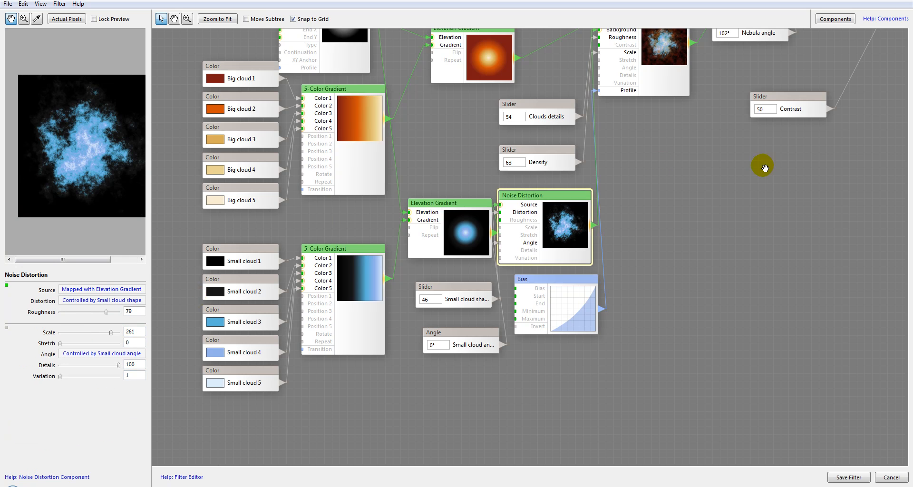
Select the Bias component feeding the Perlin Noise profile and set its Bias to -28.
left_click_drag(758, 165, 691, 271)
right_click(691, 270)
left_click(594, 153)
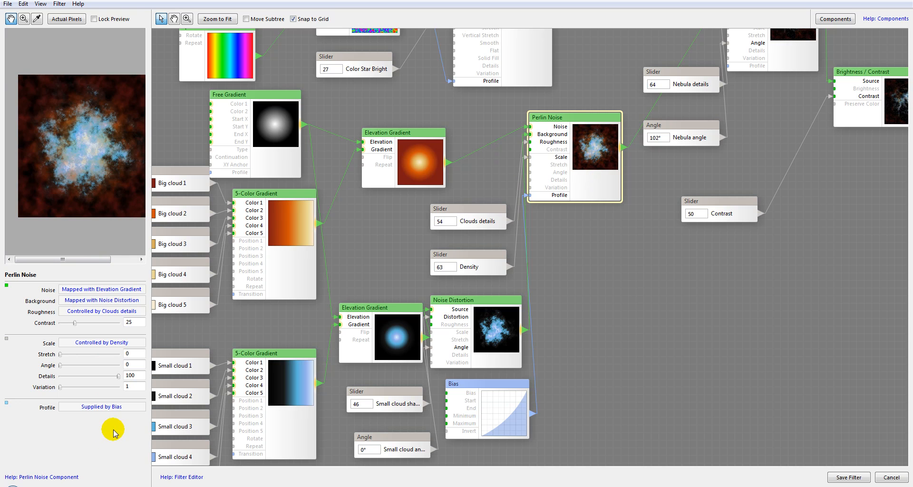
left_click_drag(582, 255, 589, 201)
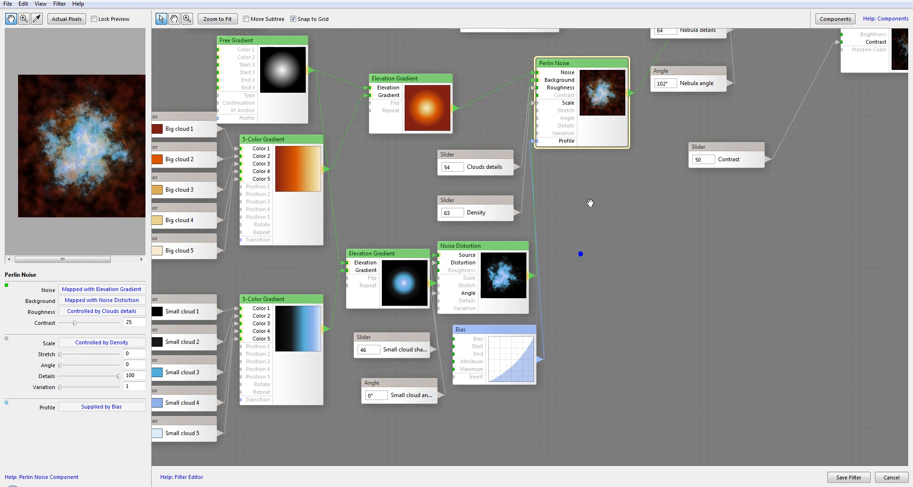
left_click(499, 360)
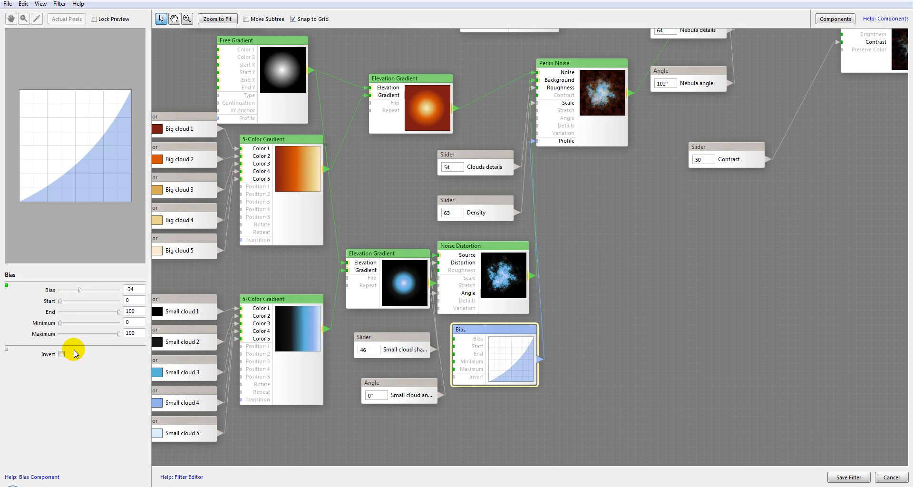
left_click(78, 290)
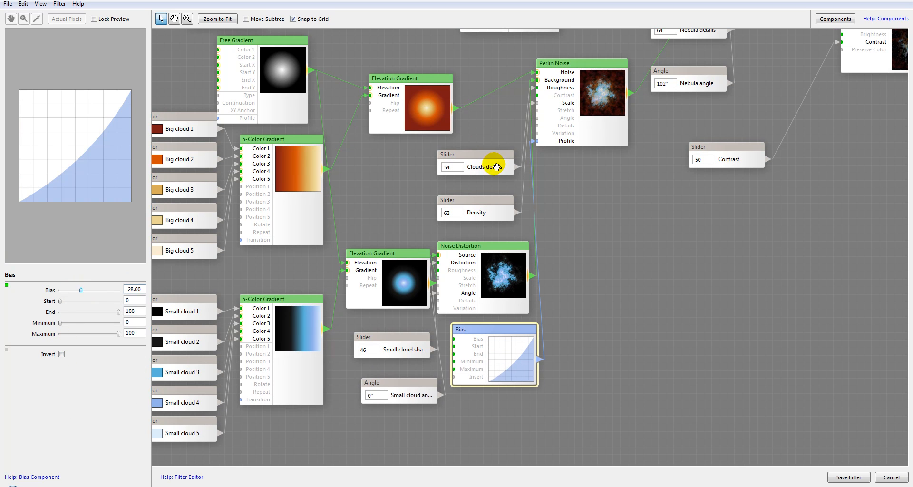
Select the Perlin Noise component driven by Nebula details and set its Scale to 219.
left_click_drag(576, 164, 448, 256)
left_click(454, 213)
left_click_drag(524, 240, 464, 271)
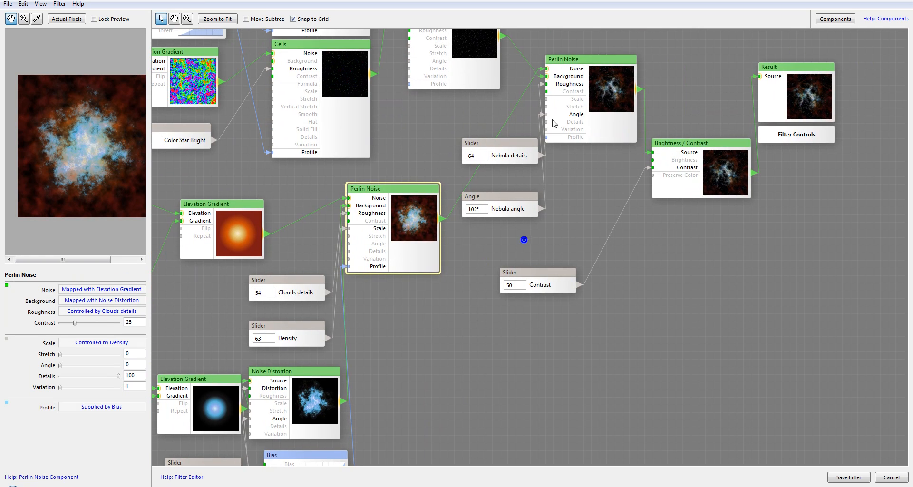
left_click(591, 90)
left_click_drag(612, 184, 606, 224)
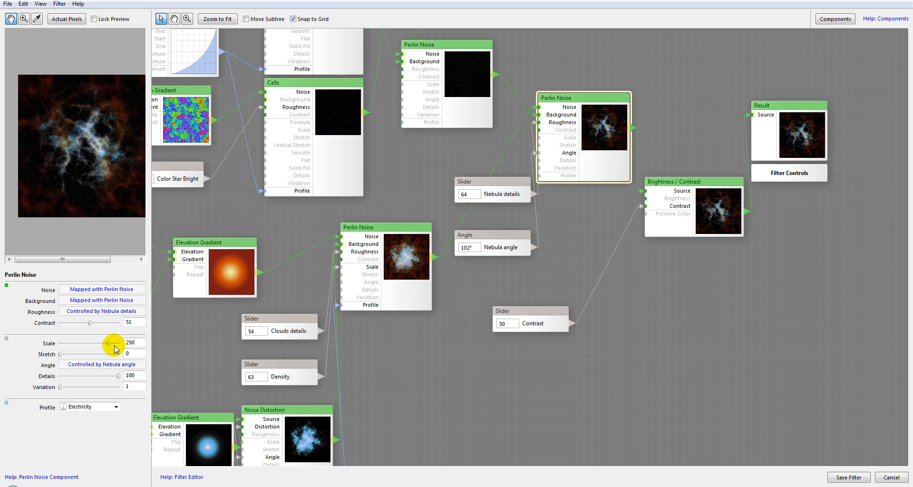
left_click_drag(106, 345, 103, 344)
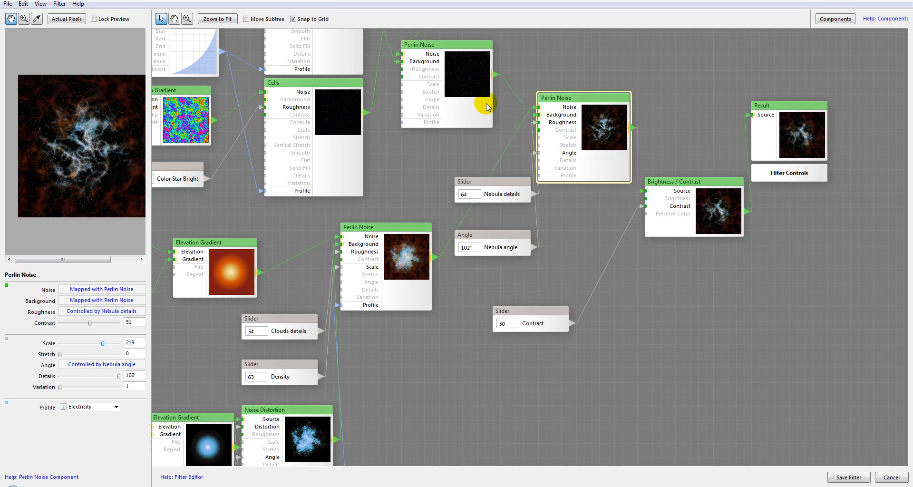
Save the edited filter and return to the main window.
scroll(88, 148, "up", 2)
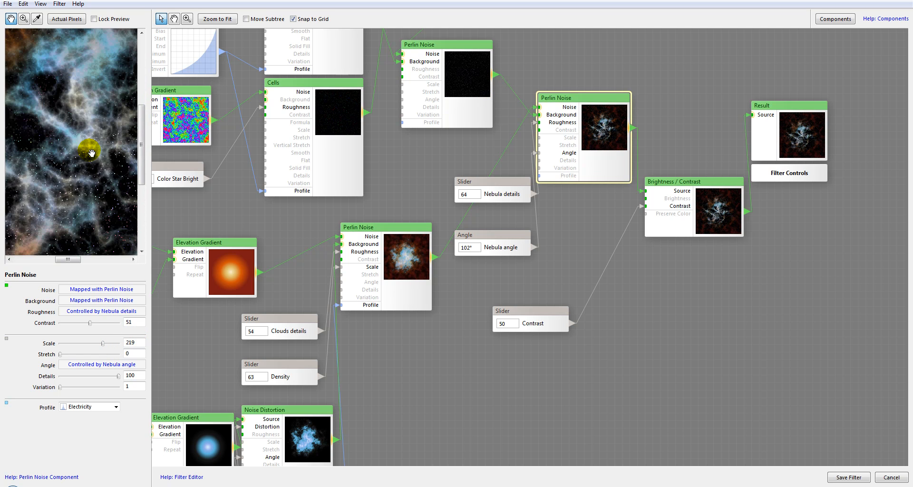
scroll(88, 149, "down", 1)
left_click_drag(81, 125, 102, 146)
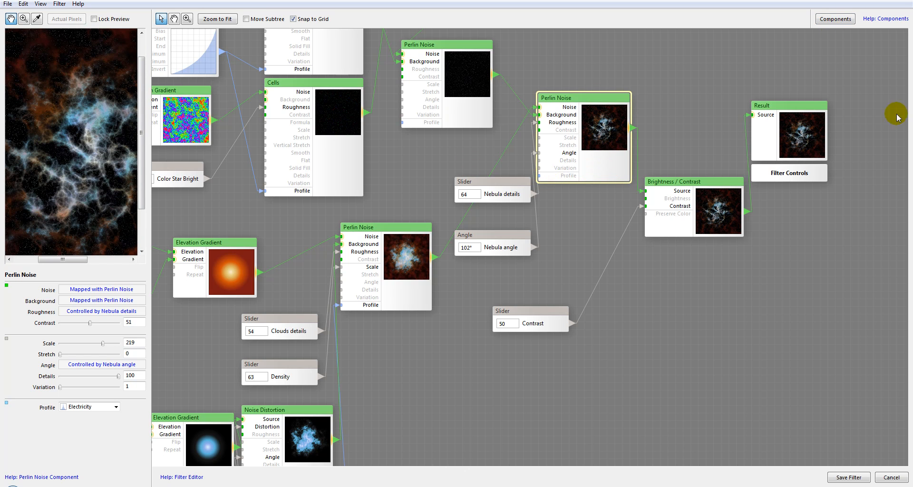
left_click_drag(435, 158, 551, 163)
scroll(538, 165, "down", 1)
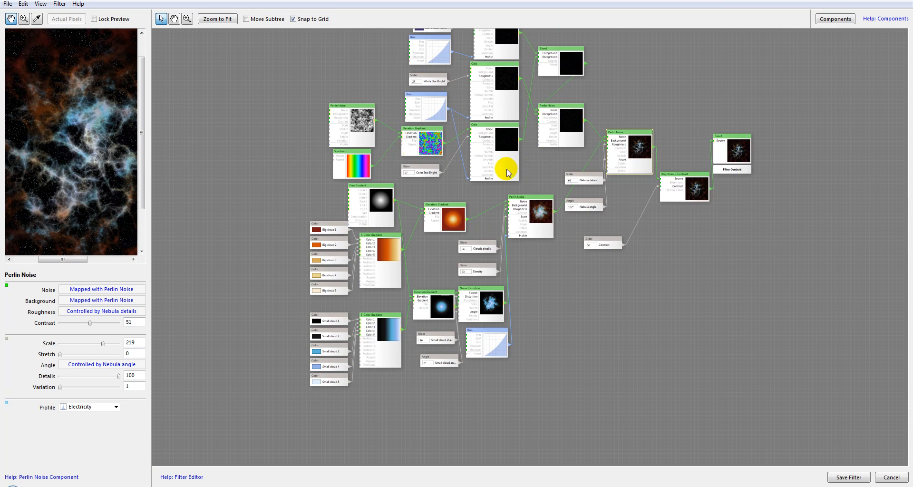
left_click_drag(615, 106, 560, 179)
scroll(547, 186, "up", 1)
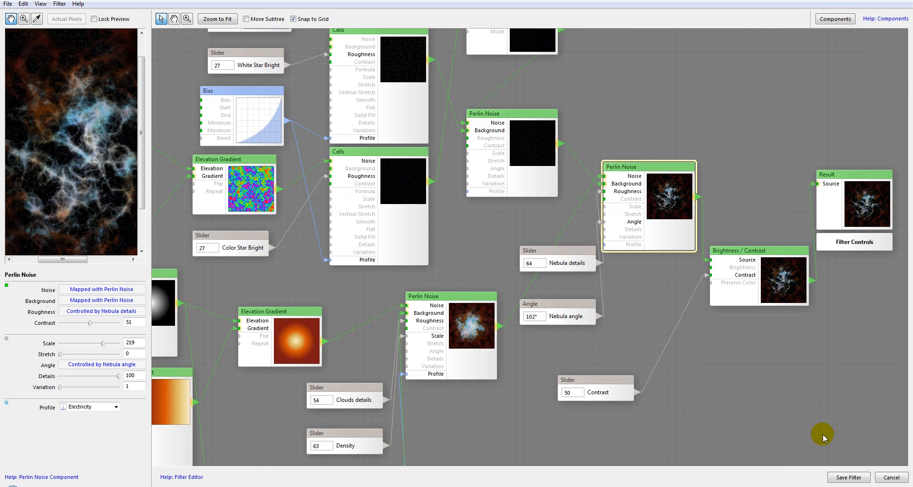
left_click(842, 477)
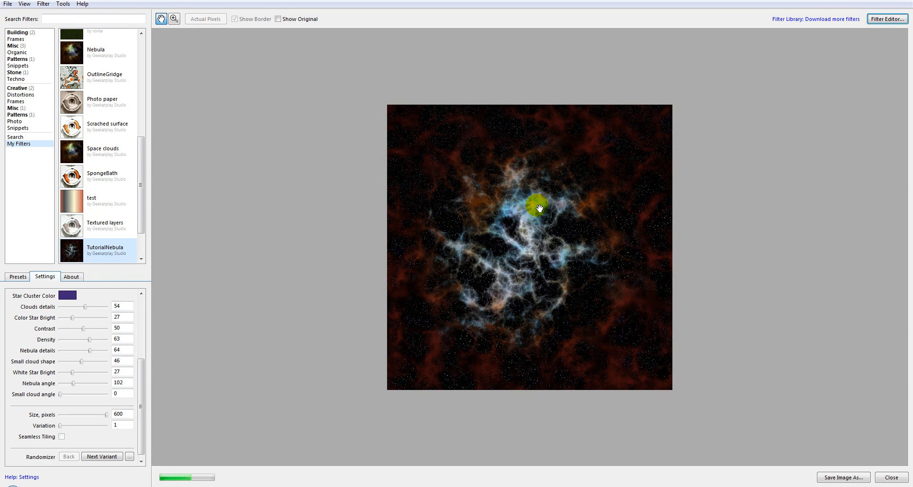
Select the Space clouds filter and browse through its settings.
left_click(596, 101)
left_click(307, 170)
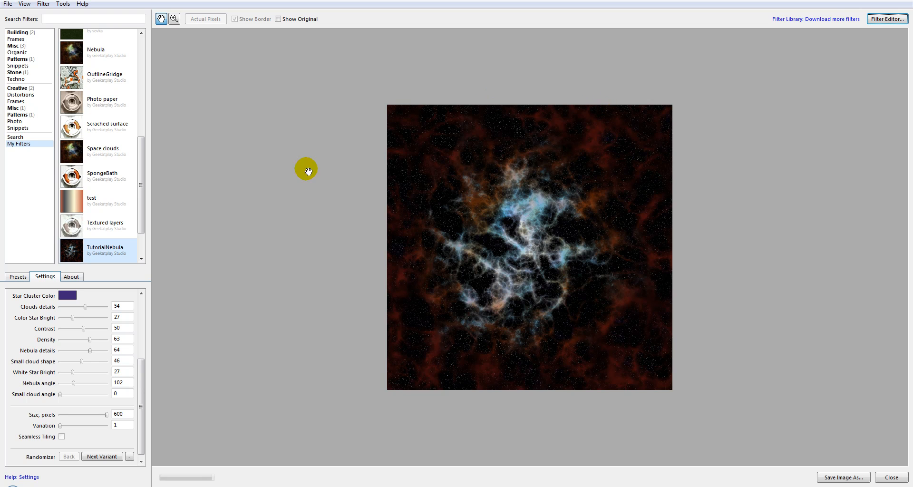
left_click(94, 153)
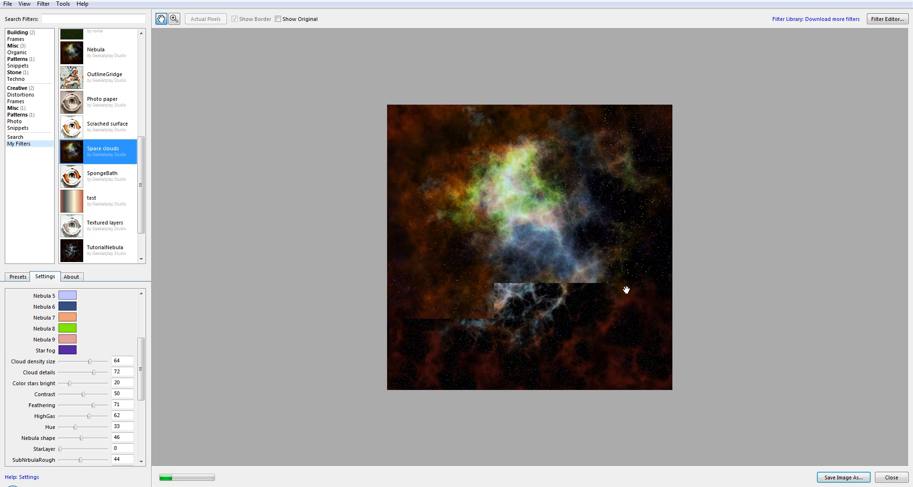
left_click_drag(142, 361, 95, 376)
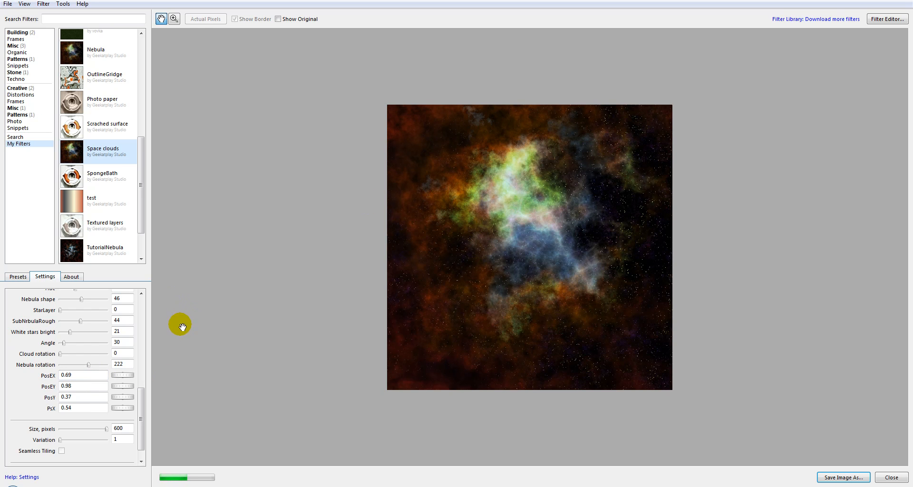
left_click_drag(137, 407, 138, 322)
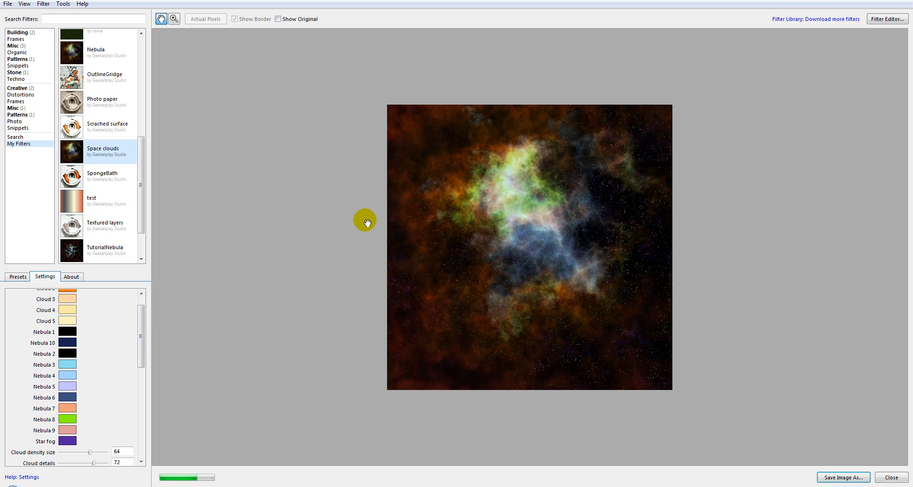
Apply several Space clouds presets in turn, ending with the ninth preset.
left_click(19, 278)
left_click(102, 328)
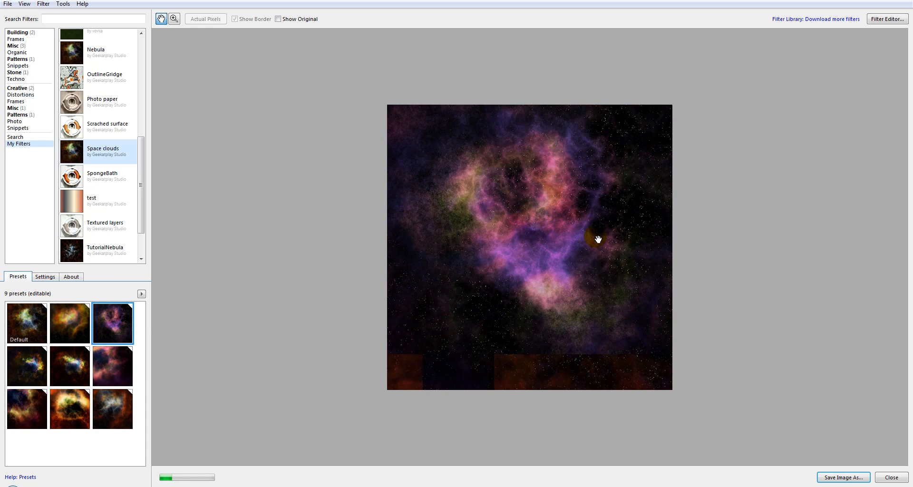
left_click(82, 394)
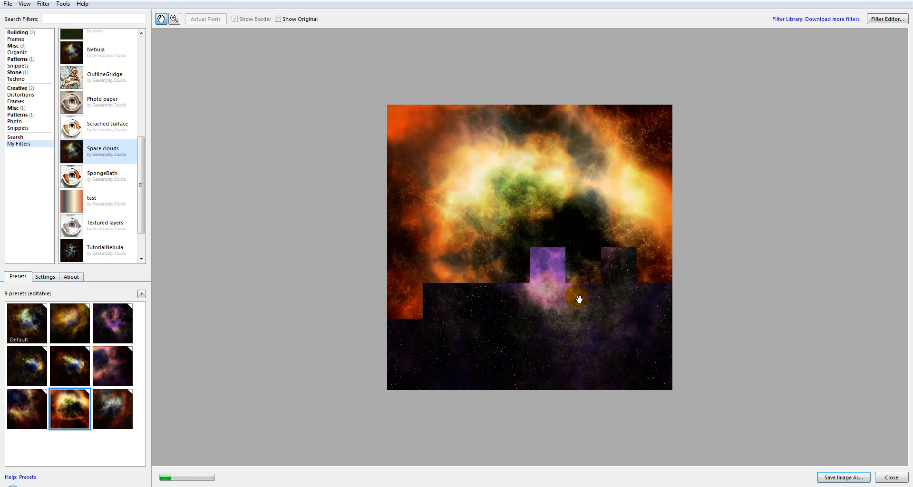
left_click(124, 406)
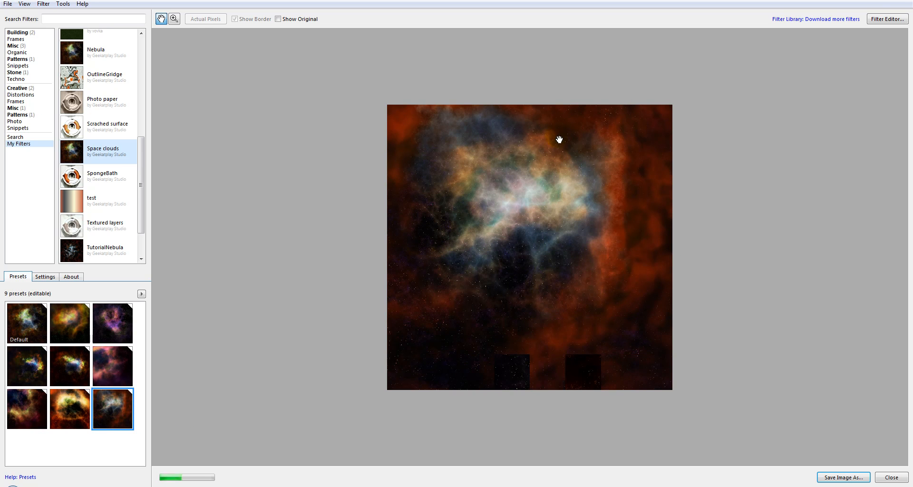
Open the Space clouds filter in the Filter Editor and examine its component graph.
left_click(881, 21)
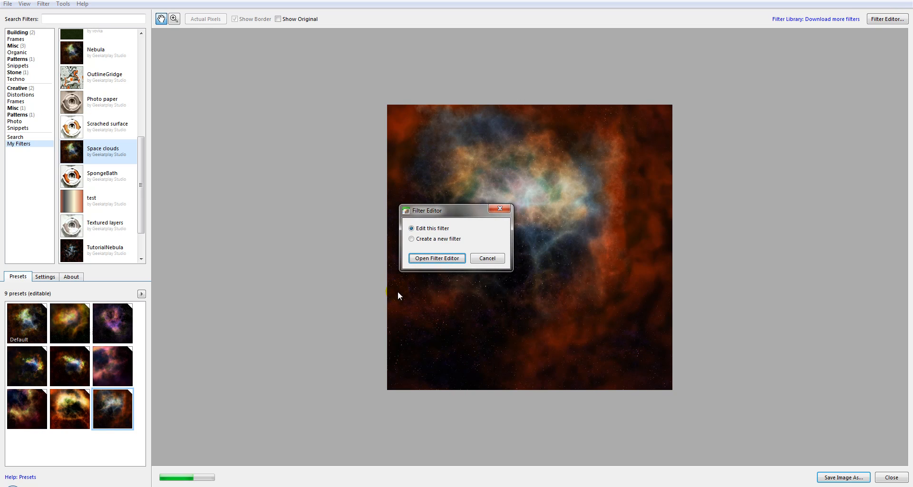
left_click(425, 261)
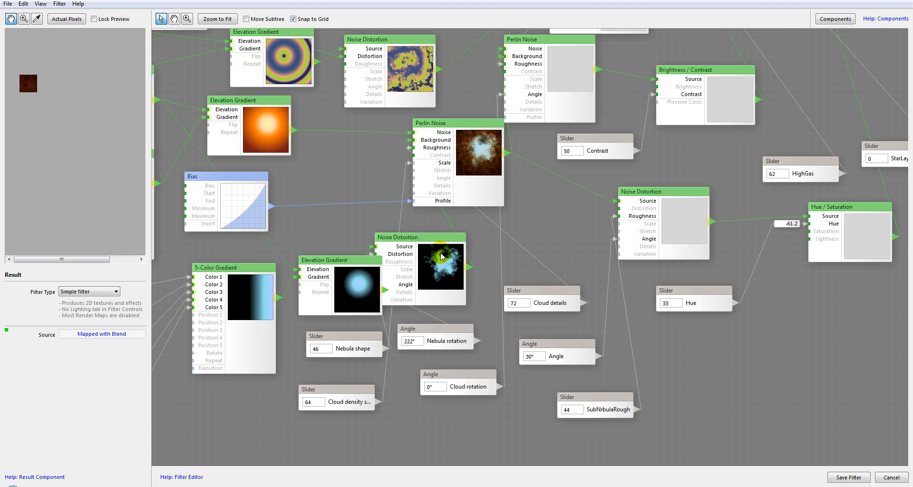
left_click_drag(513, 179, 712, 227)
left_click_drag(511, 301, 314, 178)
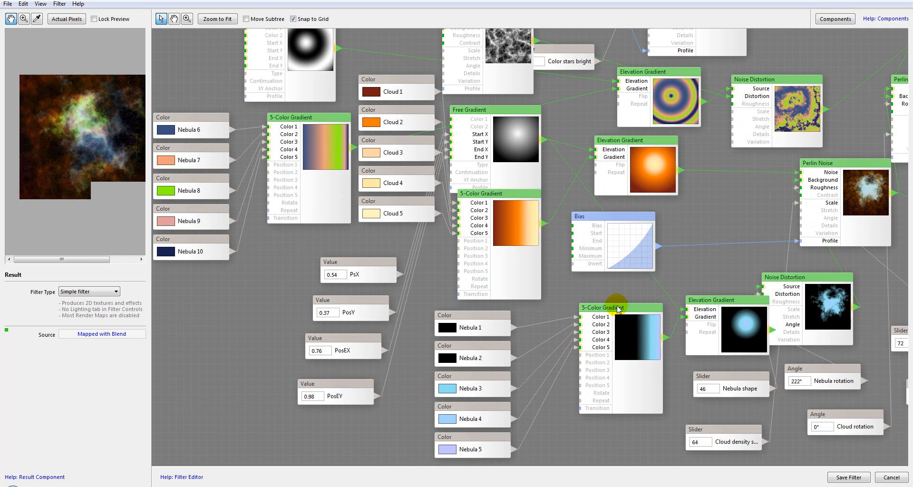
left_click_drag(691, 222, 679, 255)
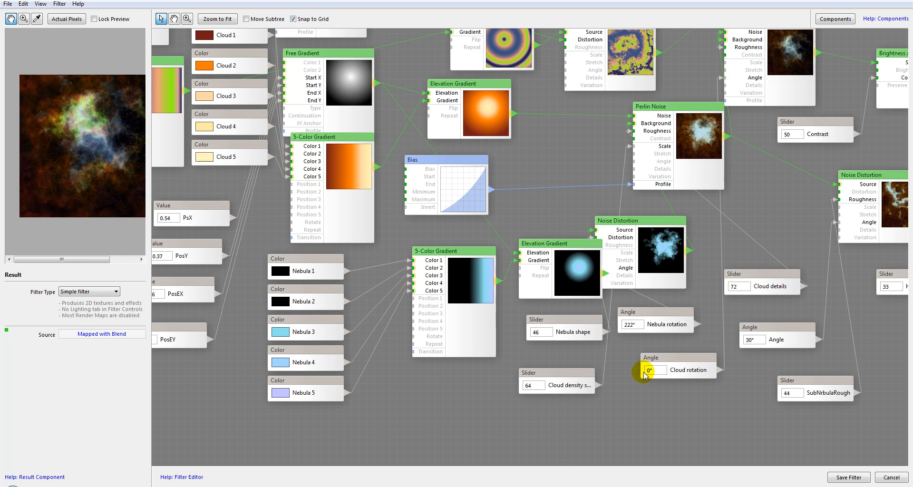
left_click_drag(572, 194, 581, 416)
left_click_drag(534, 119, 437, 326)
left_click_drag(510, 295, 517, 1)
left_click_drag(531, 215, 524, 187)
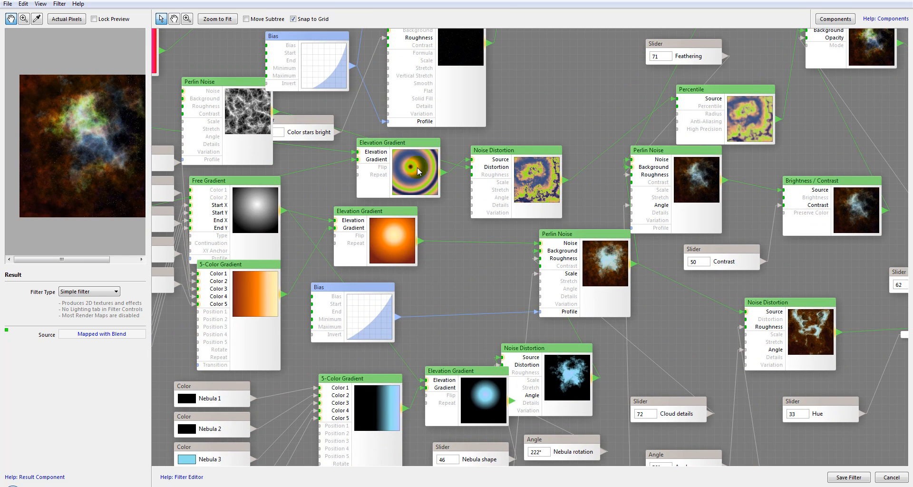
Pan through the Space clouds component graph toward the Result and inspect the Blend component feeding it.
left_click_drag(590, 141, 430, 143)
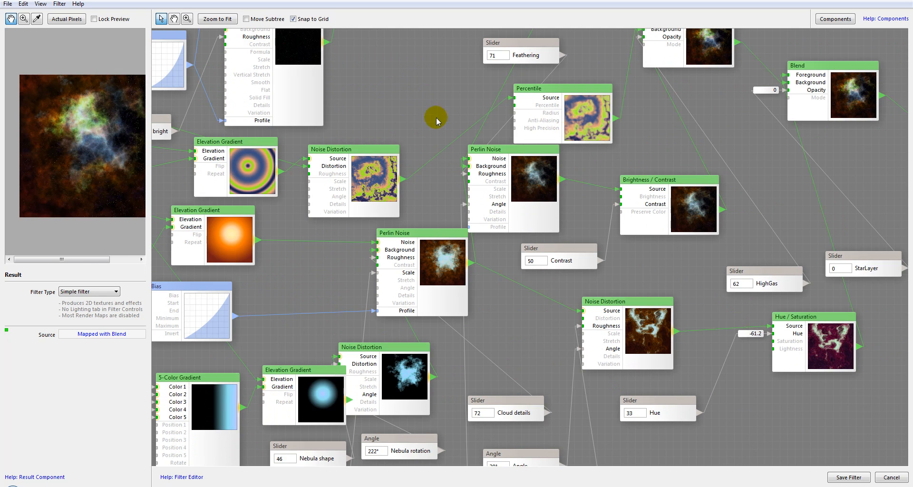
left_click_drag(255, 178, 410, 191)
left_click_drag(543, 257, 310, 229)
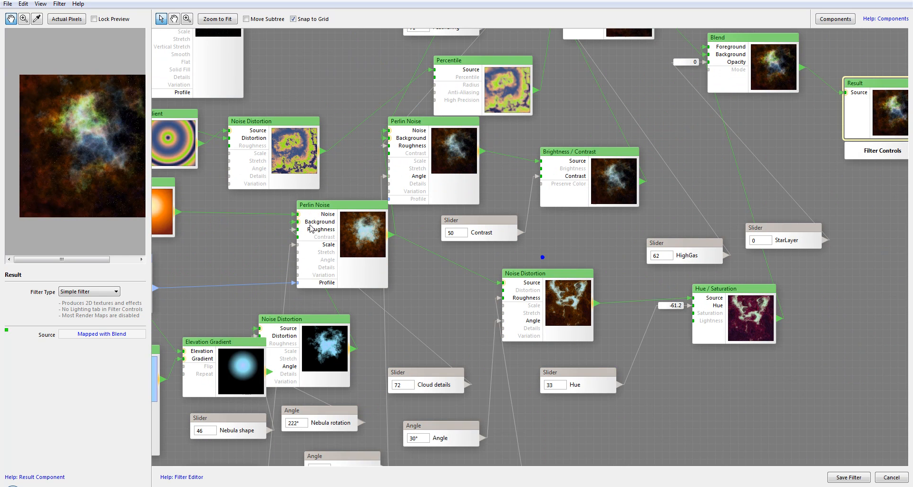
left_click_drag(623, 208, 547, 211)
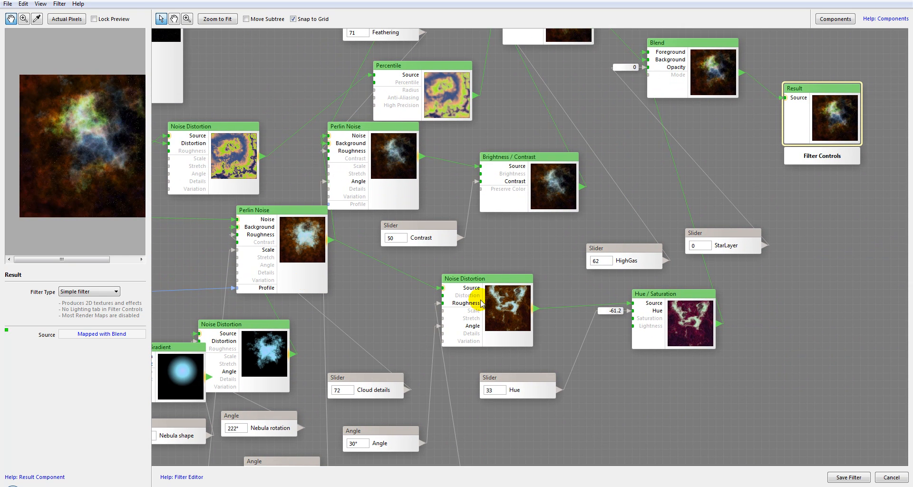
mouse_move(683, 215)
left_mouse_down()
mouse_move(587, 252)
mouse_move(639, 195)
left_mouse_up()
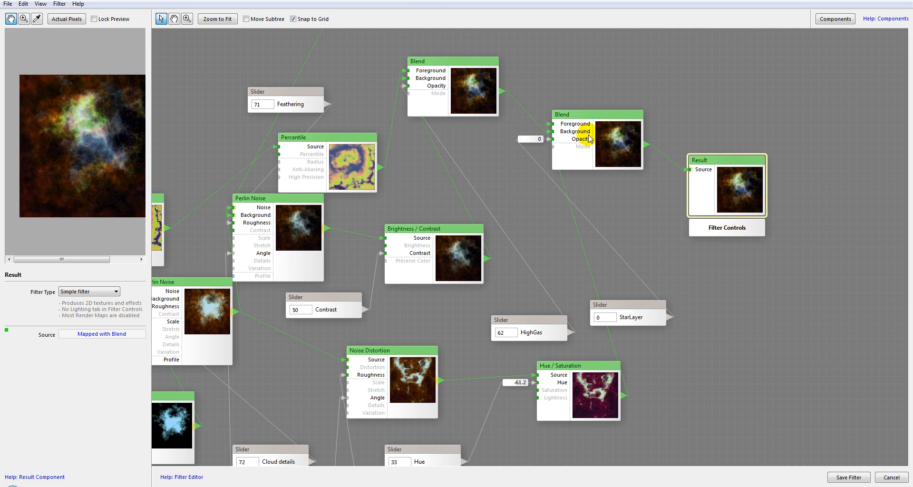
left_click(439, 78)
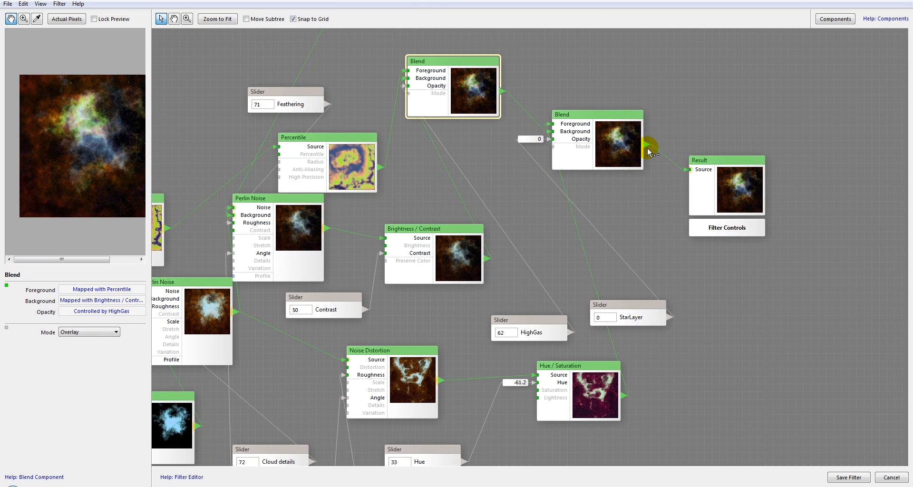
left_click(742, 181)
left_click_drag(431, 164, 712, 161)
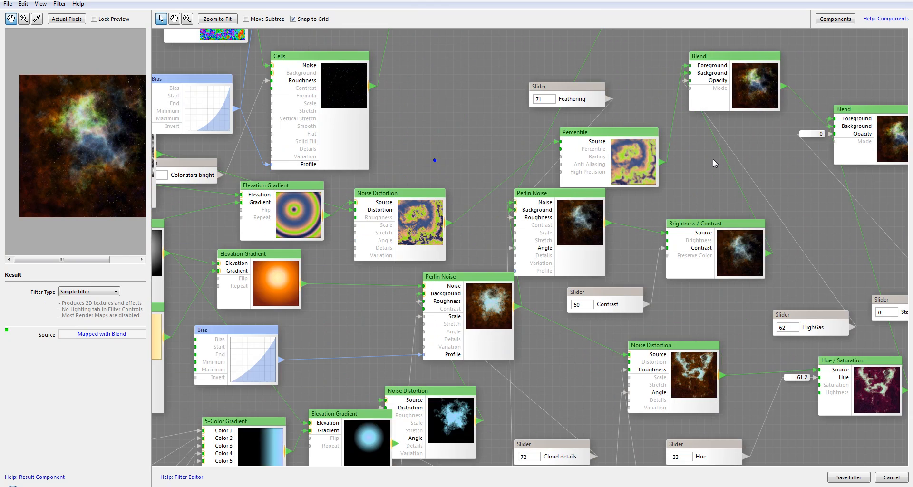
Close the Filter Editor without saving and return to the main window.
scroll(712, 158, "down", 4)
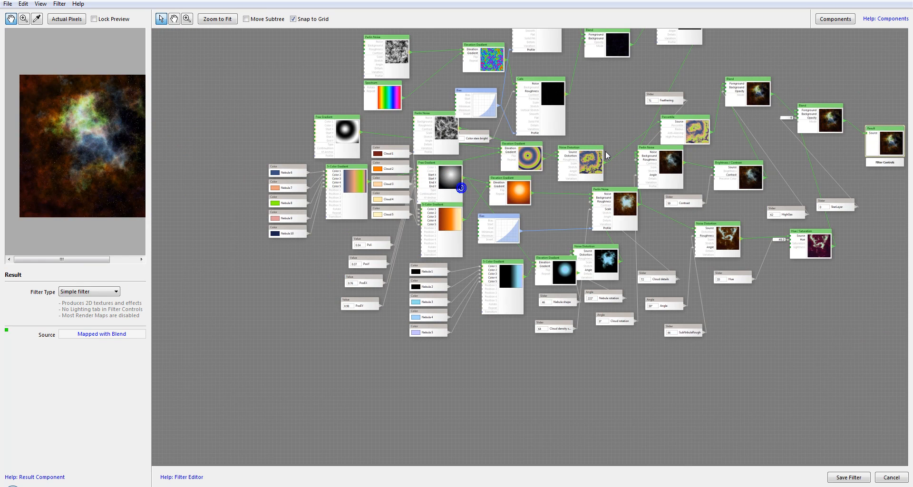
left_click_drag(600, 148, 523, 202)
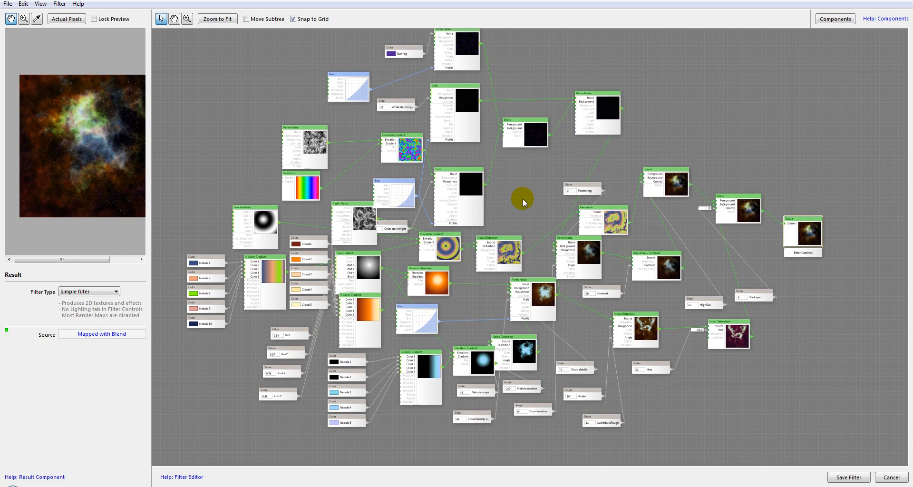
scroll(523, 198, "up", 4)
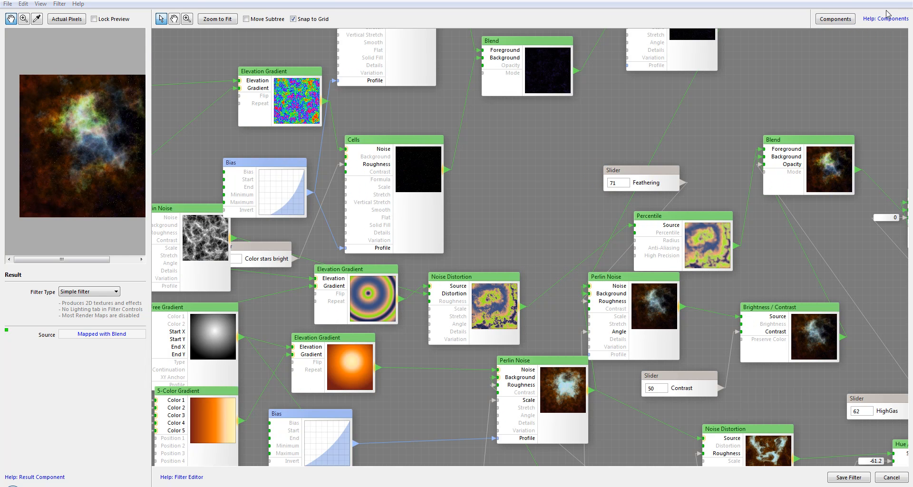
left_click(904, 0)
left_click(467, 272)
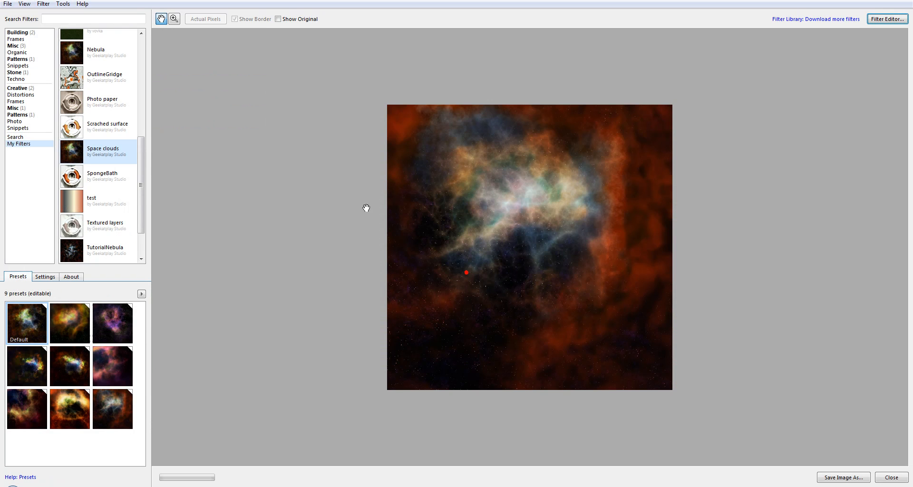